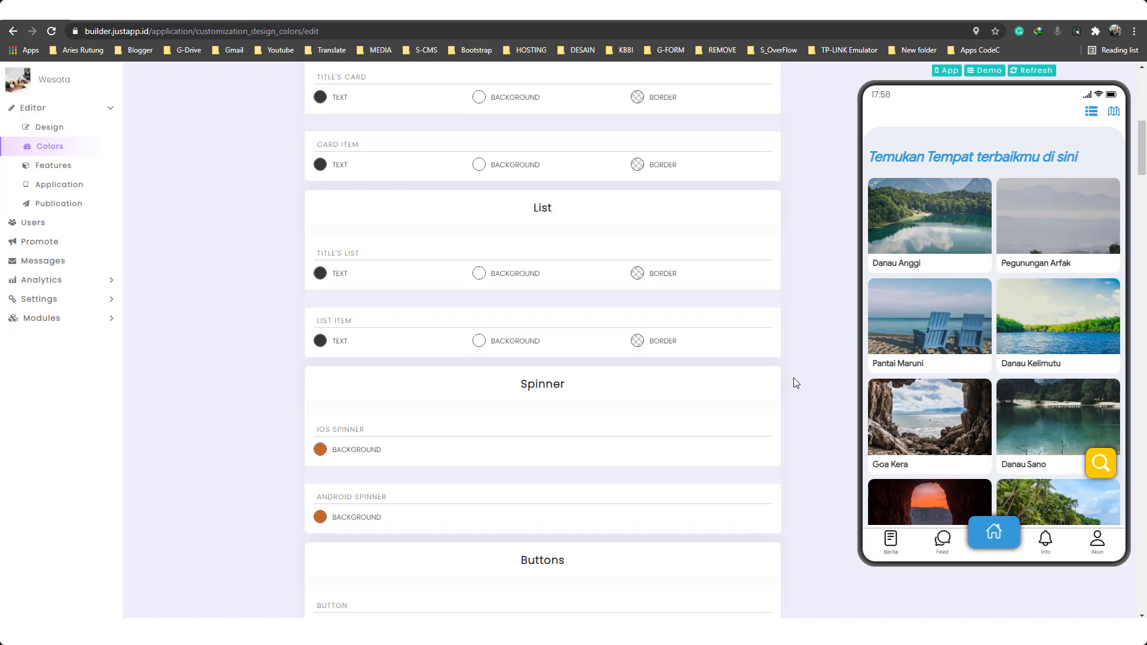
Step: Look over the color options for the General, Homepage, Header, Card and List sections of the Colors page
scroll(800, 356, up, 8)
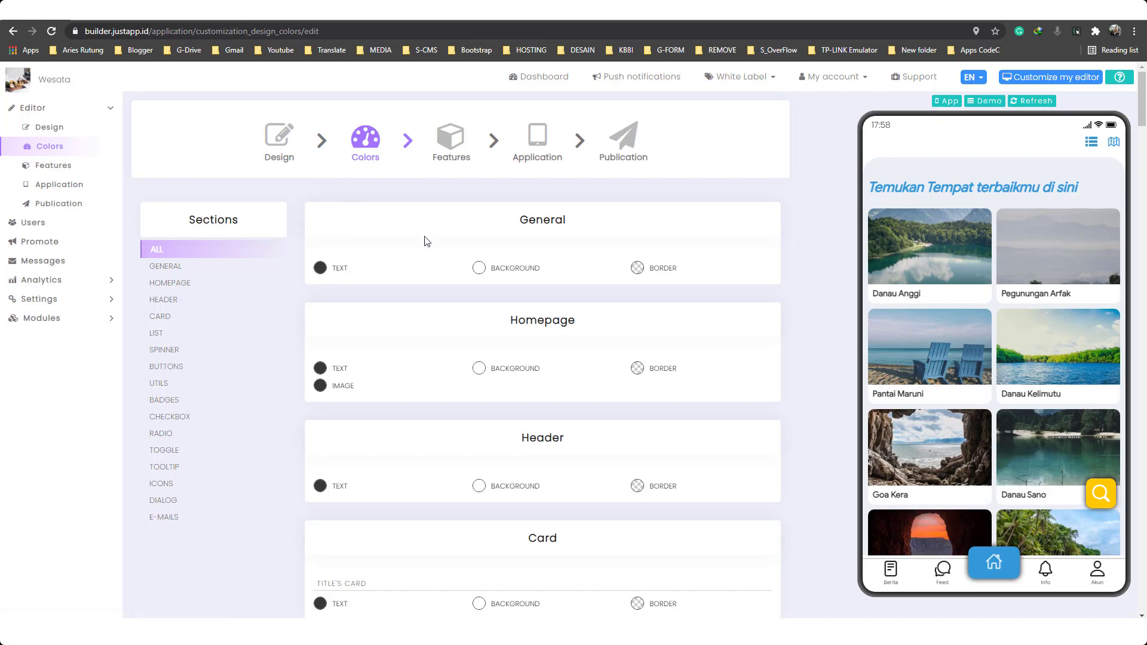
scroll(425, 250, down, 1)
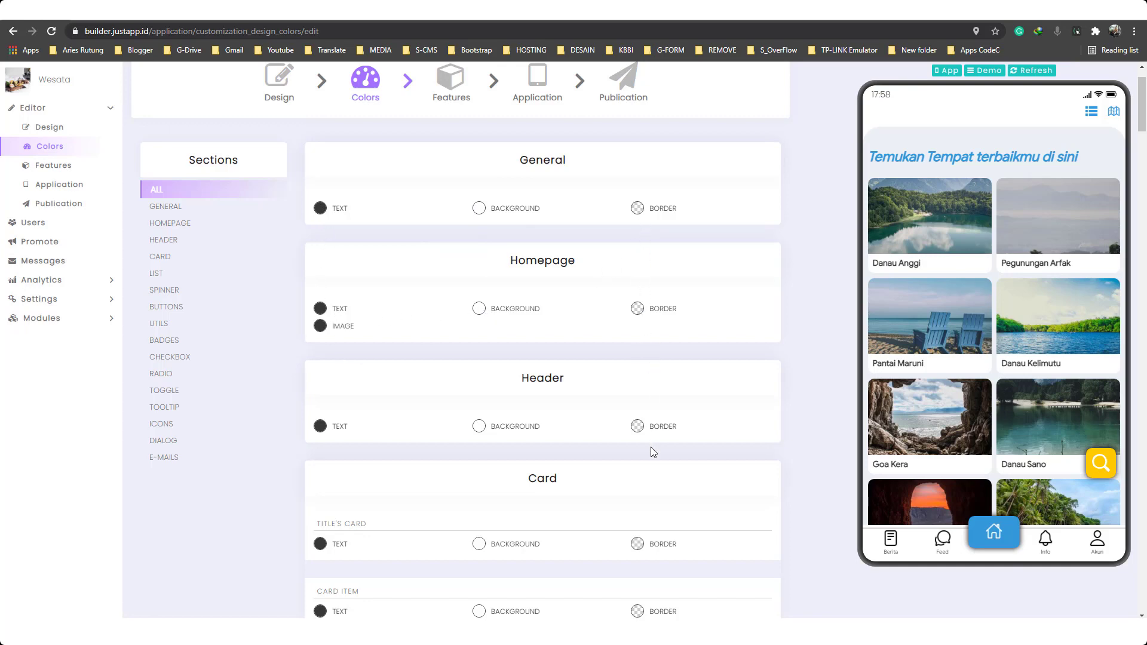
scroll(644, 438, down, 4)
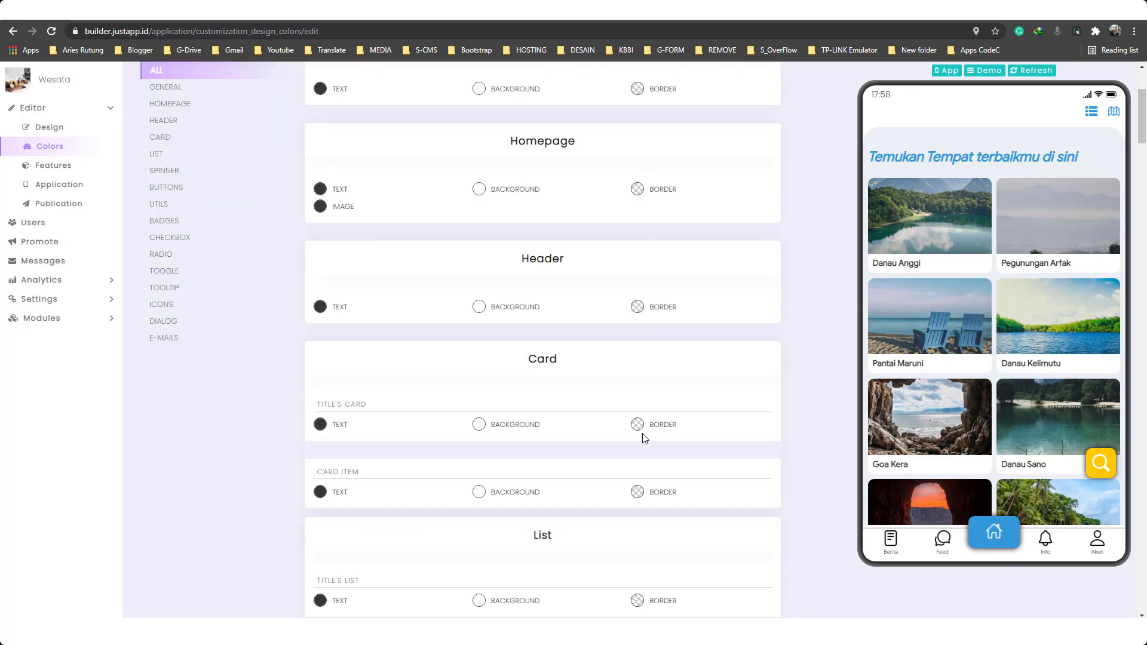
scroll(644, 439, up, 3)
scroll(644, 439, up, 2)
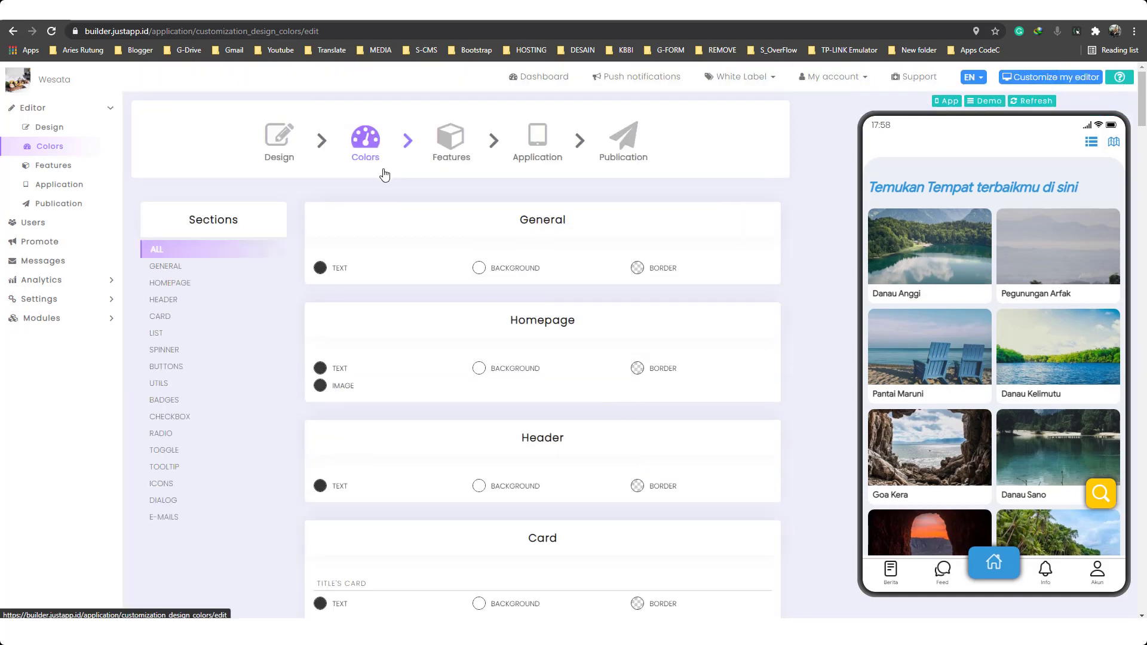
Step: Open the Beranda page's settings in the Features step and return the app preview to the places grid
click(452, 144)
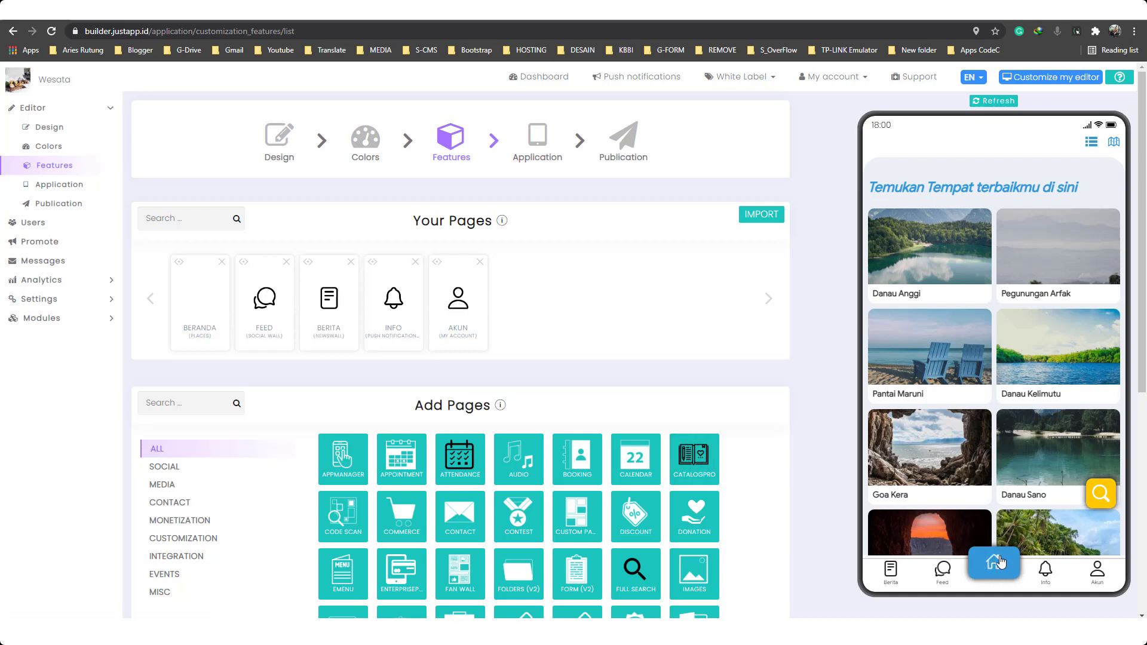
click(203, 295)
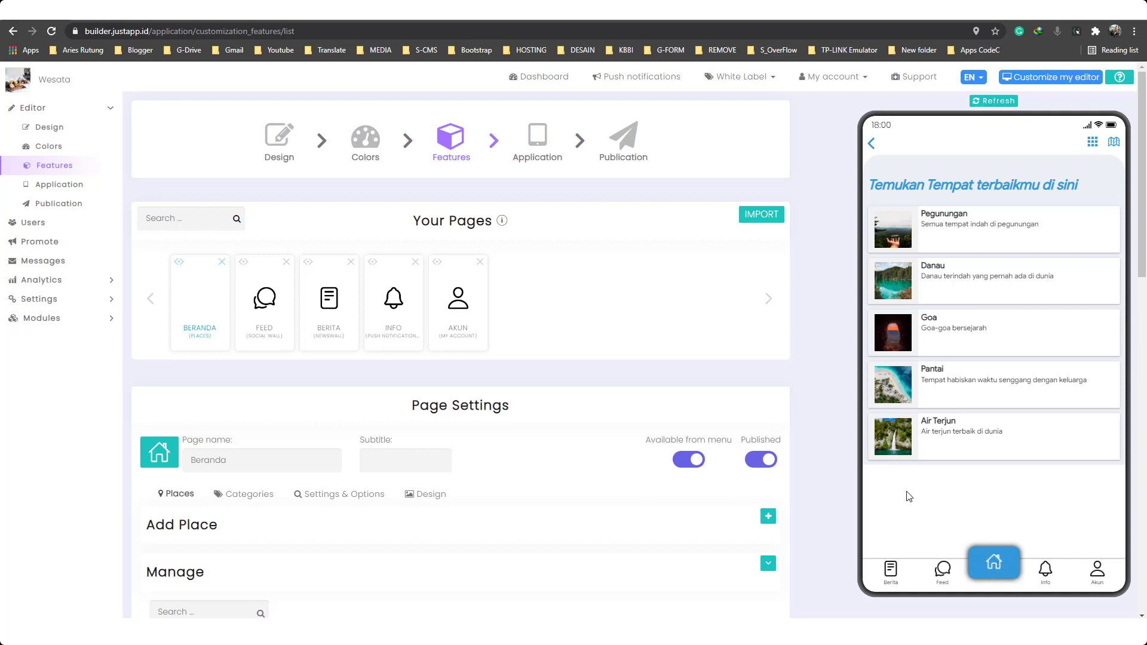
click(871, 142)
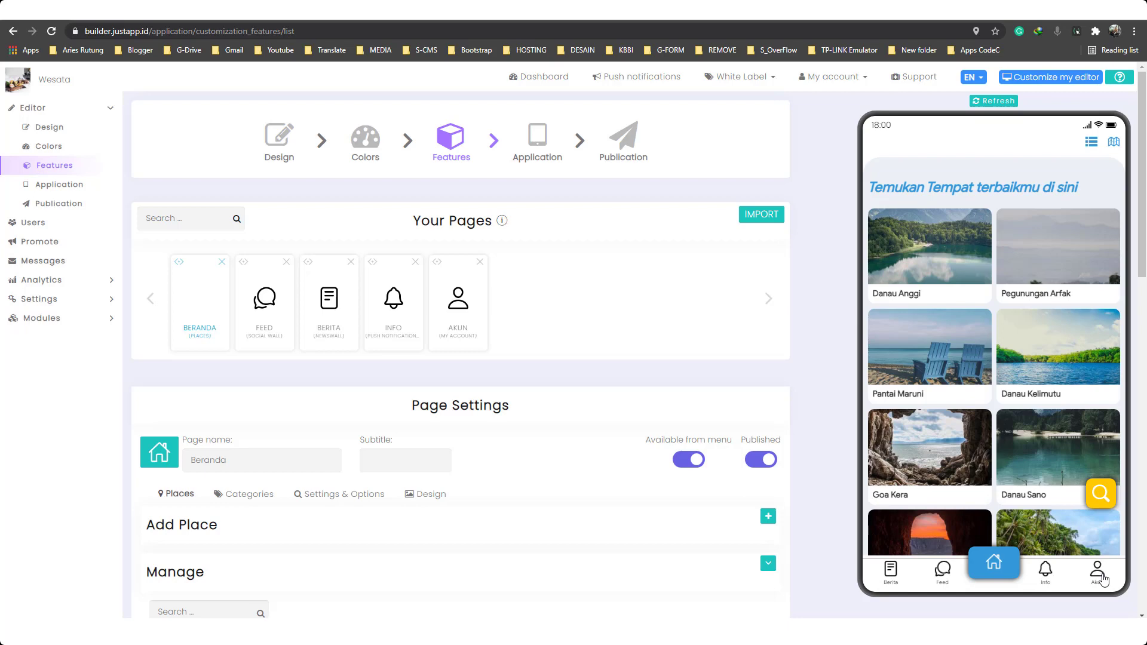
Step: Browse the whole grid of places on the home page in the app preview
scroll(989, 508, down, 1)
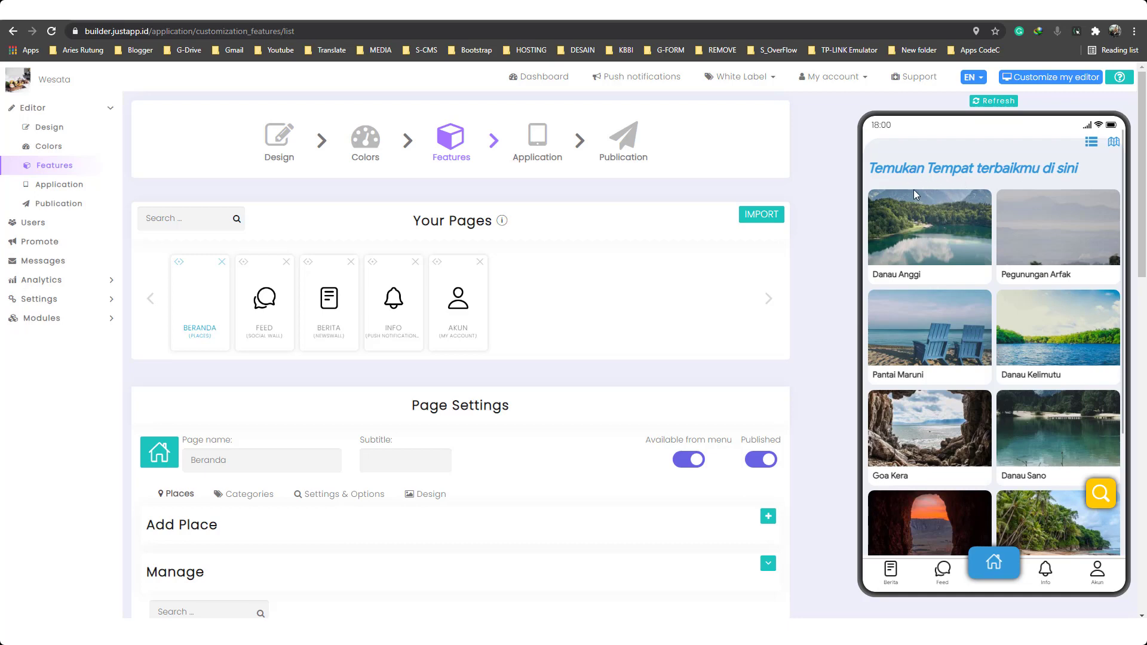
scroll(1001, 326, down, 1)
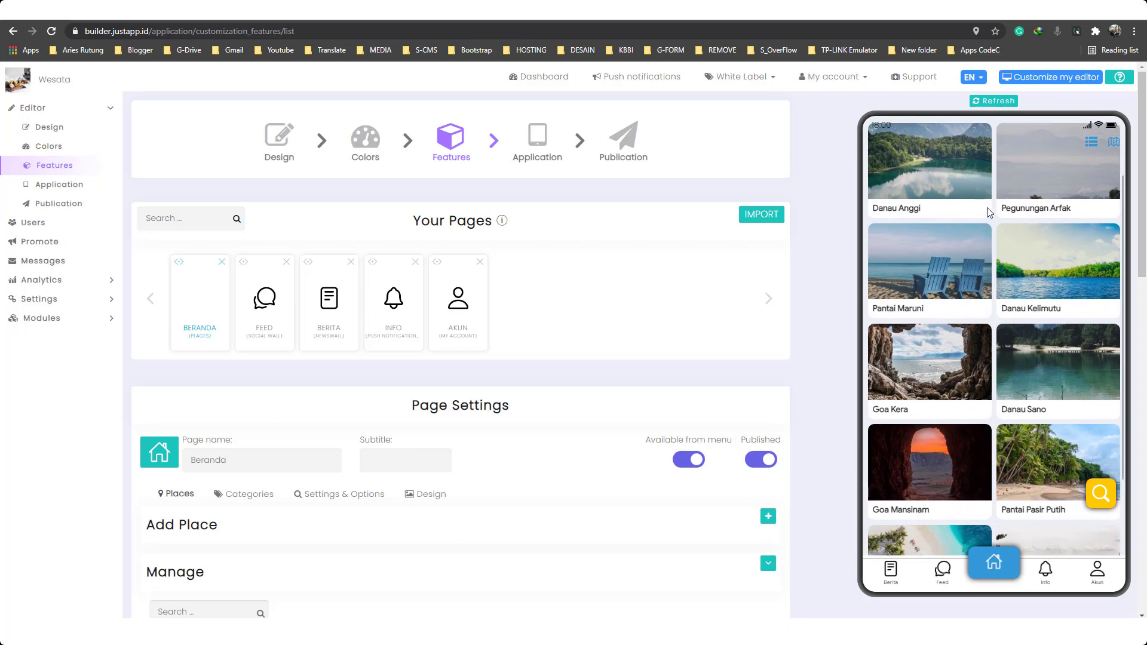
scroll(1015, 370, down, 2)
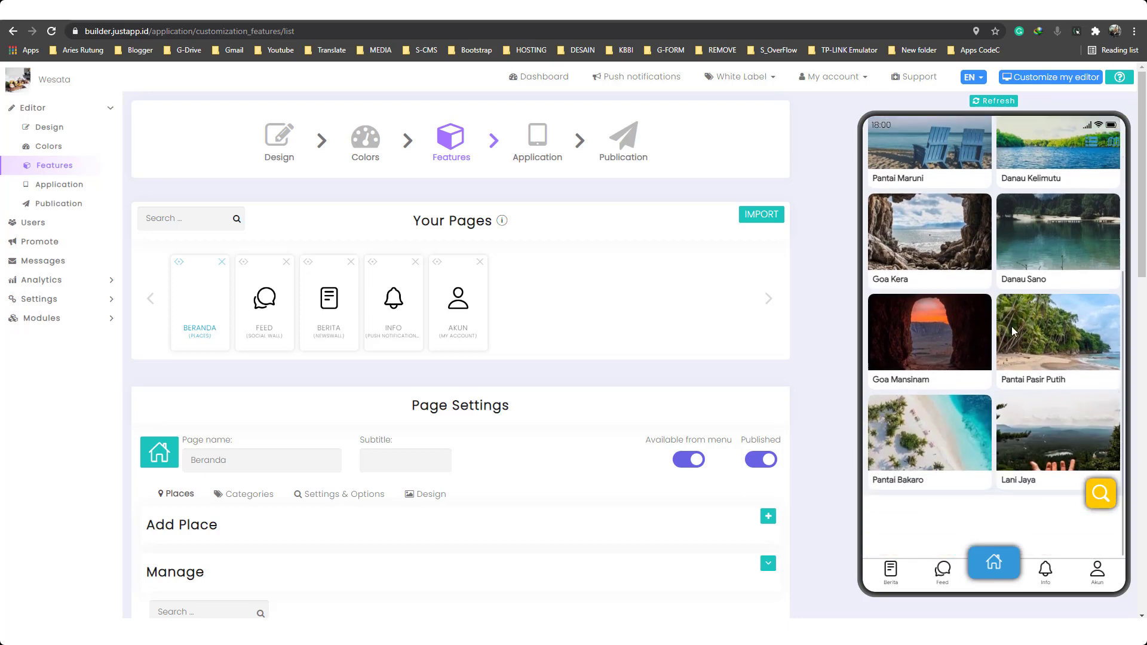
scroll(1023, 396, up, 3)
Step: Open the Danau Kelimutu place in the app preview and examine its contact entries, description, photos and video
click(1047, 338)
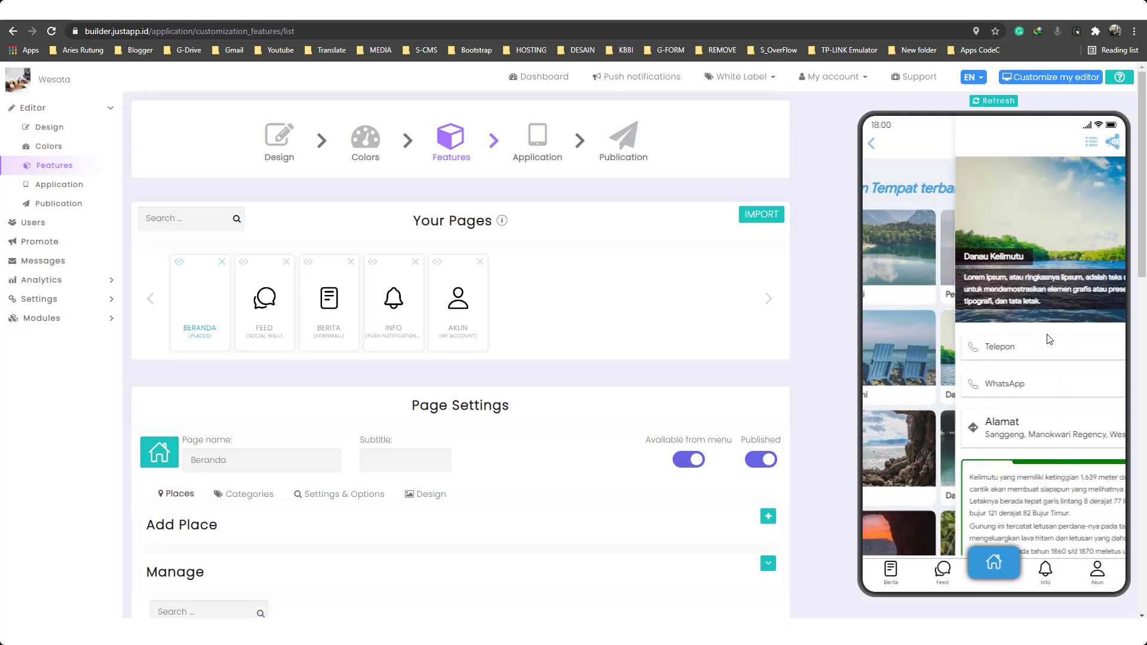
scroll(976, 304, down, 2)
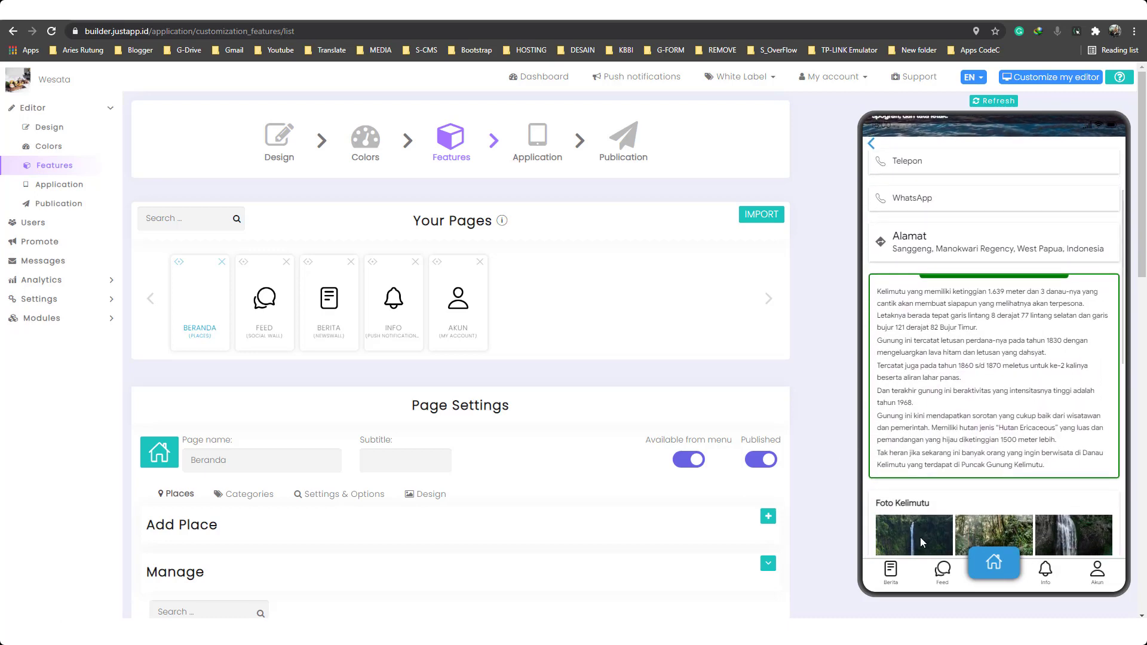
scroll(931, 355, down, 1)
scroll(931, 355, down, 3)
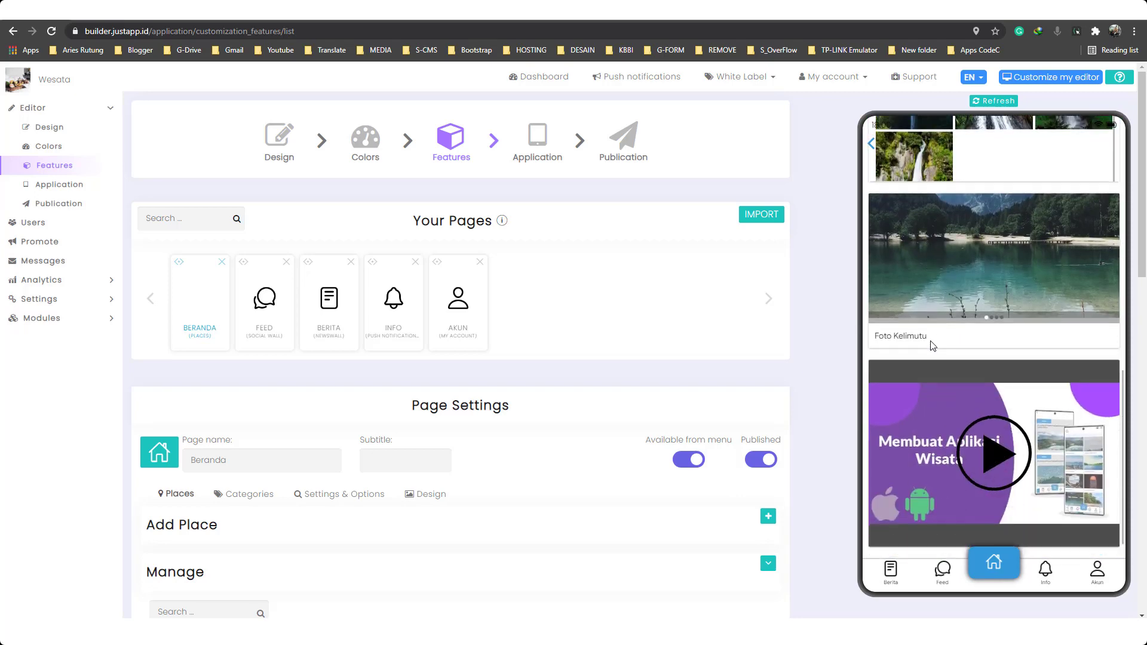
scroll(949, 455, up, 6)
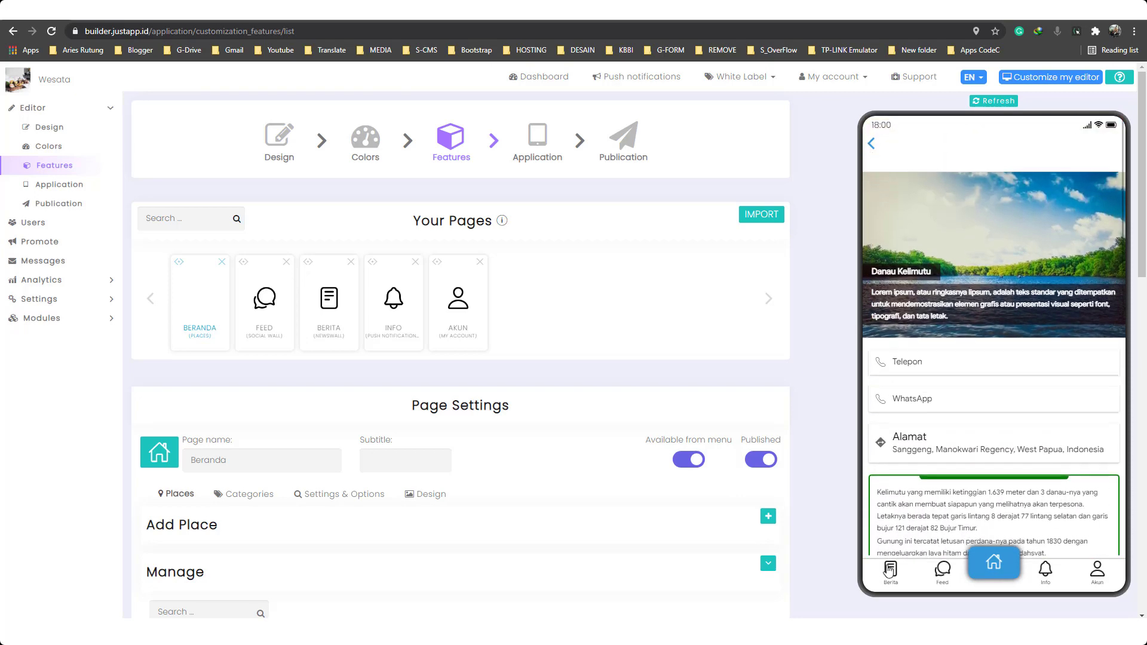
Step: Examine the Berita news list and the Feed posts in the app preview
click(890, 573)
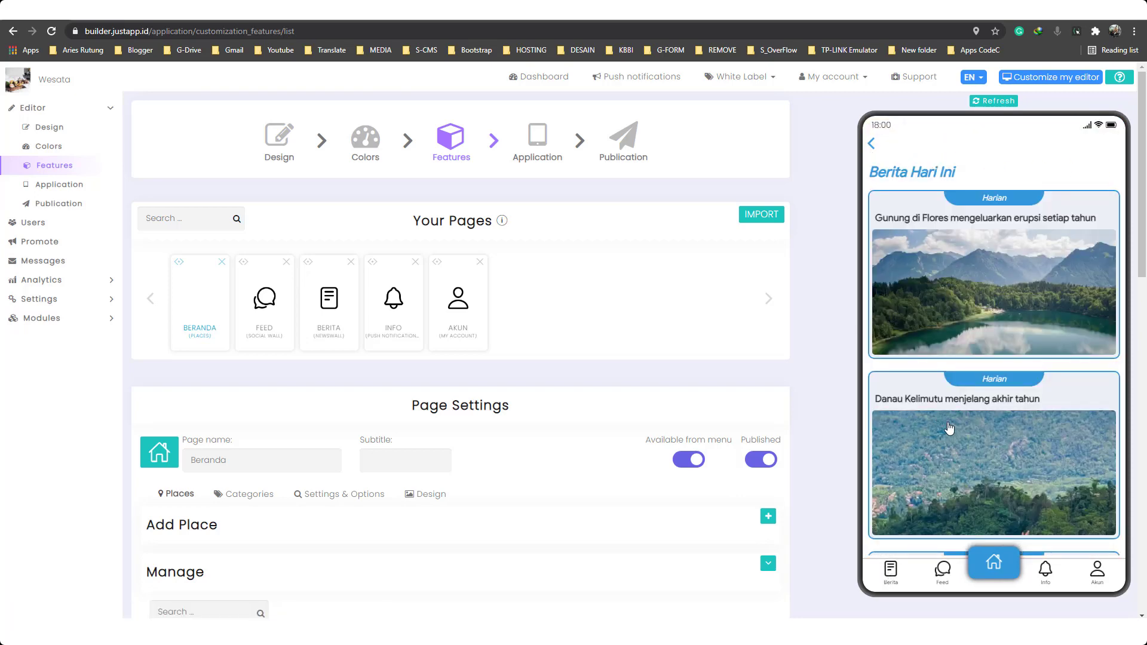
scroll(950, 433, down, 4)
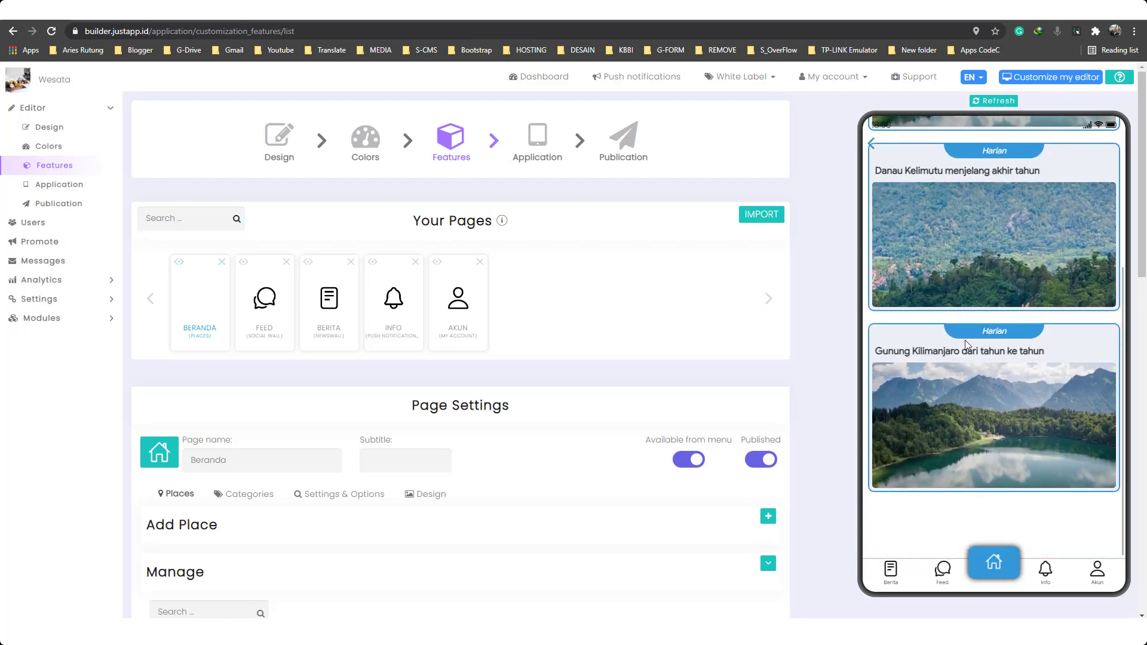
click(942, 572)
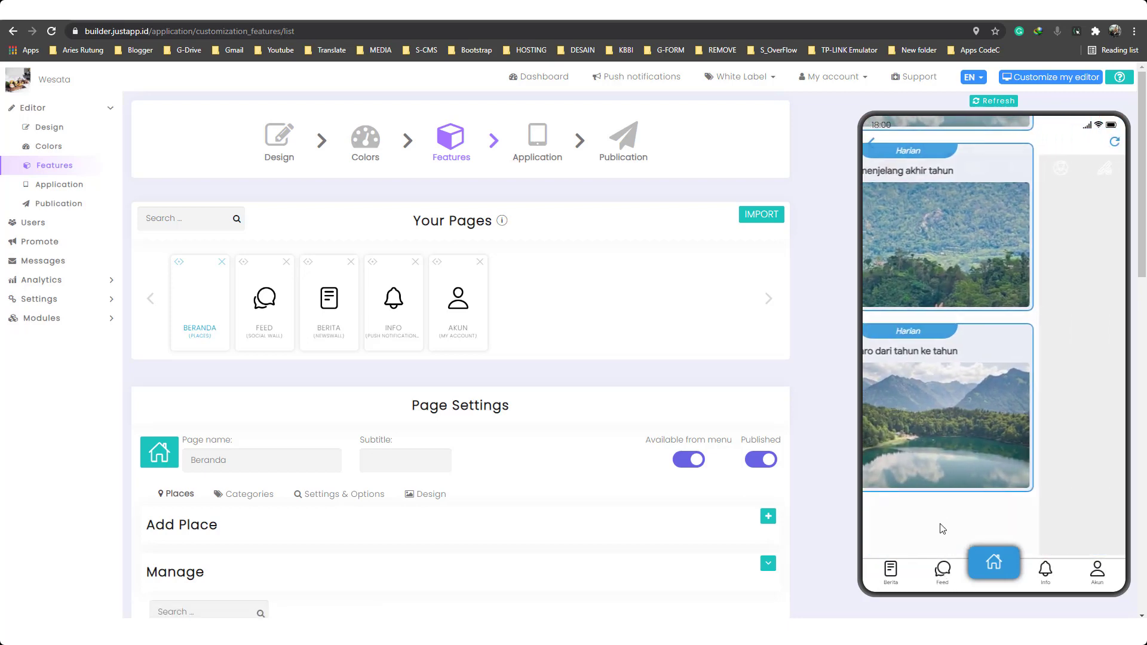
scroll(923, 457, down, 15)
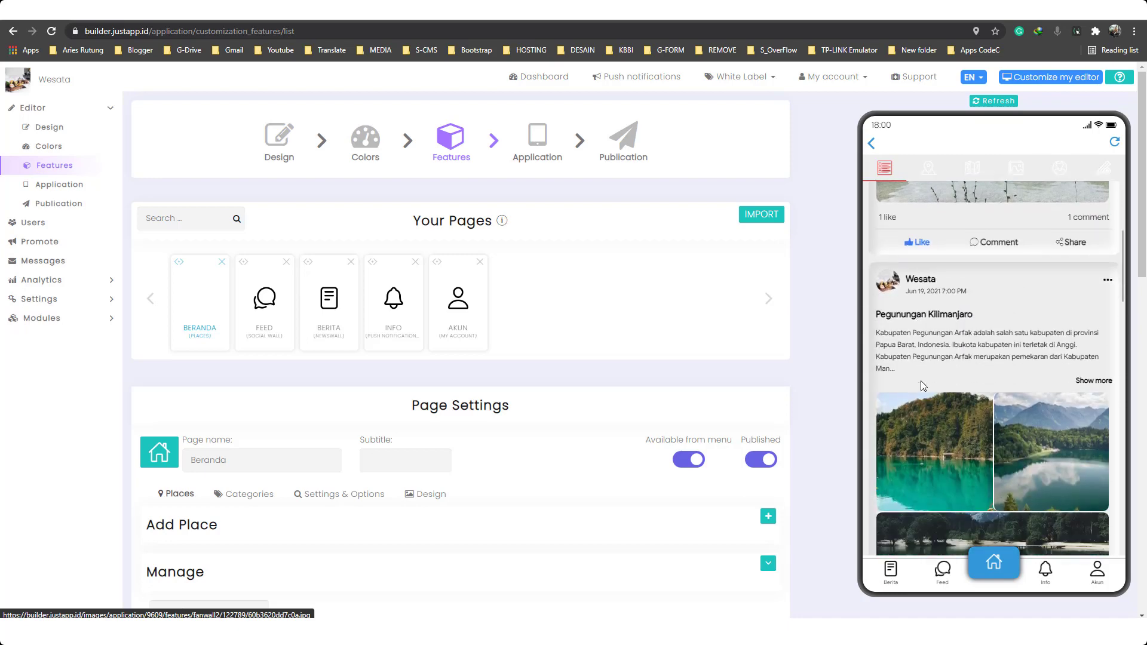
Step: Go through the Feed's other views in the app preview, including the new-post form, and return to the profile view
click(929, 169)
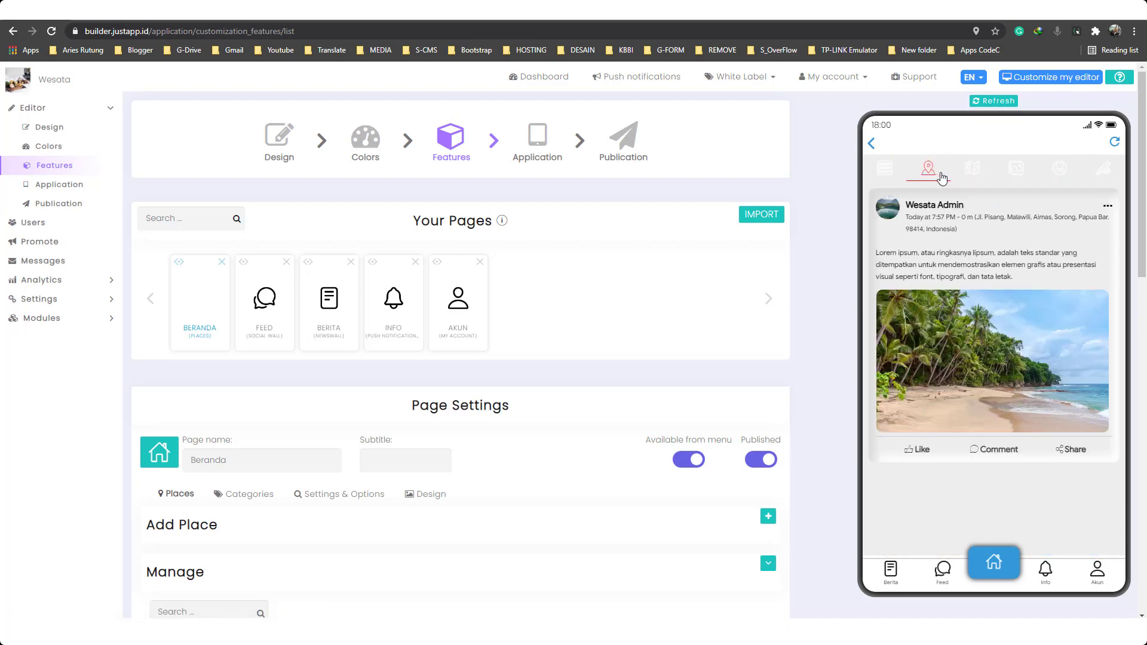
click(972, 169)
click(1014, 177)
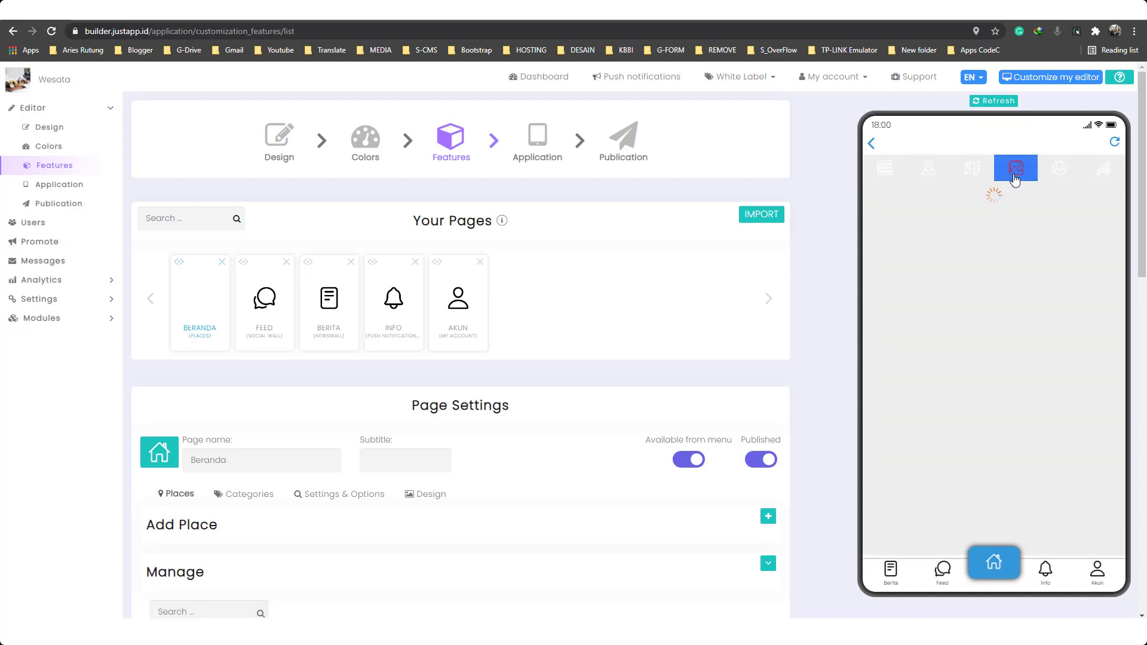
click(1058, 178)
click(1096, 175)
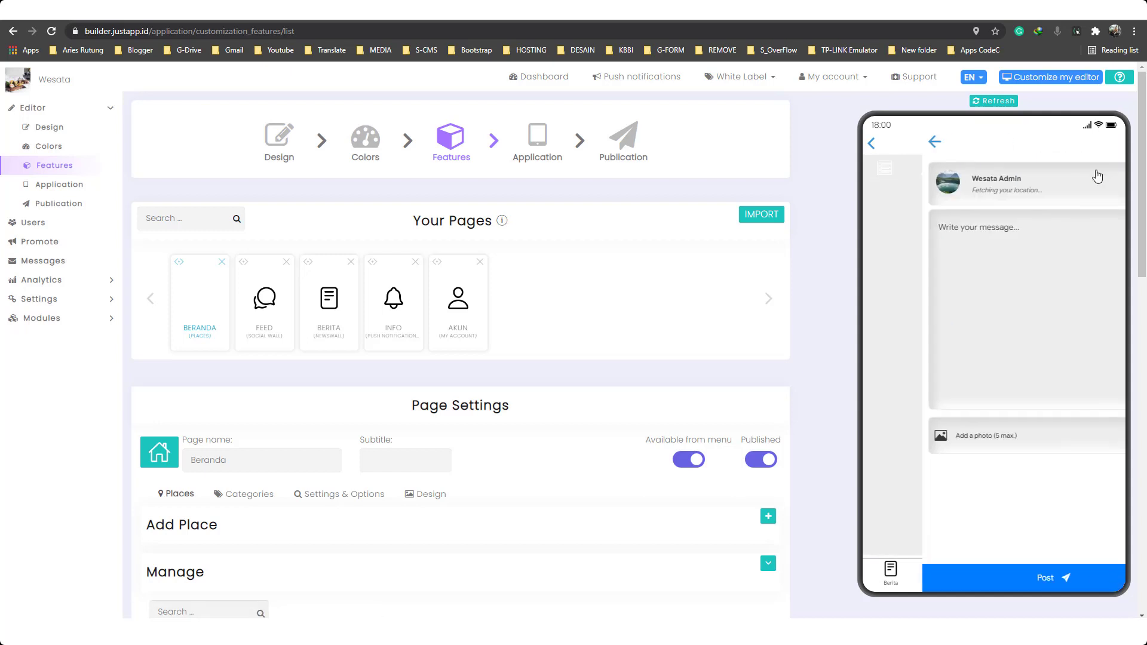
click(874, 143)
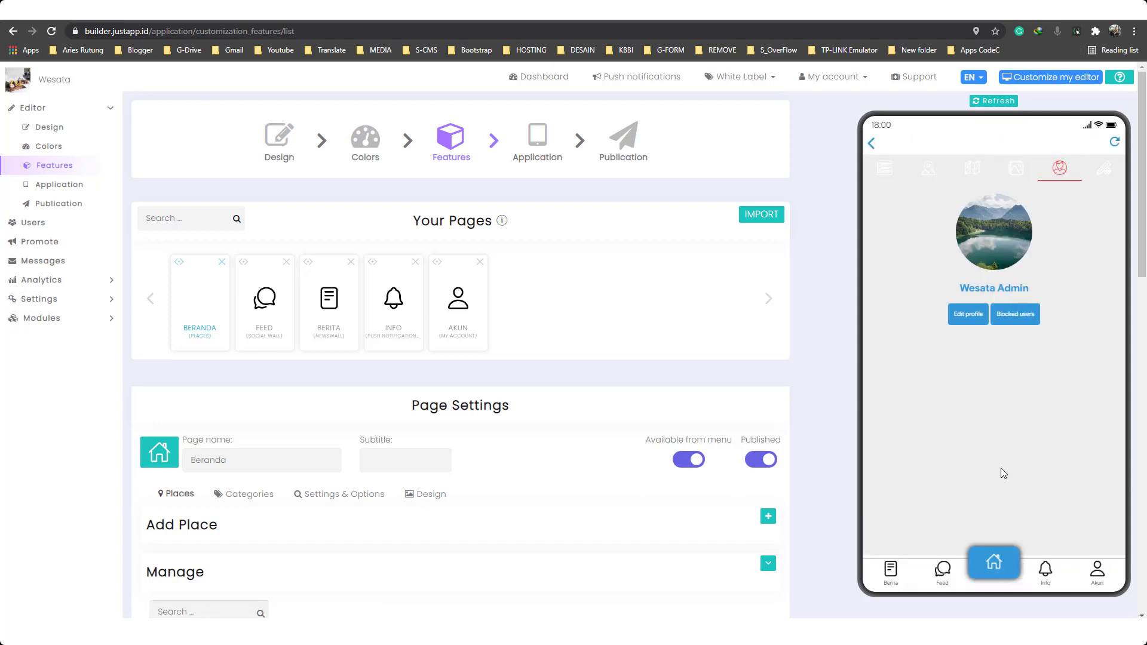
Step: Examine the Info notifications and the Akun account form in the app preview, and close the account form
click(1049, 574)
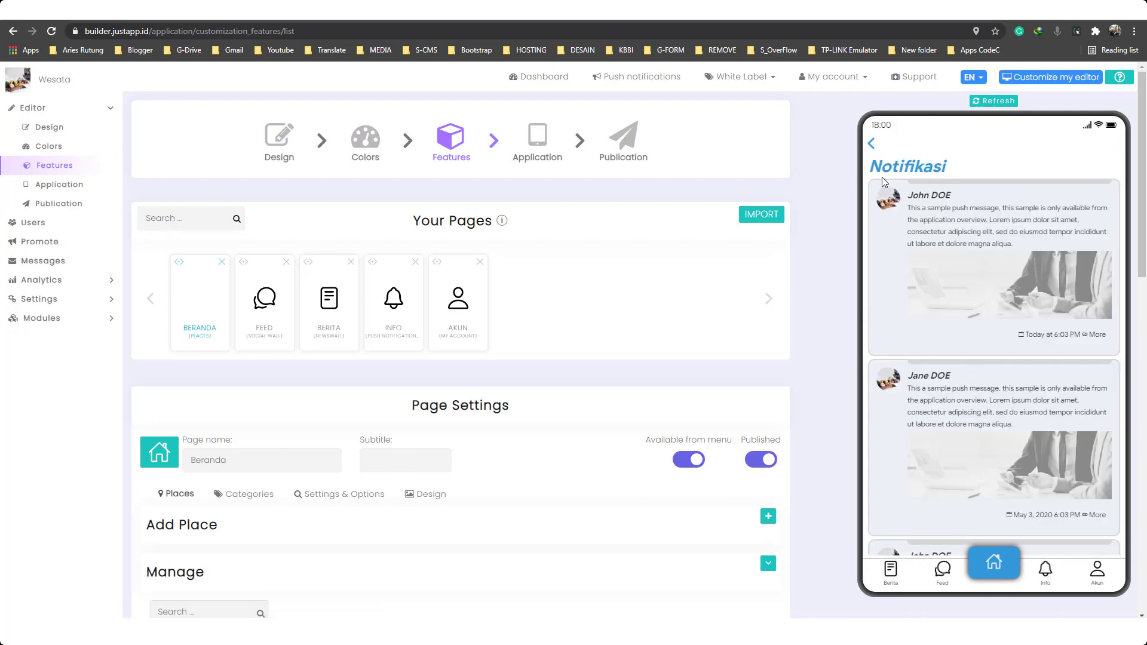
mouse_move(951, 307)
mouse_down()
mouse_move(923, 218)
mouse_move(932, 299)
mouse_up()
click(1105, 581)
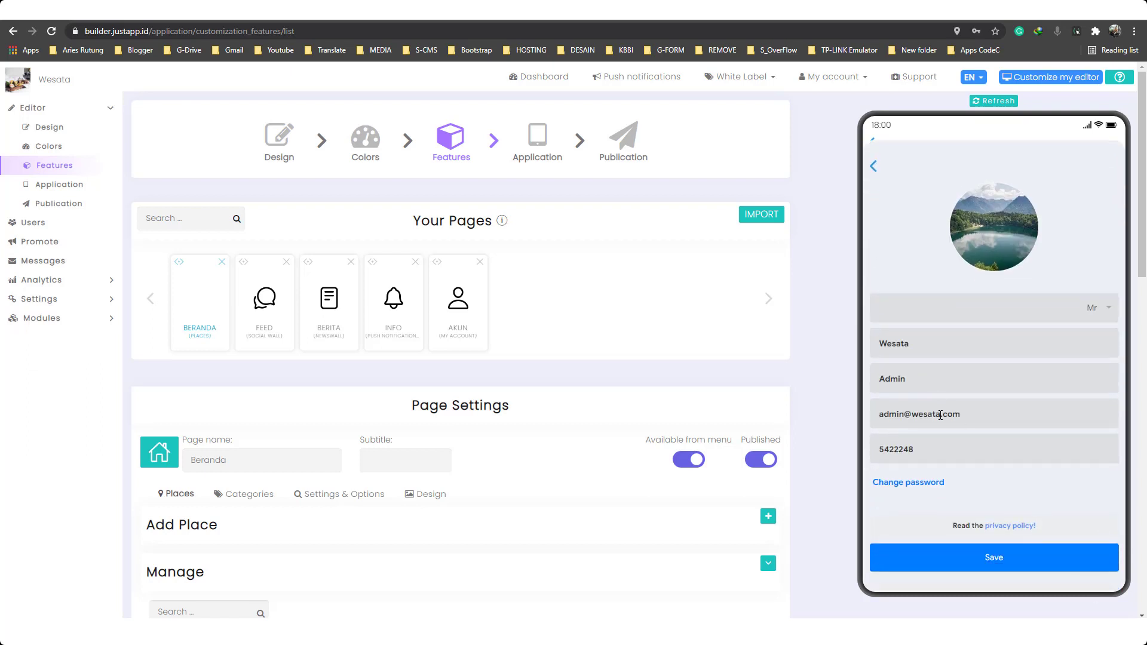
drag(933, 426, 952, 464)
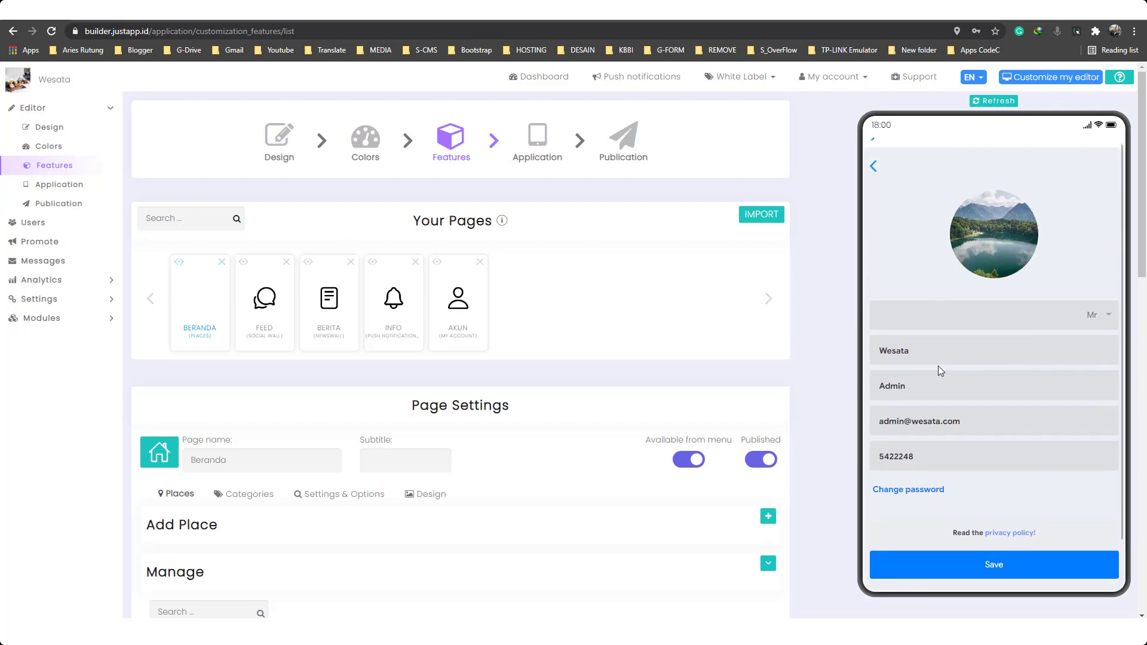
drag(938, 367, 923, 294)
click(873, 167)
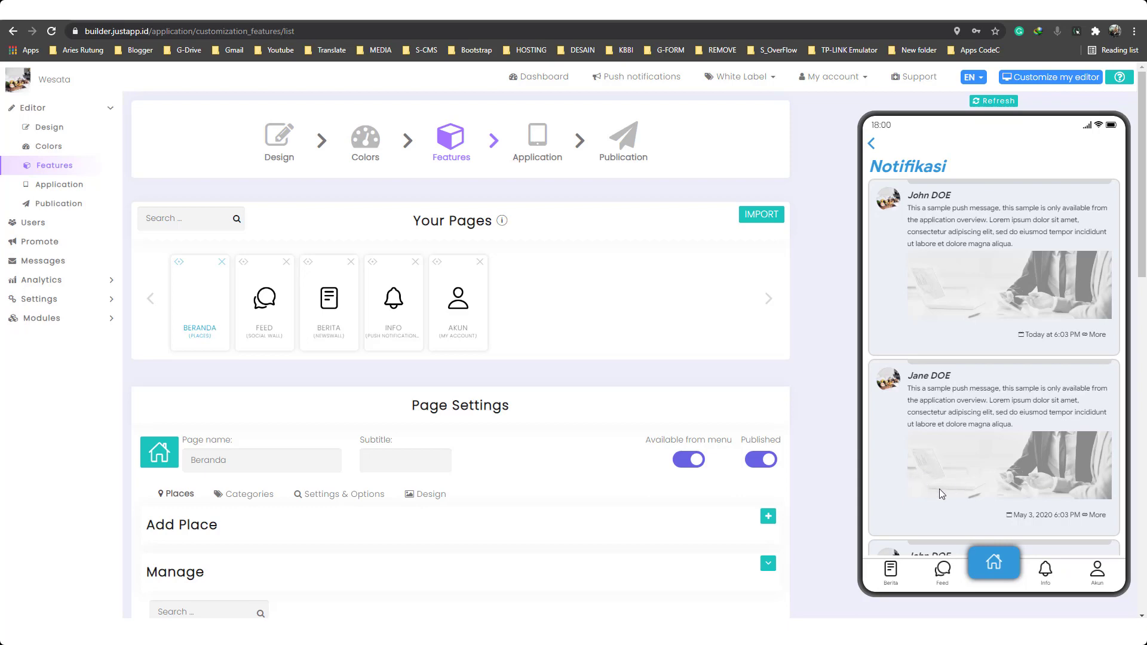
Step: Return to the Colors page and highlight the first PushNot rule in the custom SCSS code
click(372, 146)
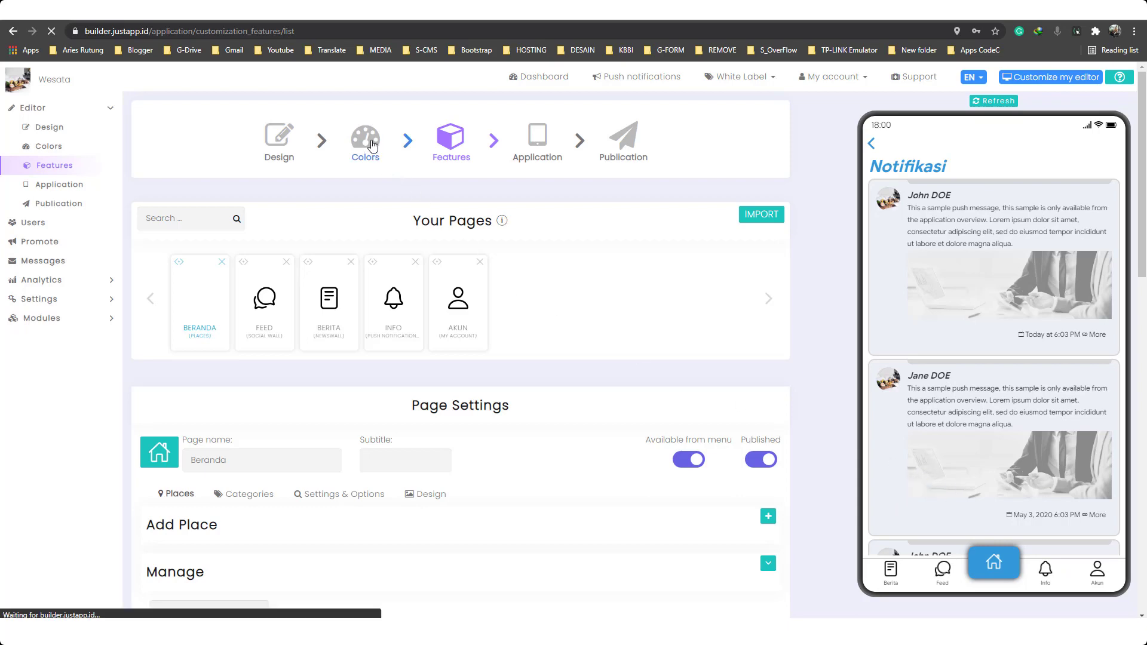
drag(1138, 119, 1138, 603)
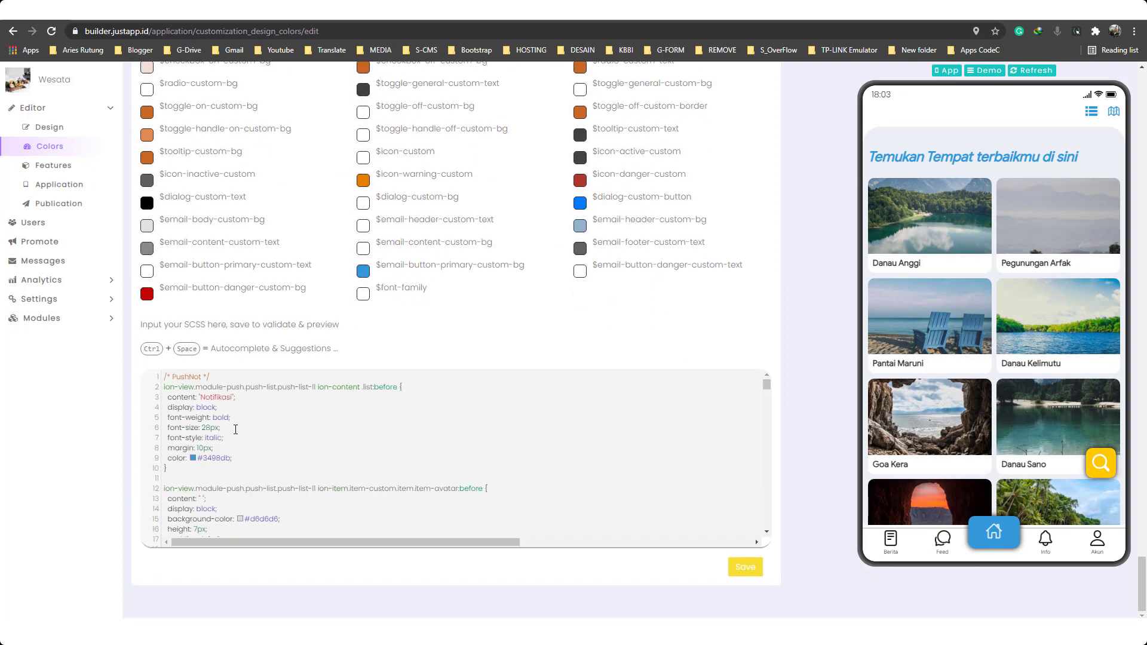
drag(166, 374, 218, 470)
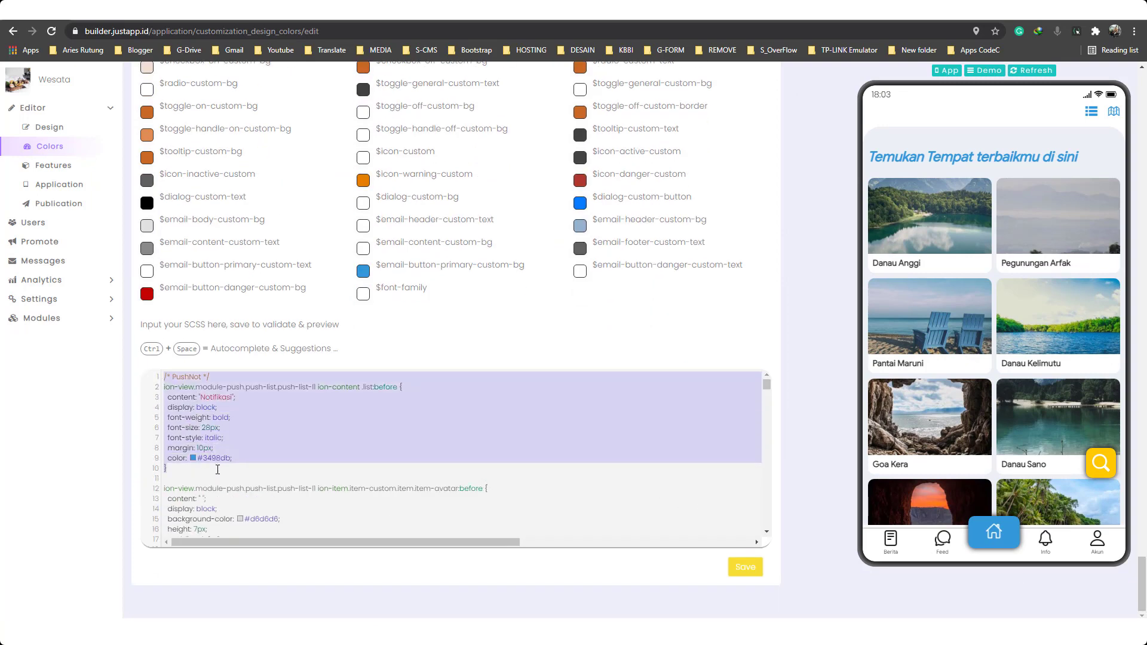
click(258, 468)
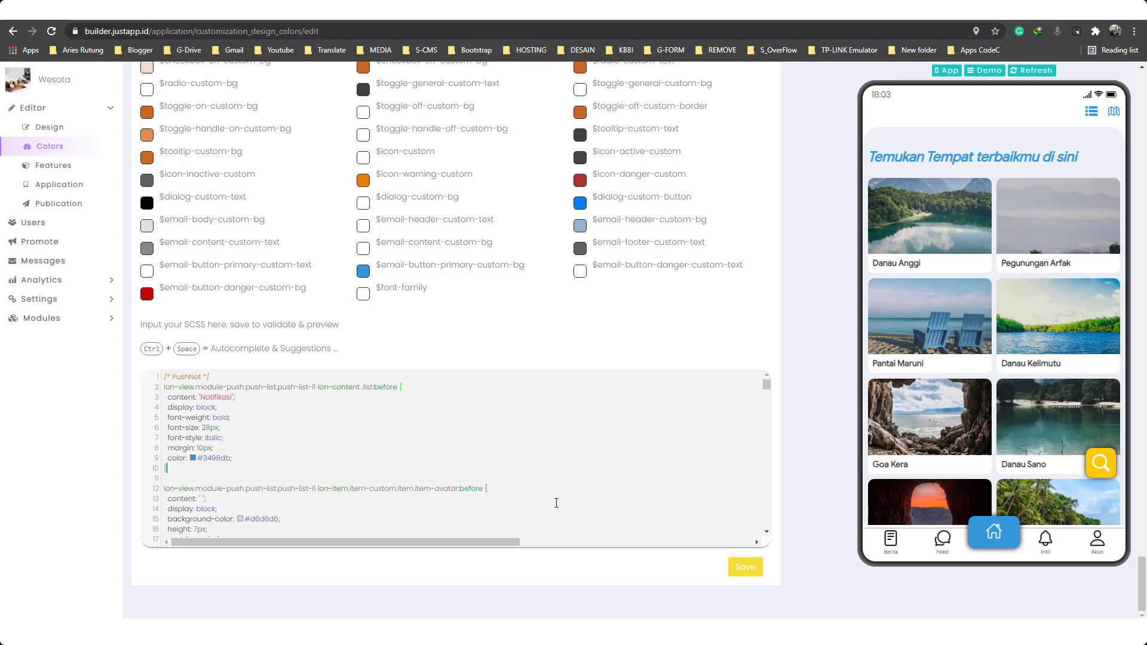
Step: Show the Info page in the app preview and mark the title text and color value in the first PushNot rule
click(1046, 541)
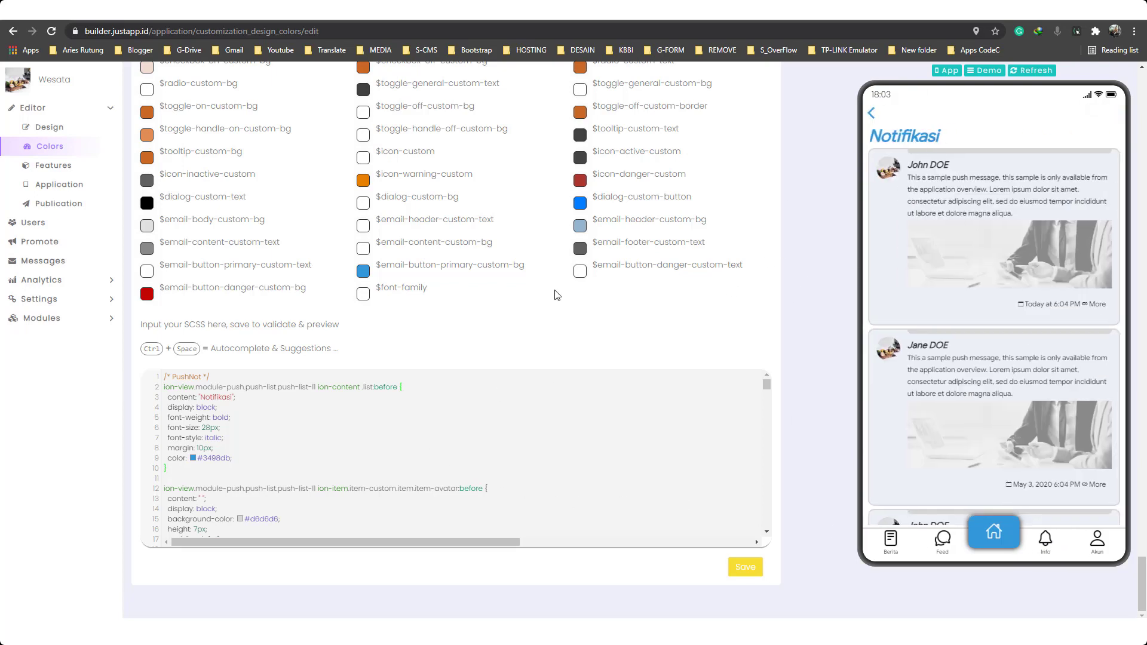
double_click(219, 397)
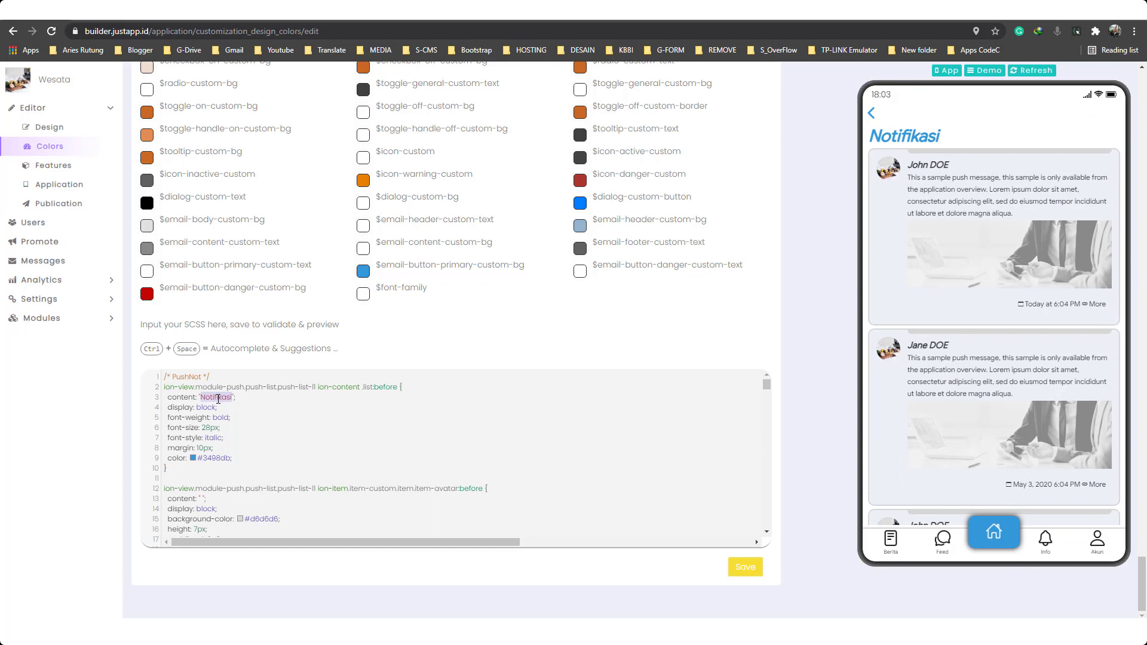
double_click(222, 458)
Step: Compare the remaining PushNot styles with the notifications preview, and show the Feed page alongside the Social Wall styles
scroll(259, 457, down, 5)
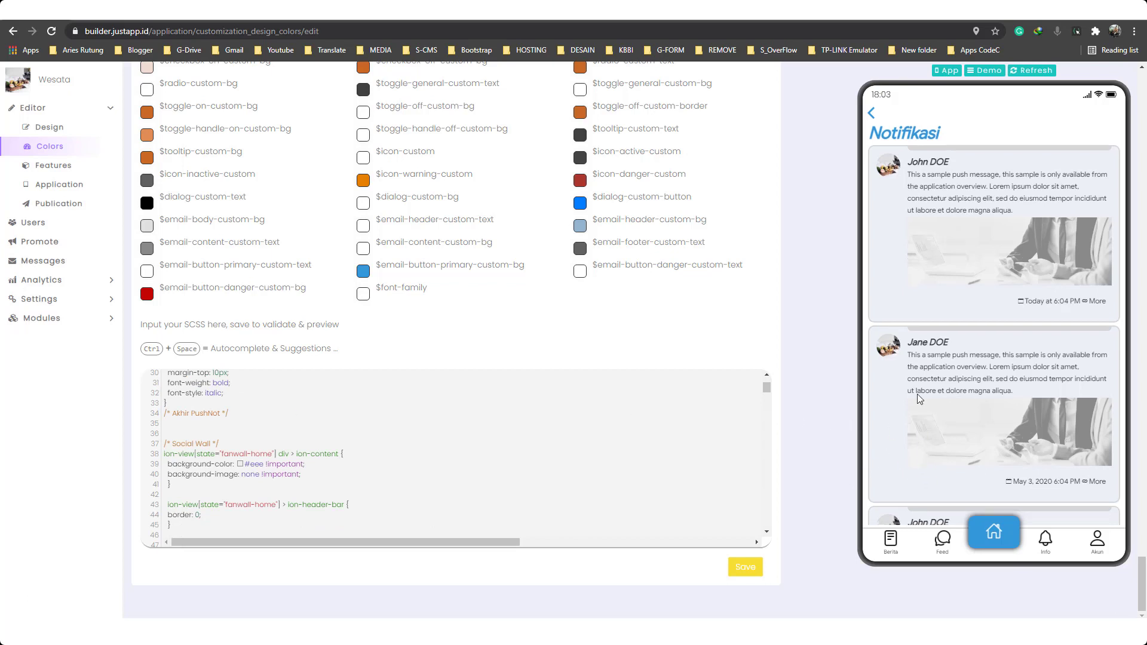
scroll(916, 393, down, 10)
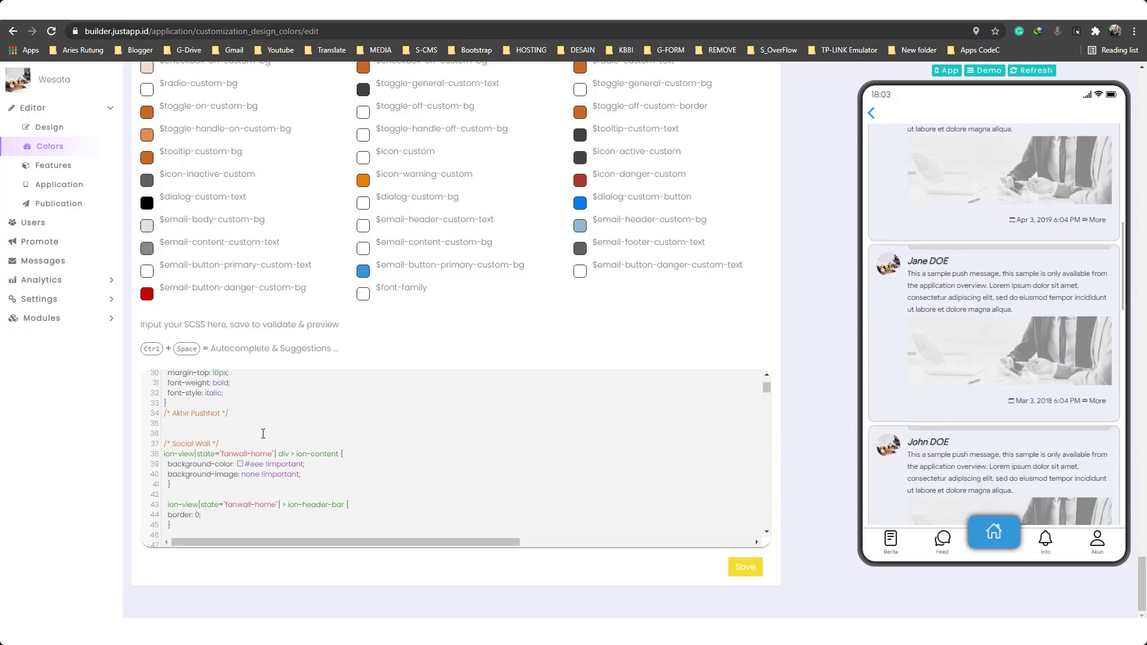
click(945, 540)
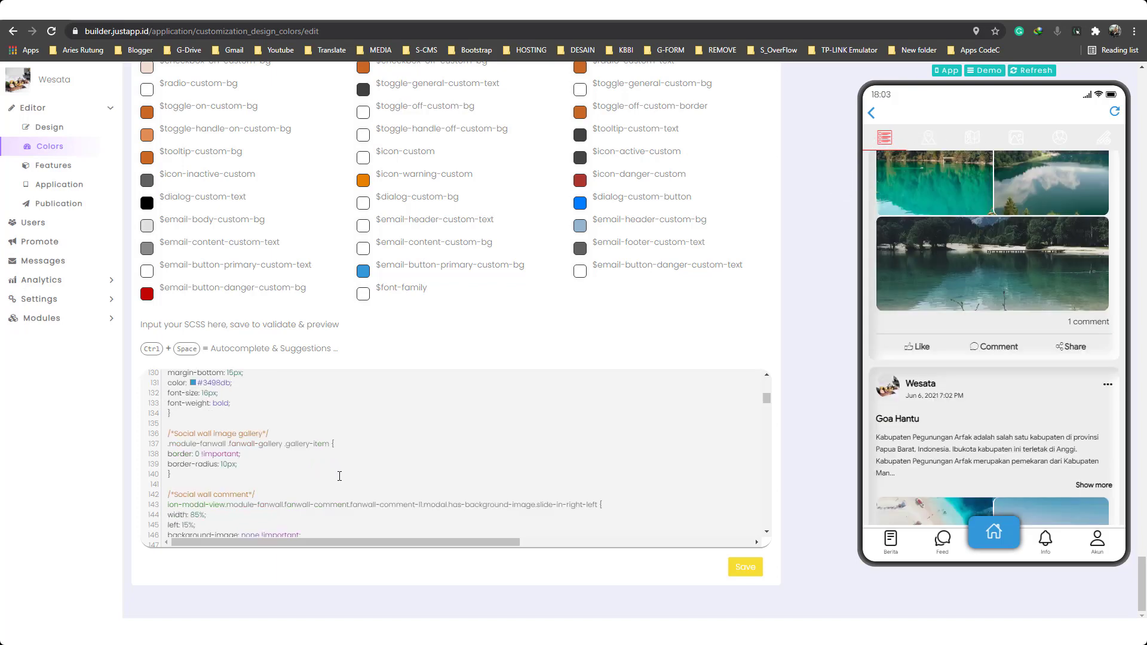
Step: Highlight the "Social wall image gallery" comment in the SCSS code and show the Feed's image gallery in the app preview
scroll(340, 476, down, 2)
scroll(340, 476, up, 2)
drag(266, 434, 165, 434)
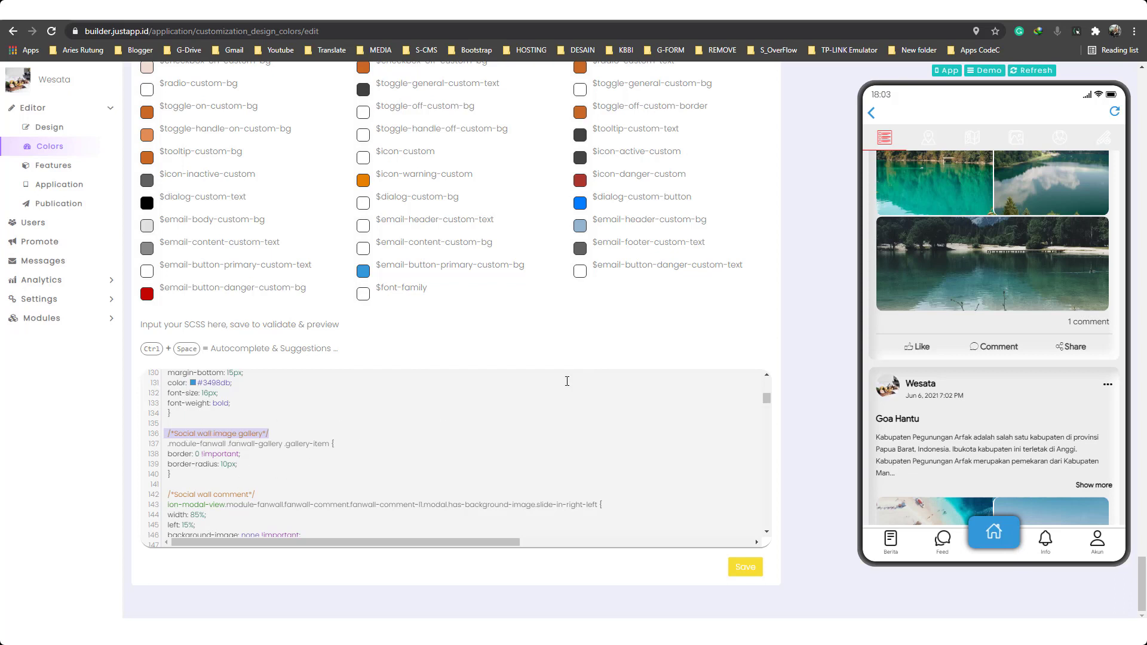
click(1016, 138)
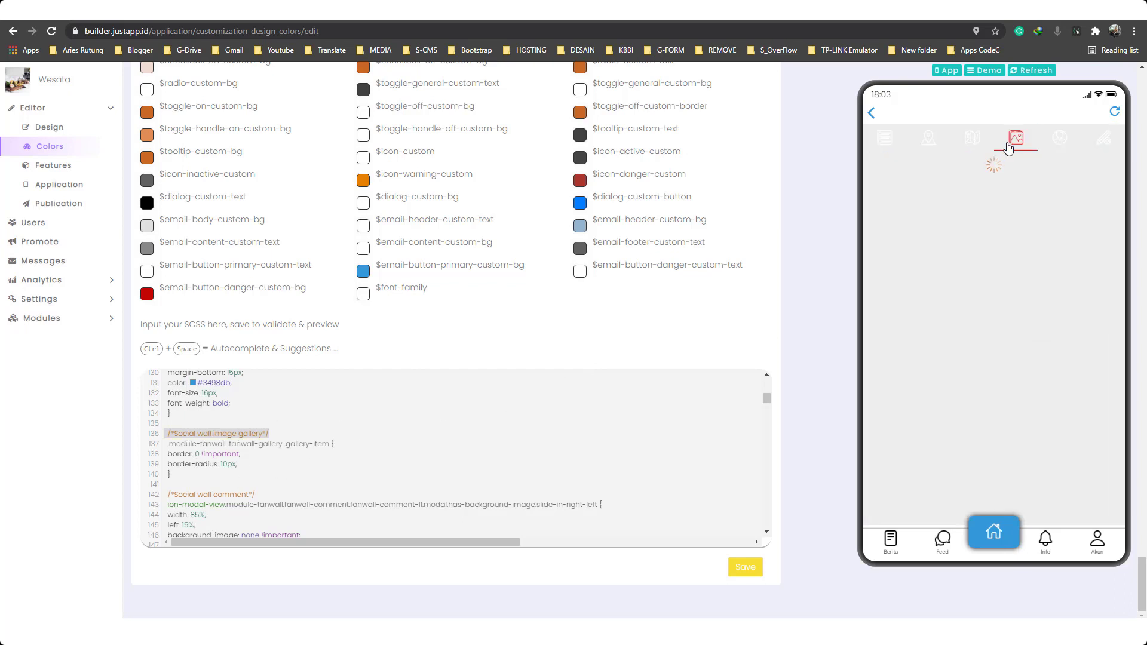
click(267, 472)
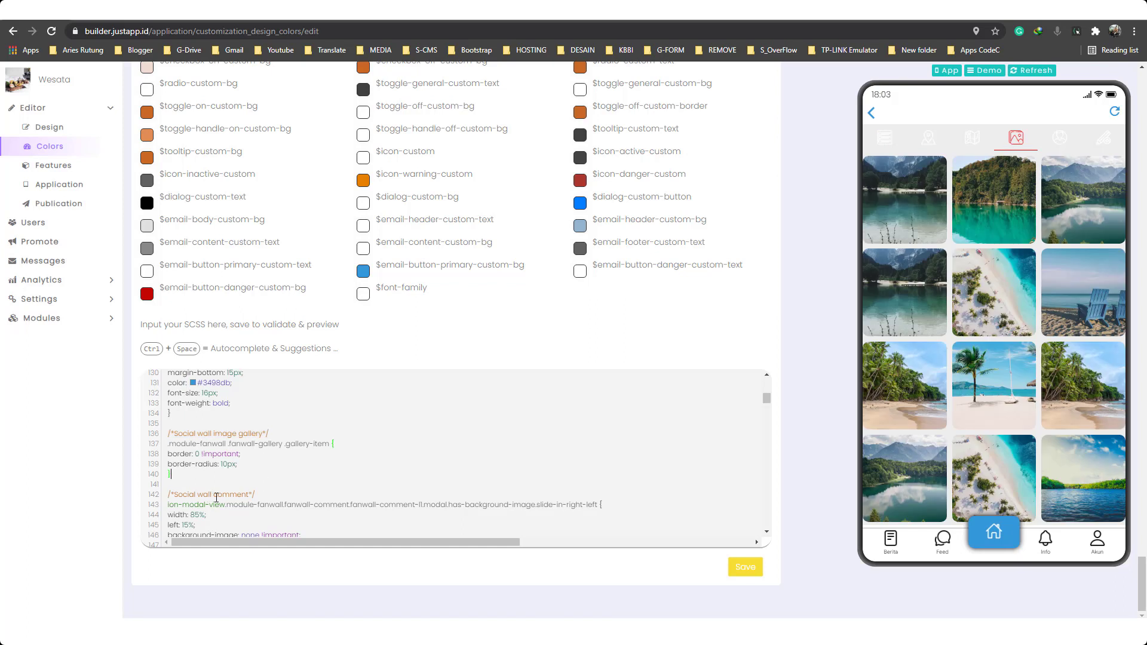
Step: Reopen the Feed page, show a post's comments against the Social Wall styles, and leave the comments and the Feed
click(870, 113)
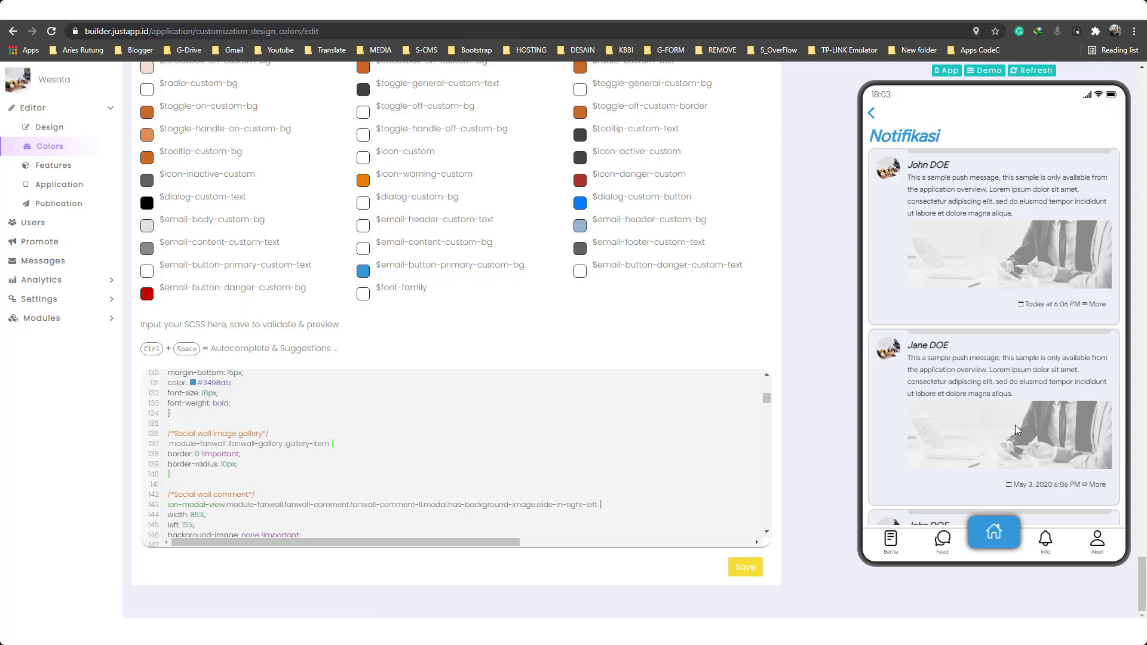
click(952, 556)
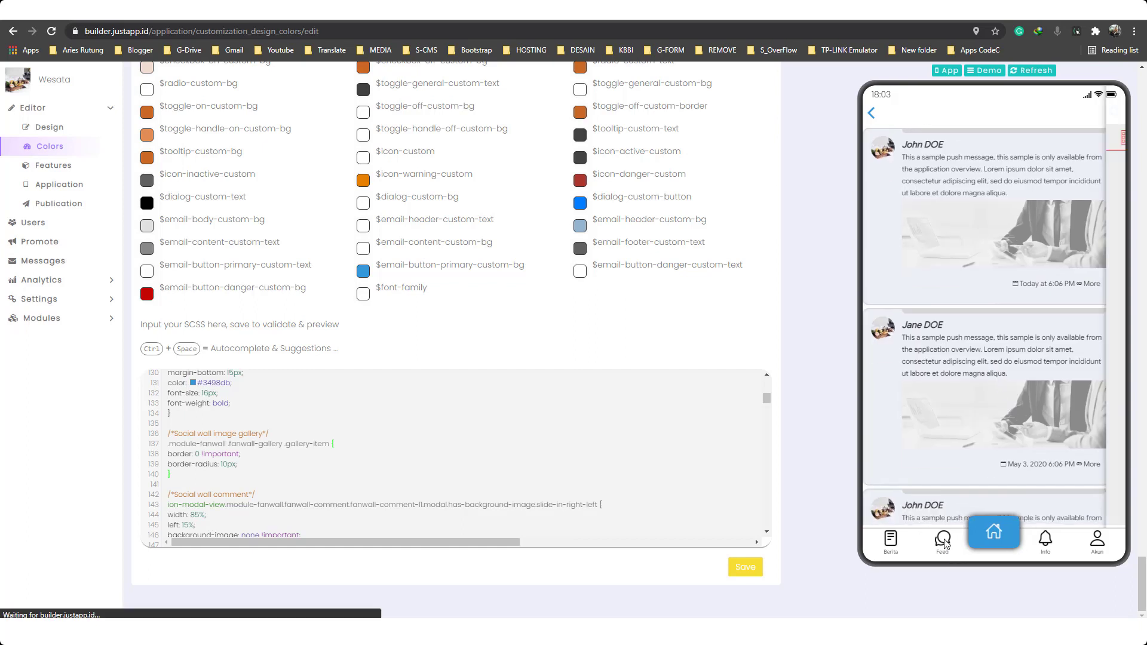
scroll(1075, 358, down, 2)
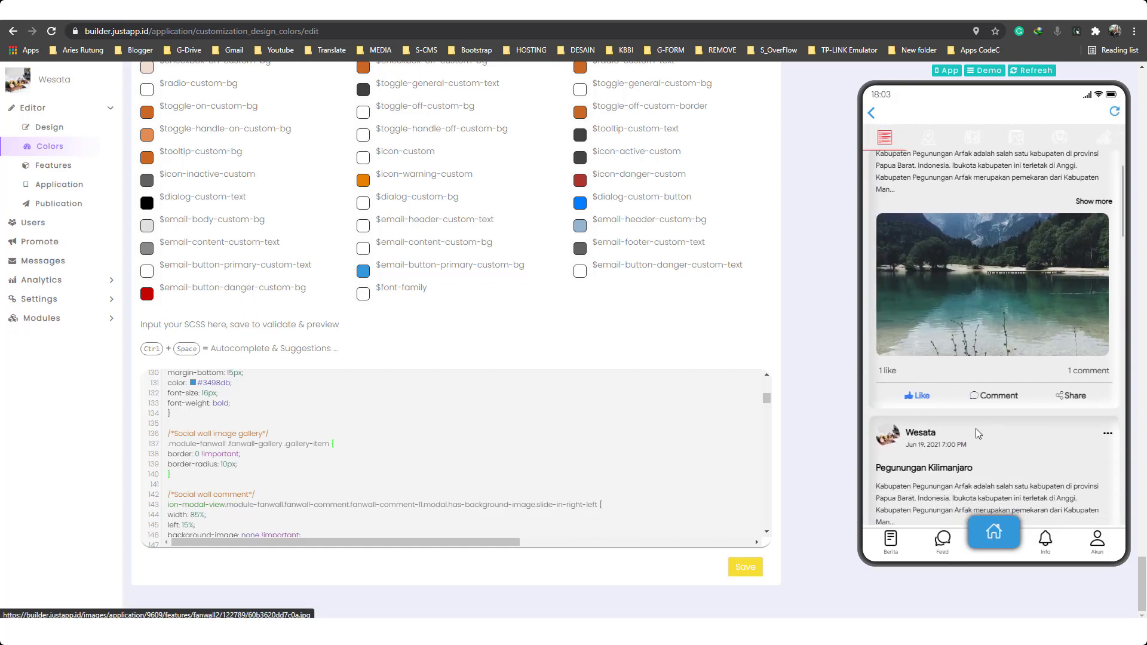
click(1000, 397)
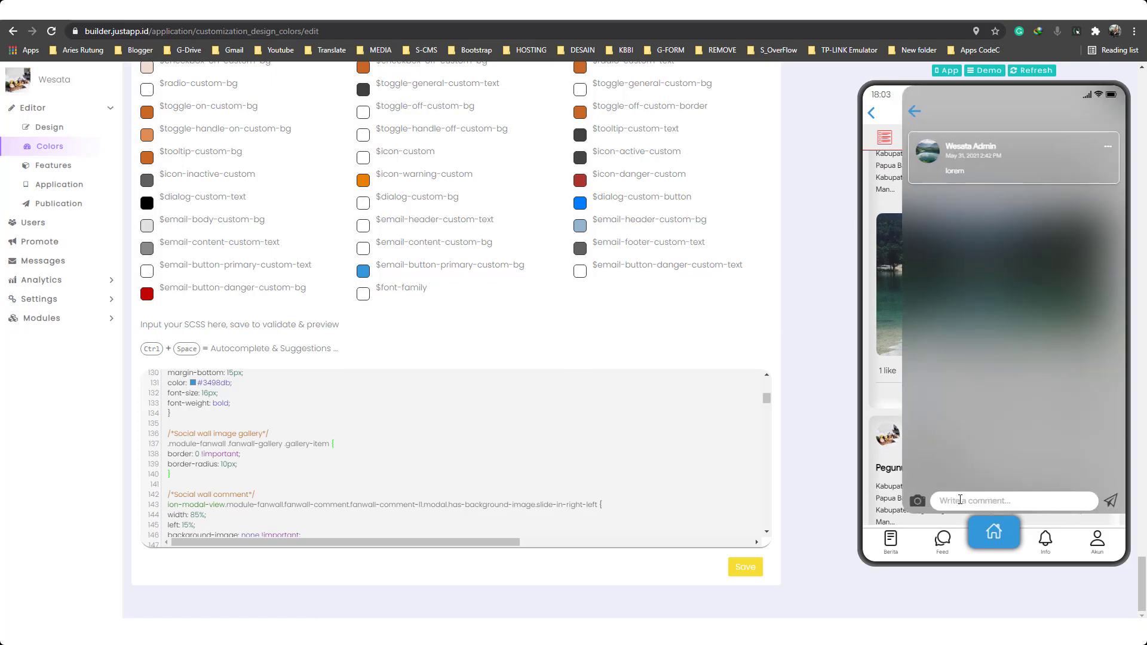
scroll(243, 411, down, 15)
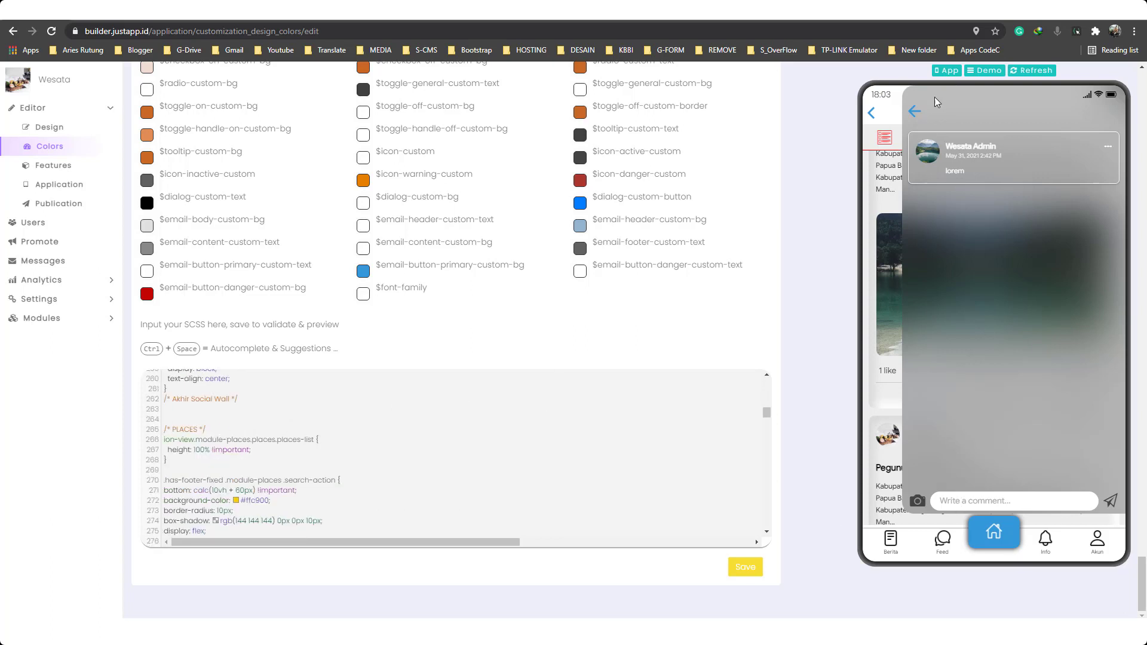
click(915, 111)
click(872, 114)
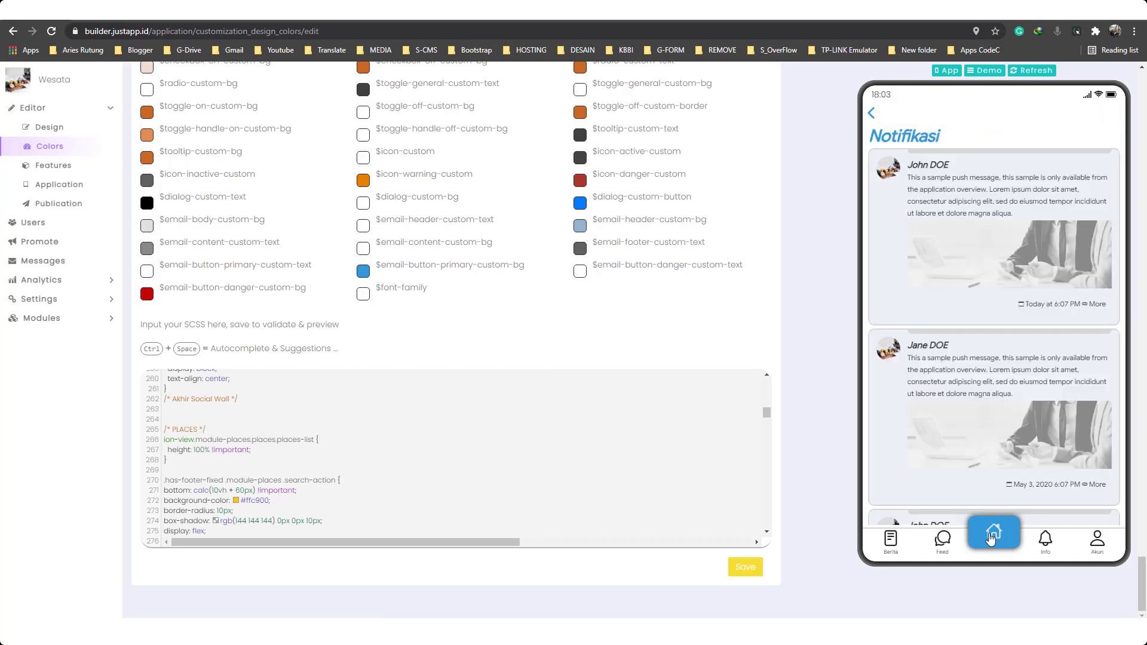
Step: Show the home places list in the app preview and compare it with the PLACES styles in the SCSS code
click(992, 534)
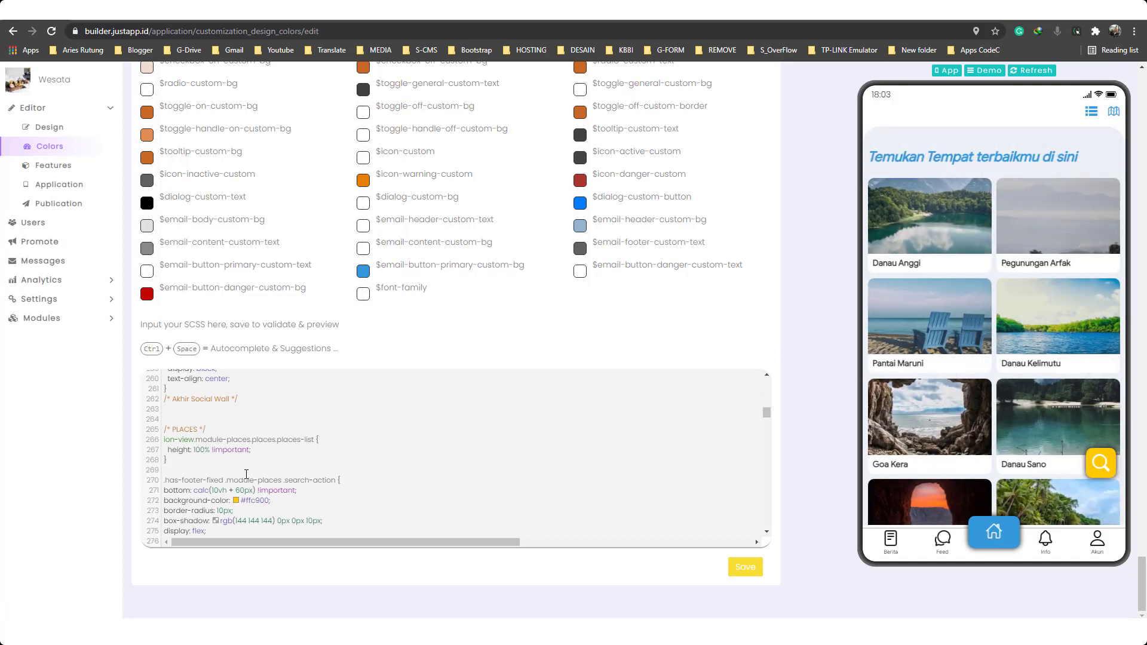
scroll(310, 466, down, 3)
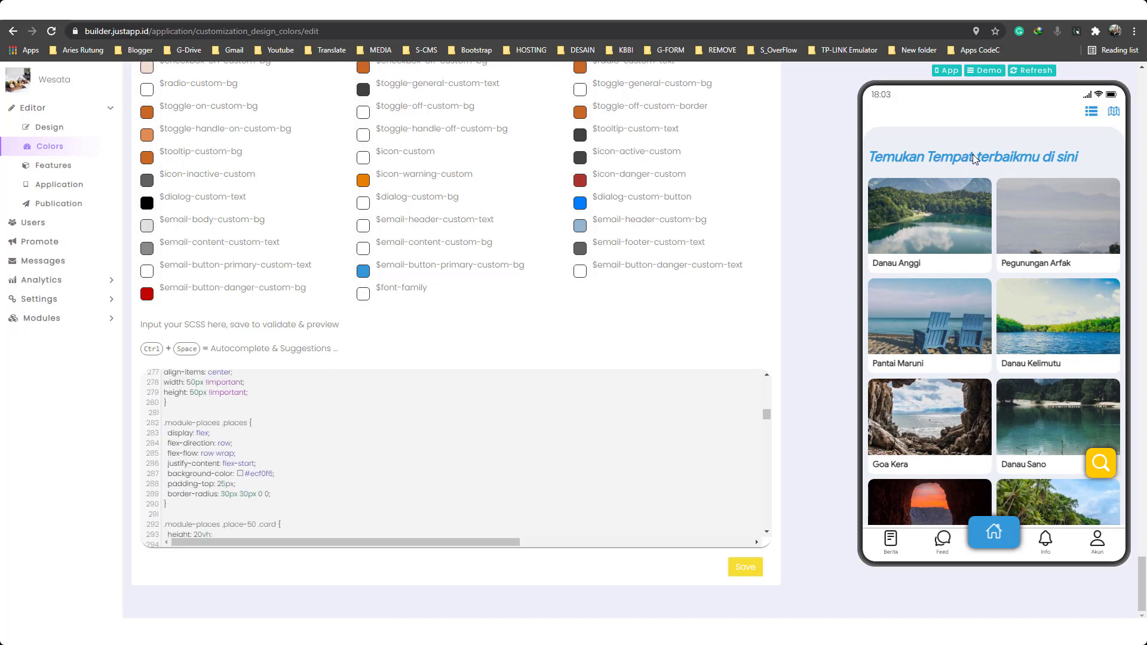
scroll(246, 432, down, 1)
scroll(246, 432, down, 4)
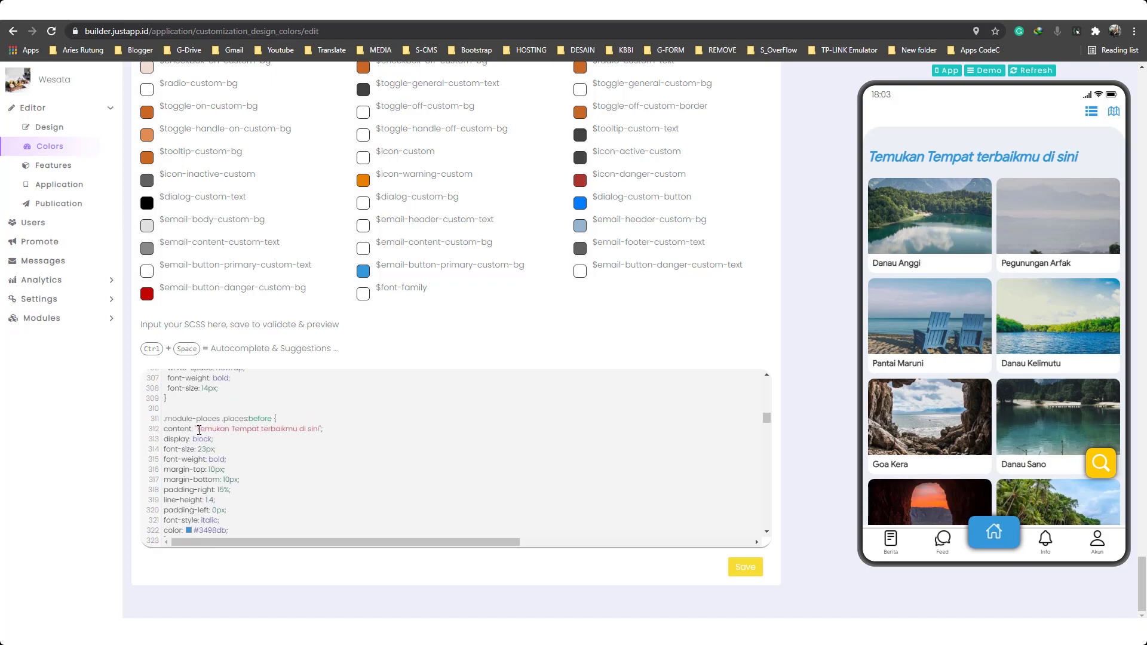
Step: Mark the title text "Temukan Tempat terbaikmu di sini" and the color value #3498db in the places:before rule
drag(199, 429, 320, 430)
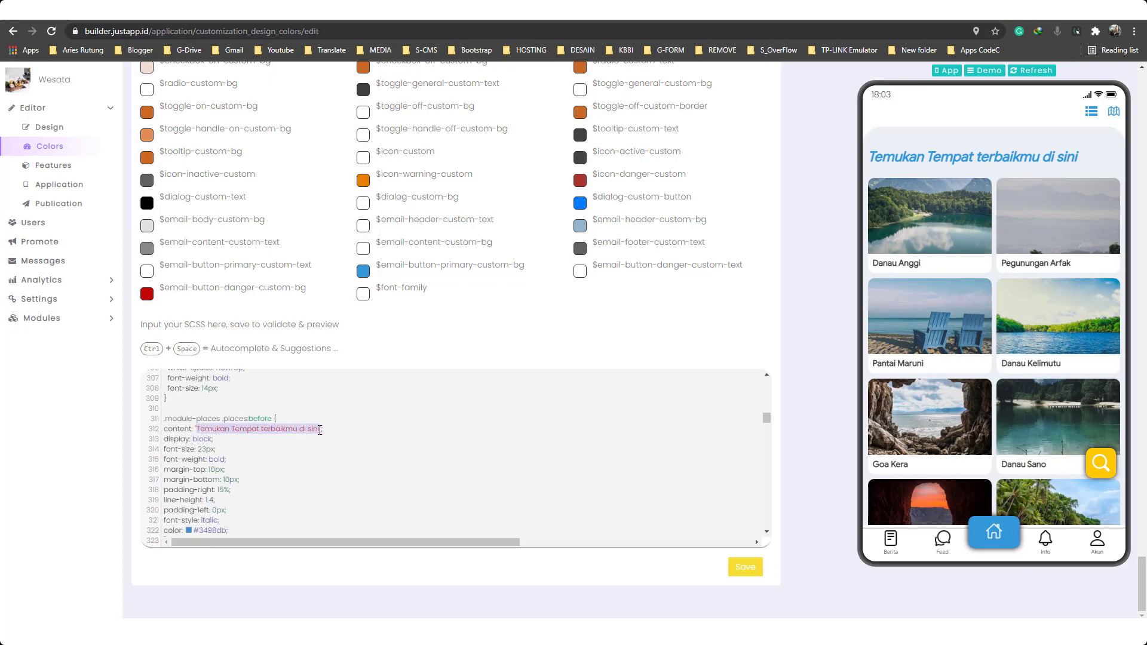
click(321, 449)
scroll(282, 480, down, 1)
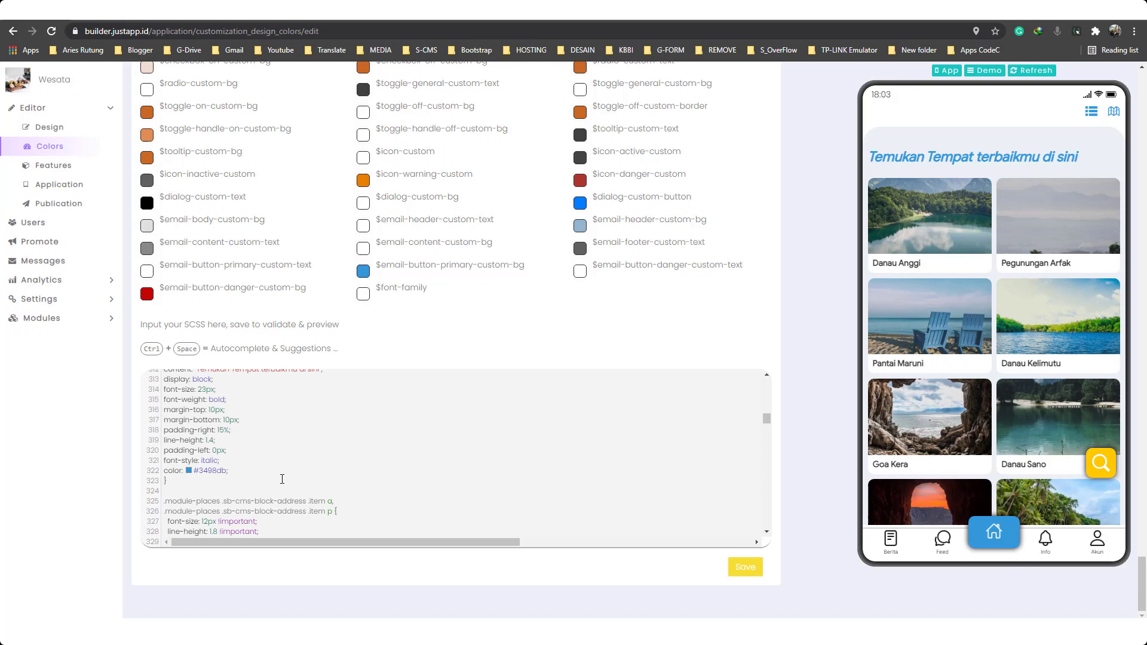
double_click(213, 471)
Step: Remove the blank line below the "Place View" comment in the SCSS code
scroll(281, 473, down, 3)
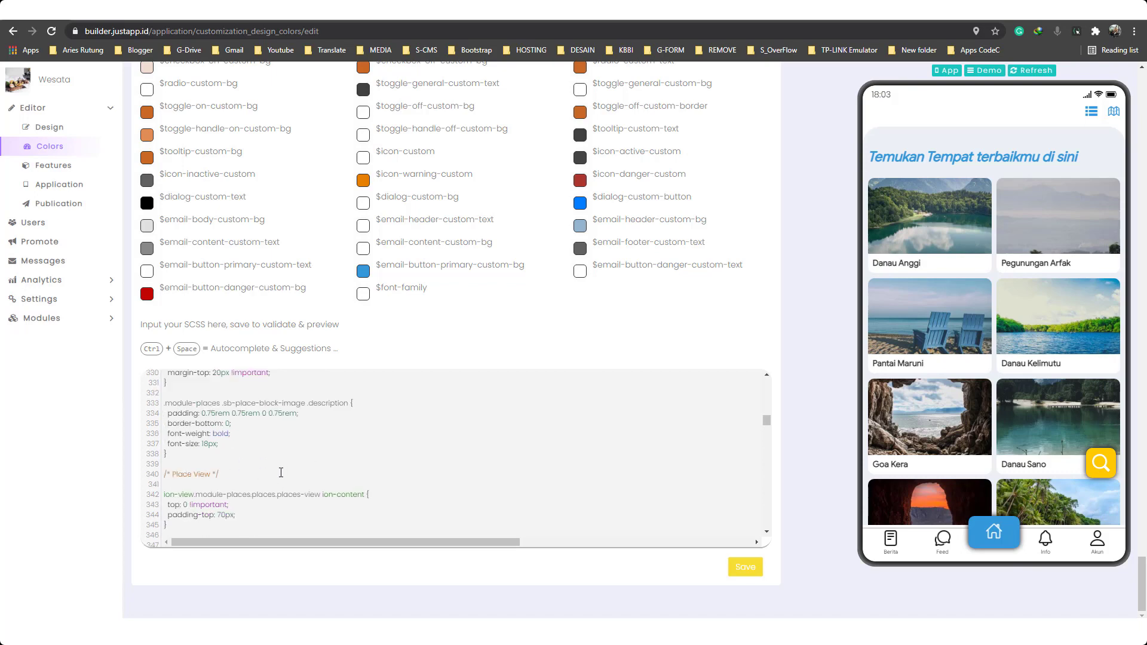
click(196, 485)
key(BackSpace)
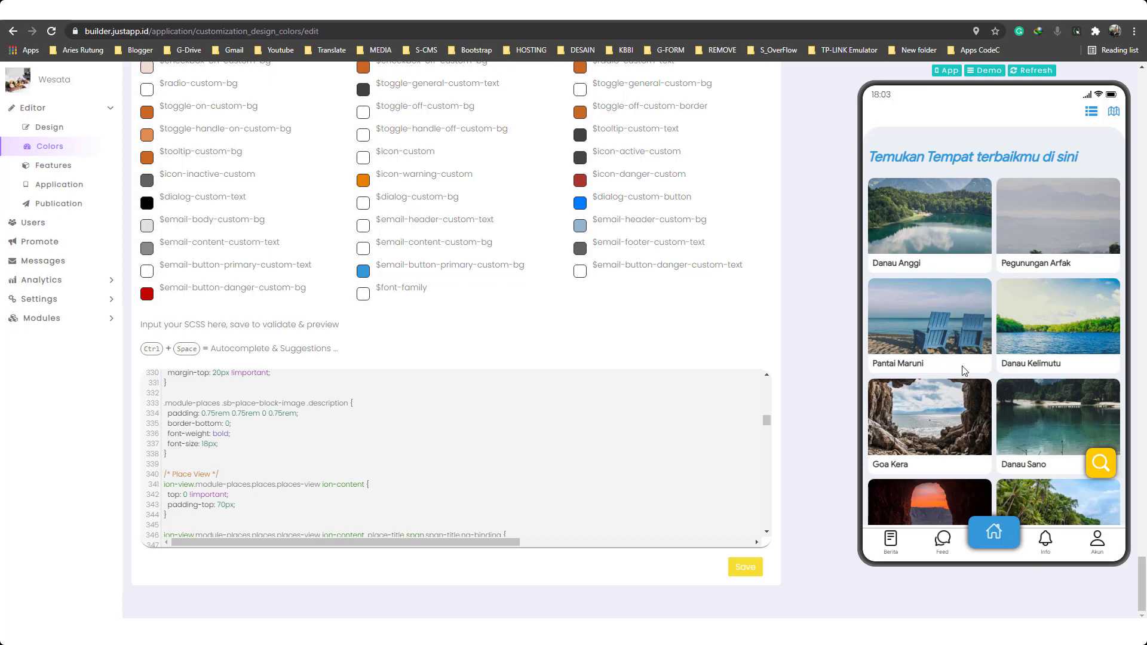
Step: Examine the Danau Kelimutu place page from header to photo sections, comparing it with the Place View styles
click(1045, 319)
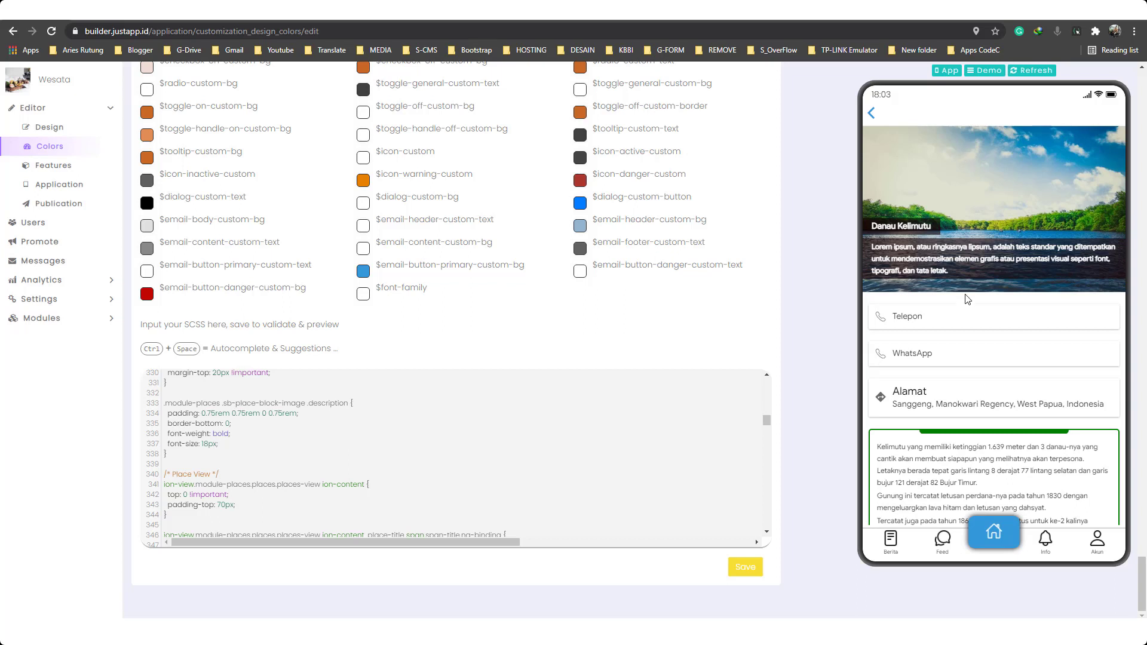
scroll(968, 252, down, 1)
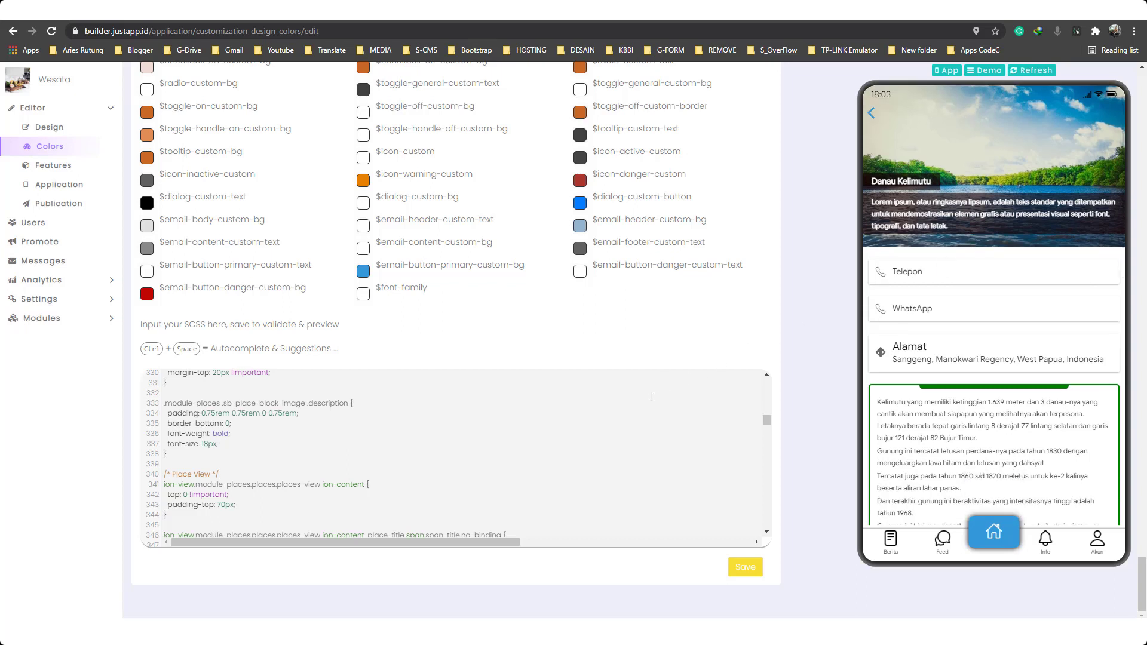
scroll(430, 456, down, 3)
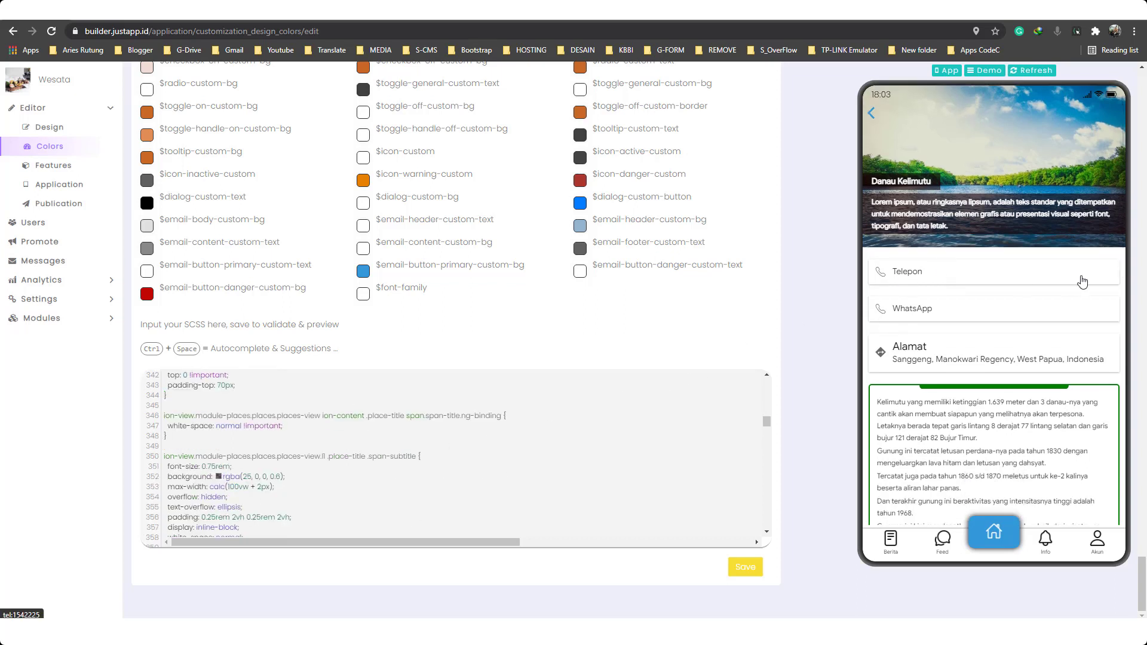
scroll(1051, 282, down, 1)
scroll(1031, 283, up, 2)
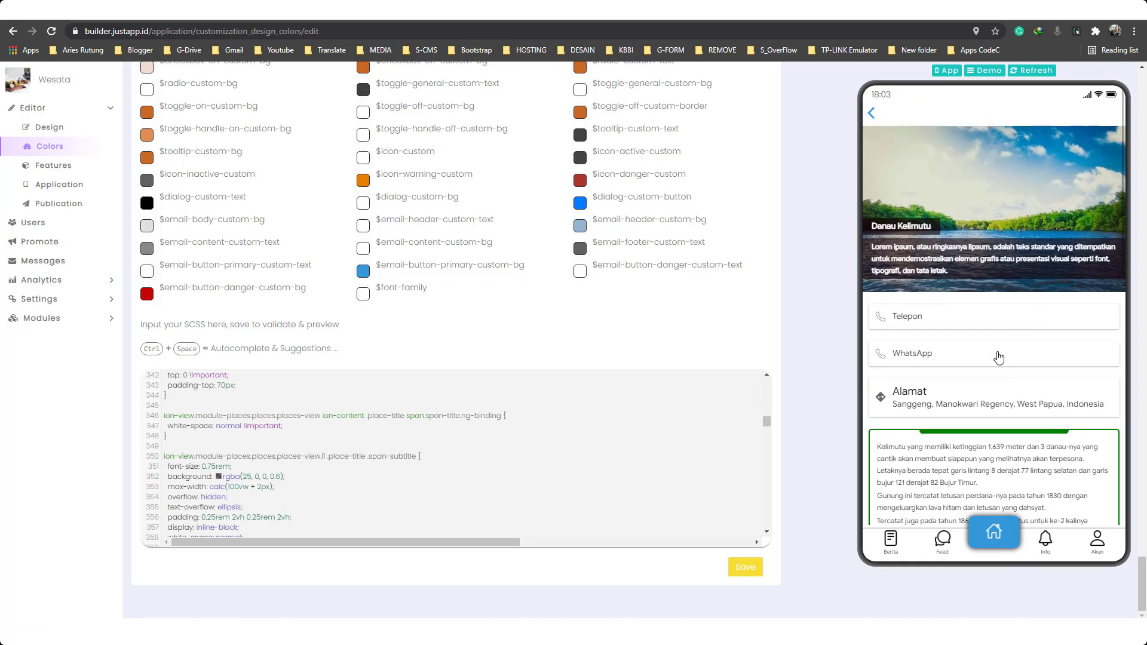
scroll(930, 313, down, 2)
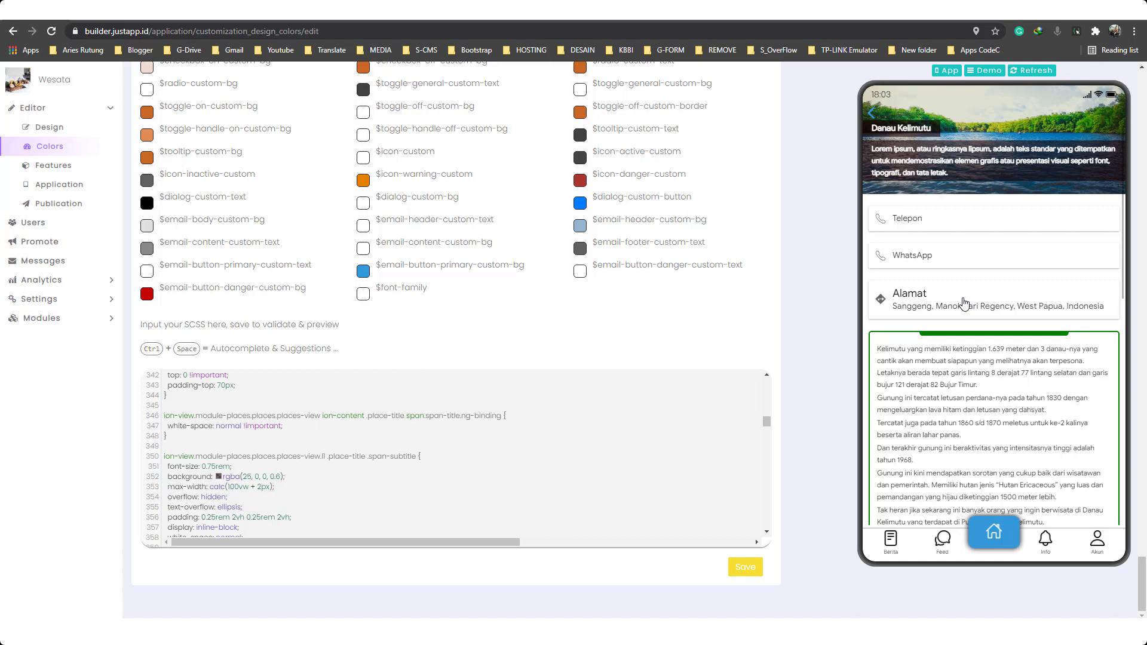
scroll(930, 299, down, 1)
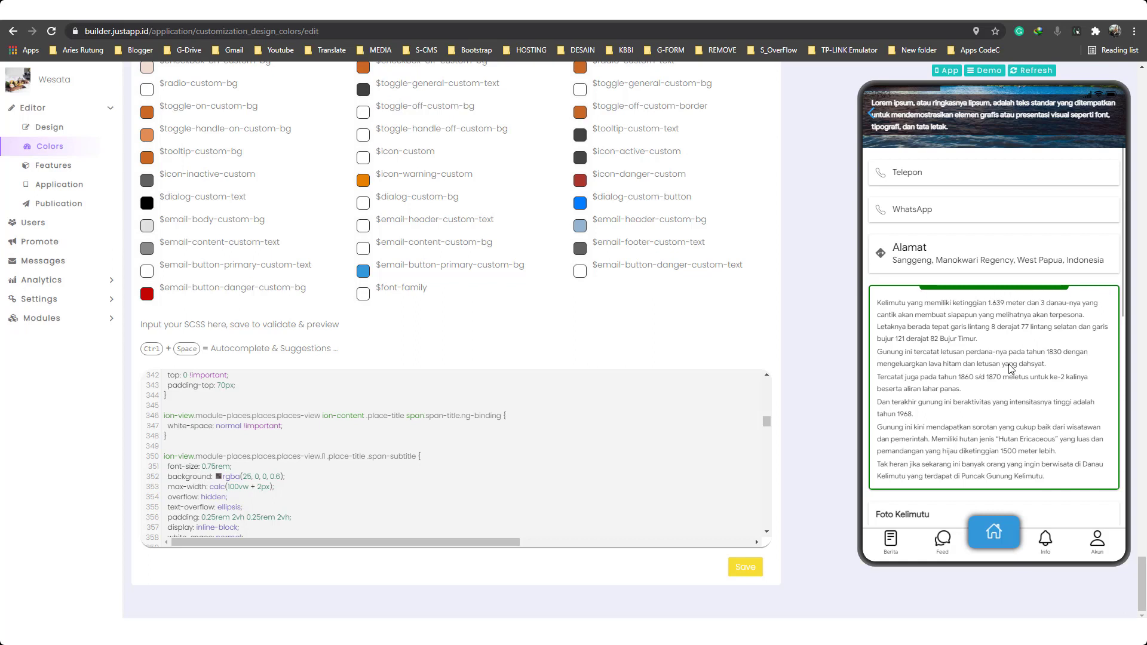
scroll(1009, 367, down, 5)
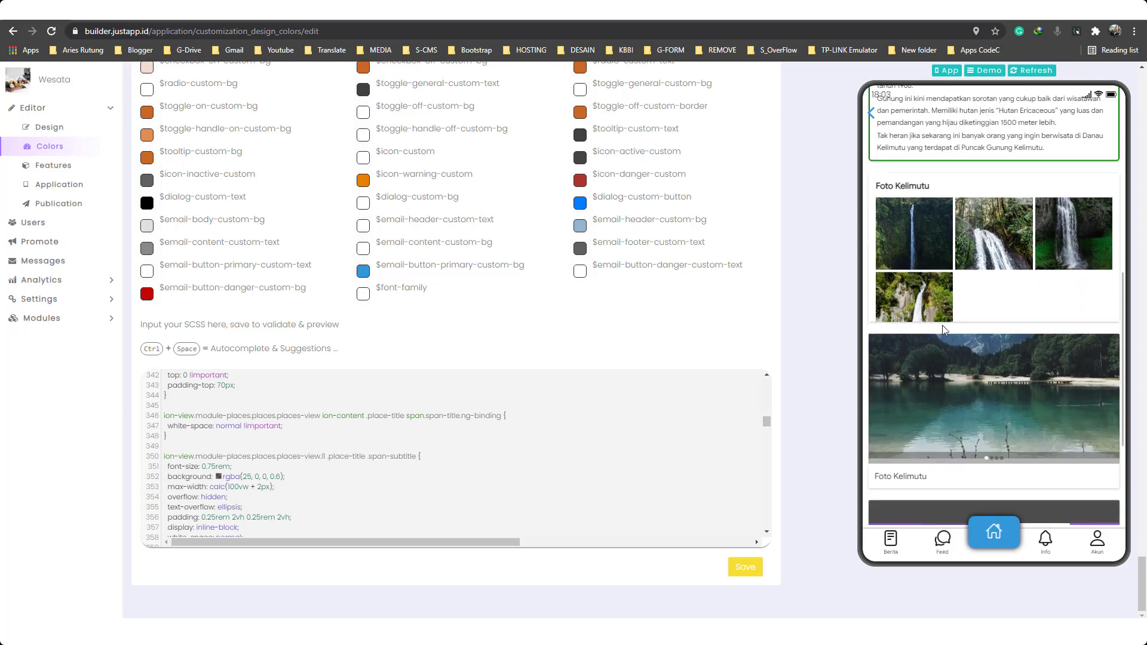
scroll(943, 327, down, 3)
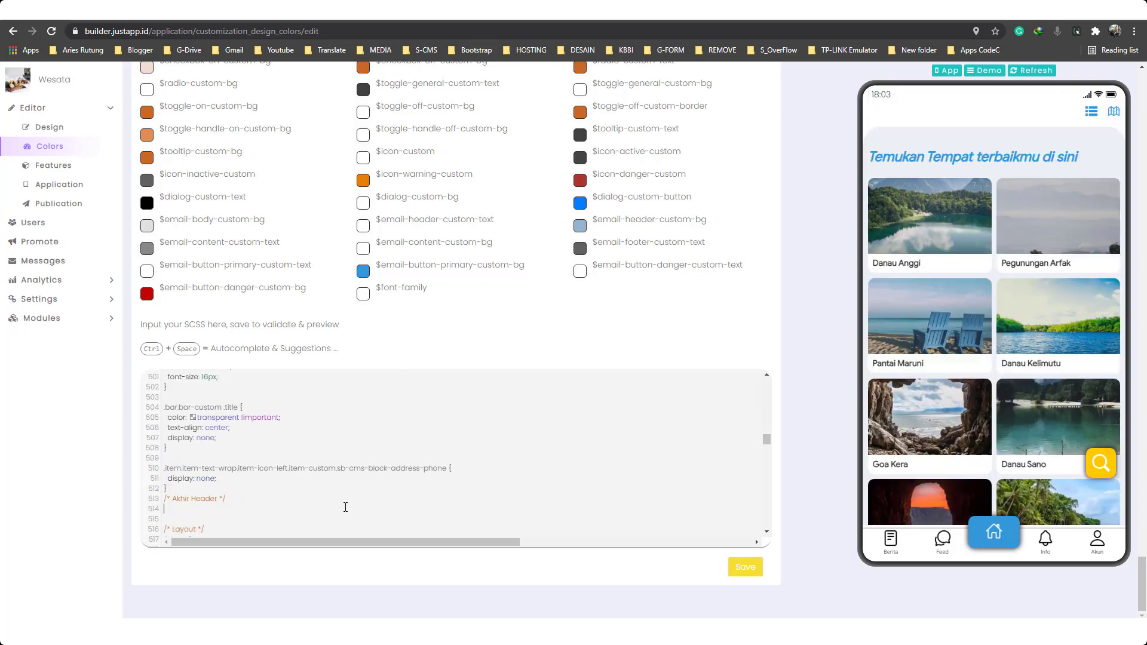
Step: Review the Layout section of the SCSS code, including the footer bar rules that style the bottom navigation and home button
scroll(345, 508, down, 2)
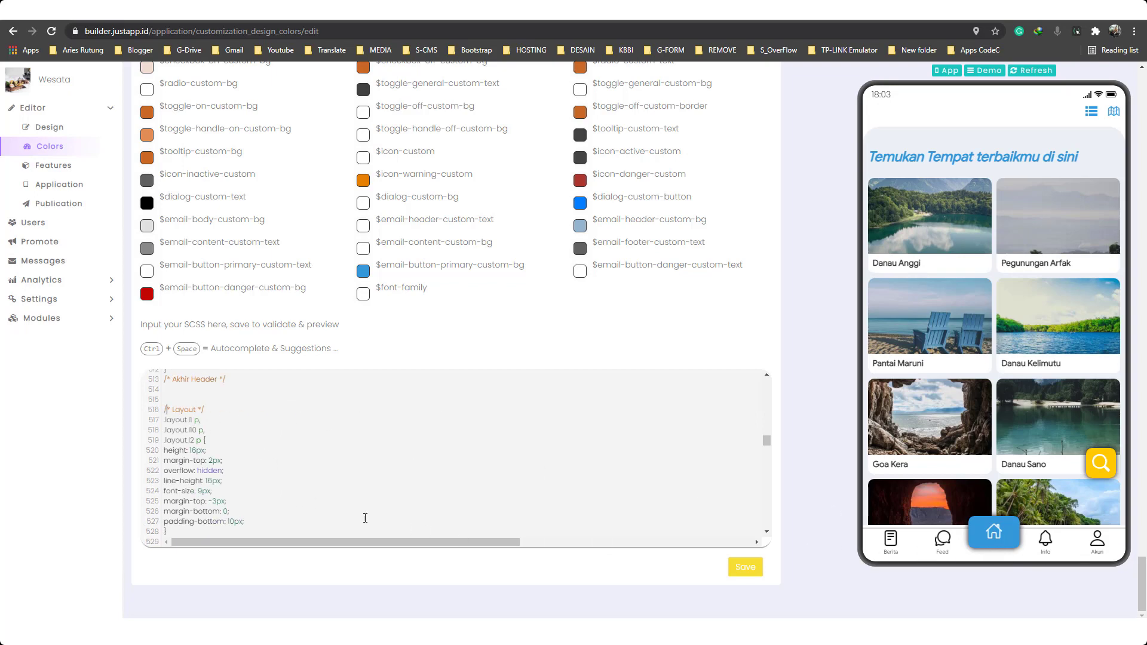
scroll(364, 518, down, 2)
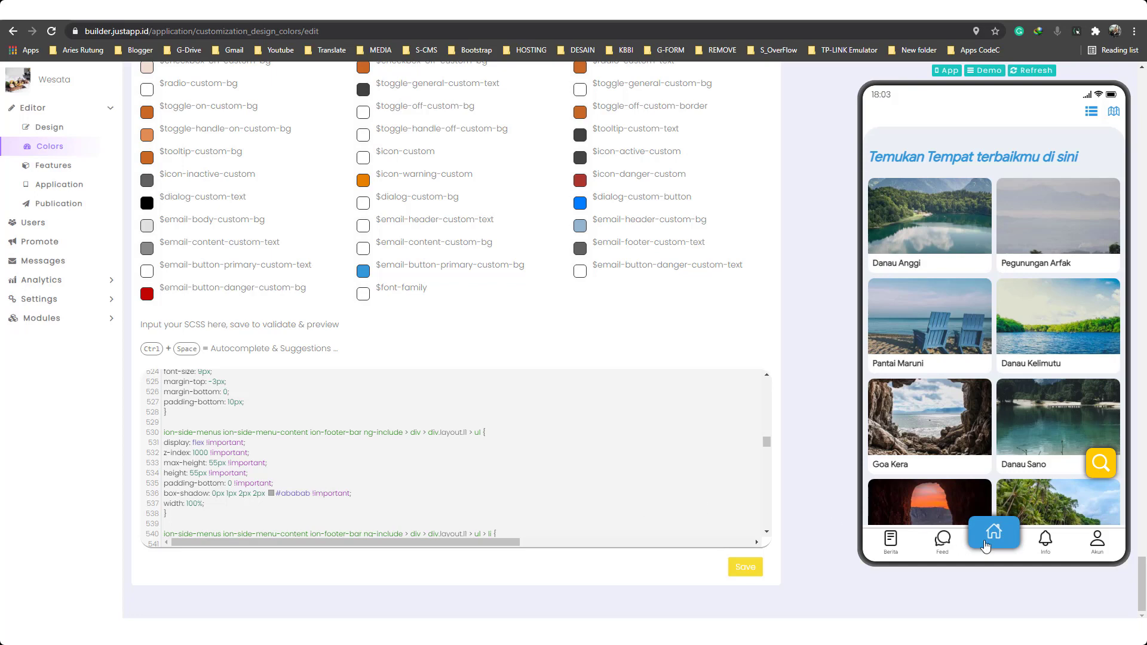
scroll(322, 516, down, 2)
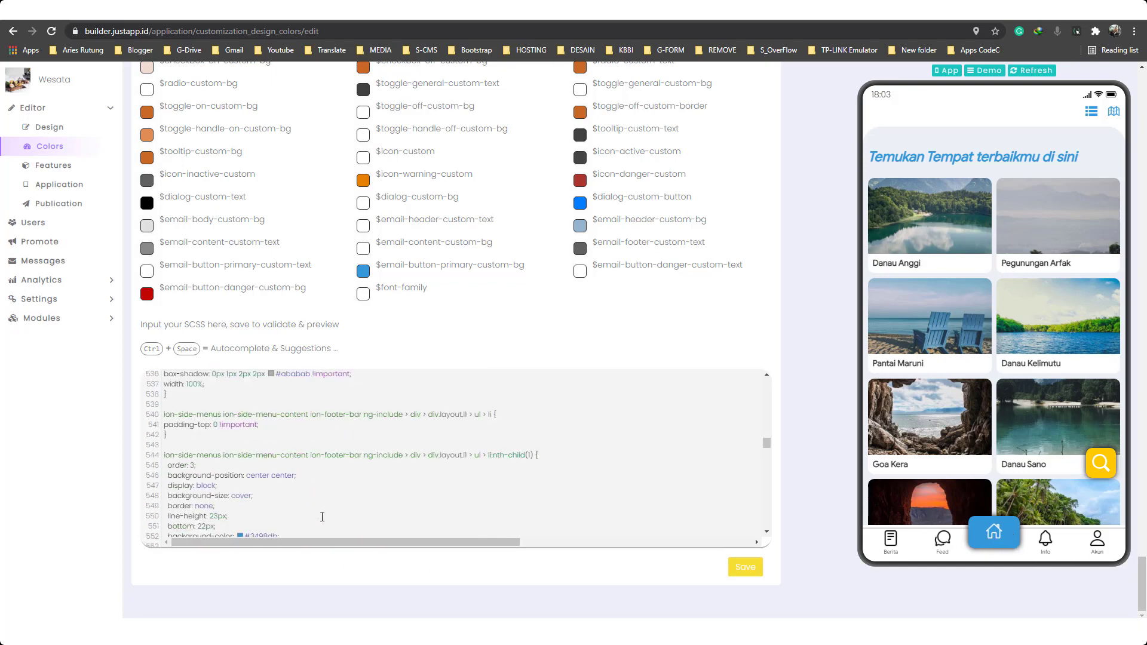
scroll(322, 504, down, 1)
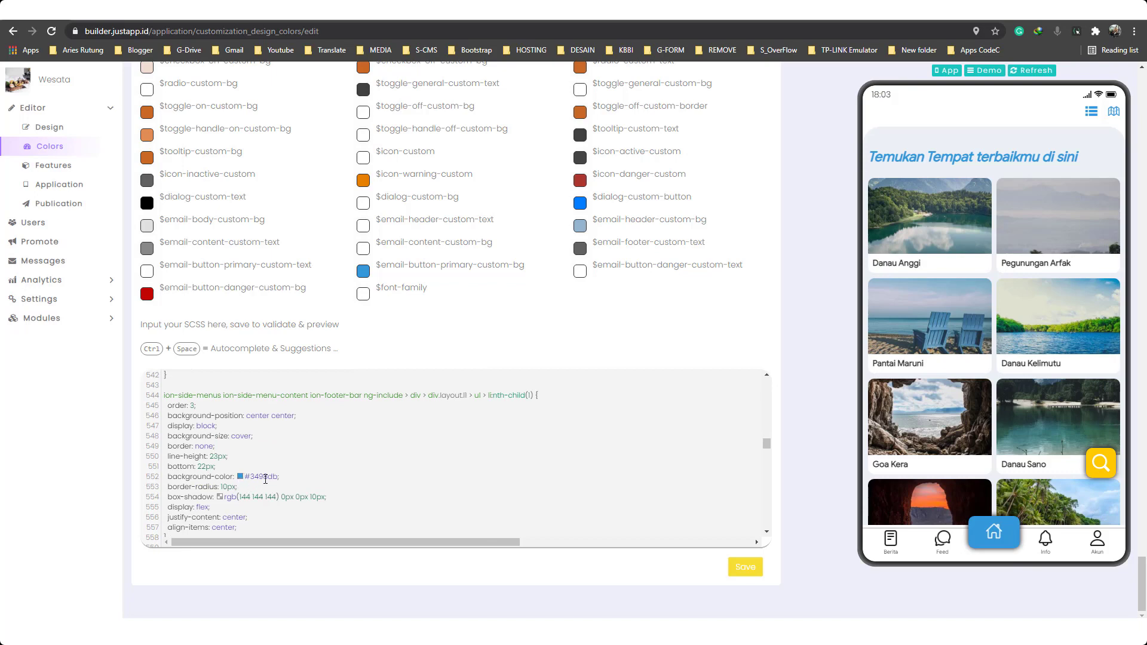
scroll(280, 444, down, 3)
scroll(279, 444, down, 4)
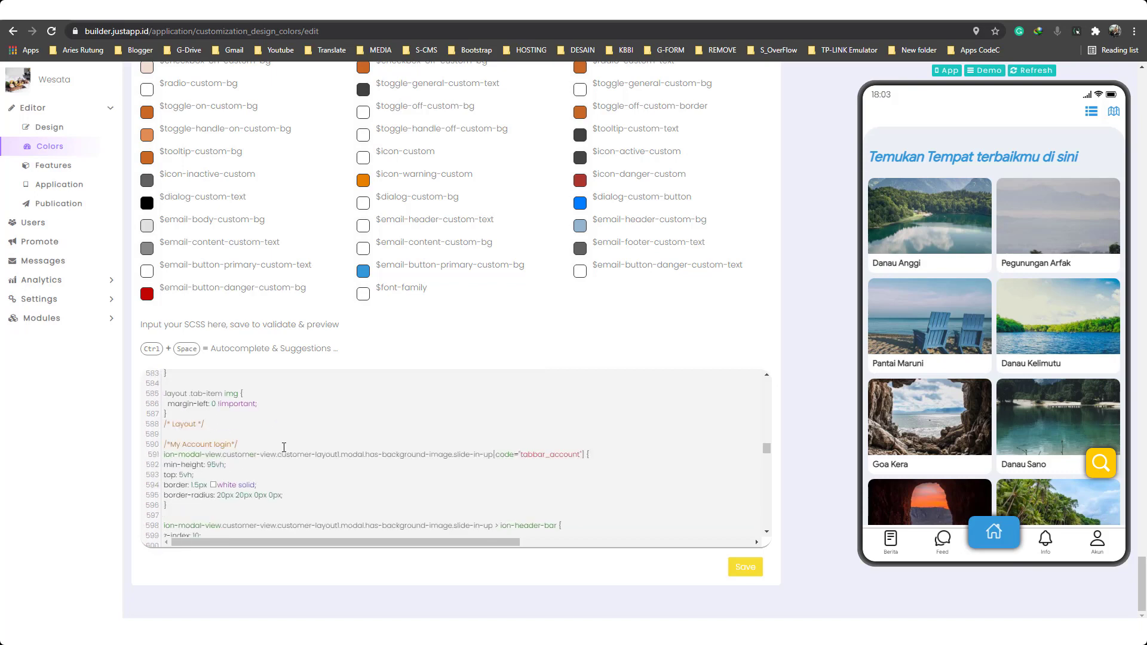
Step: Show the Akun account form alongside the "My Account login" styles, and log out of the account
scroll(284, 448, down, 1)
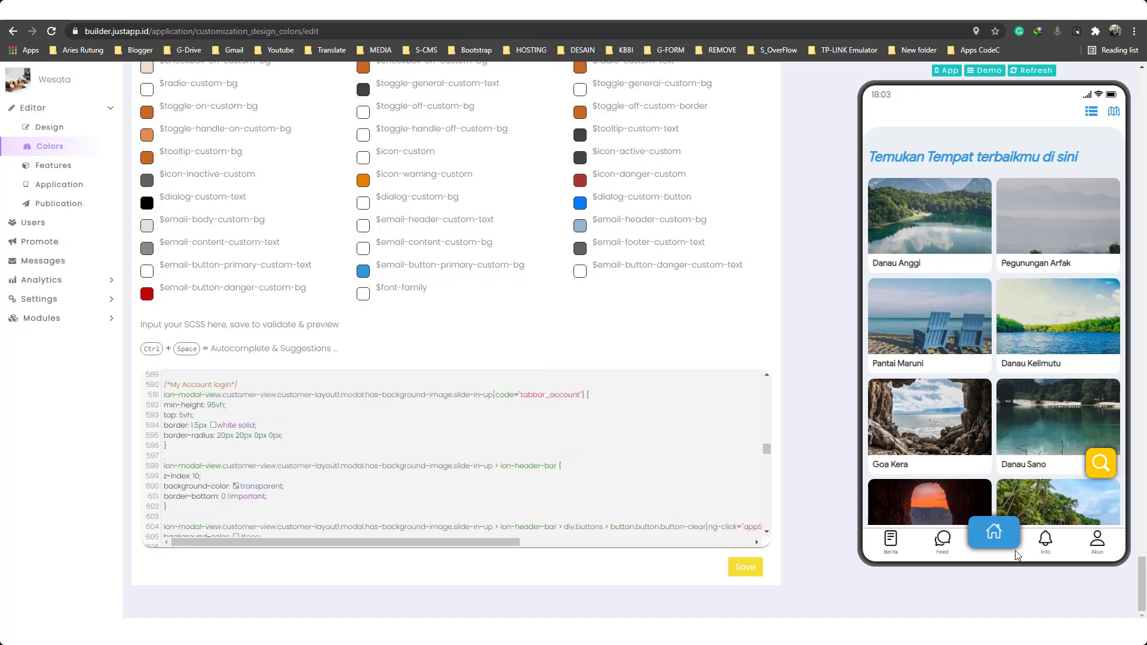
click(1096, 541)
scroll(1055, 490, down, 1)
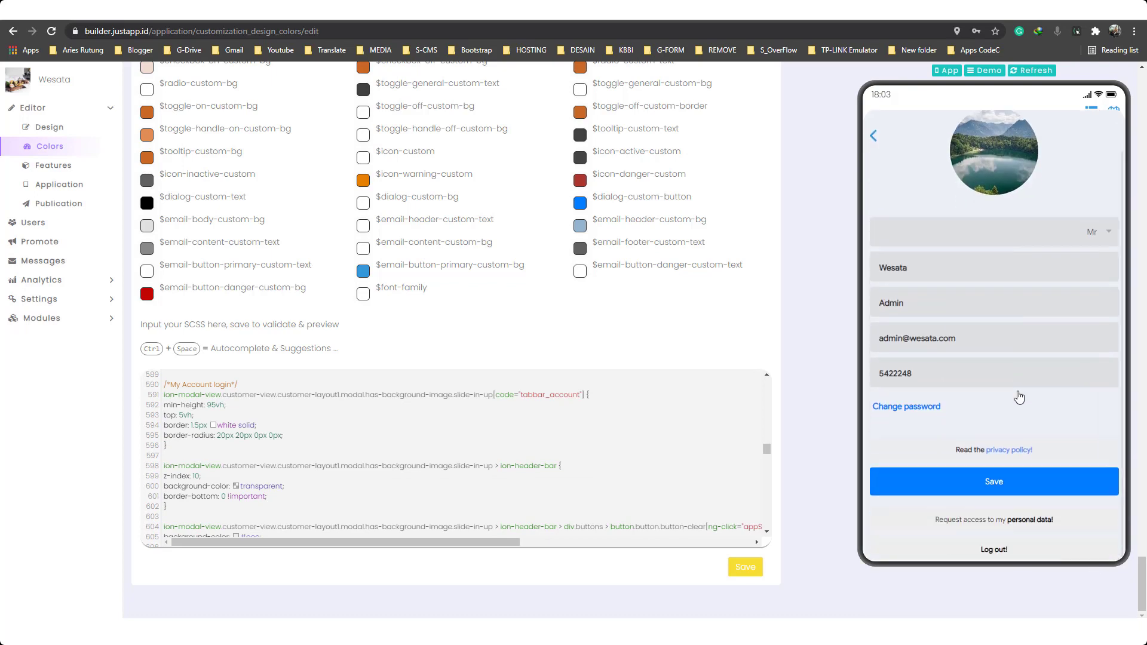
click(1005, 535)
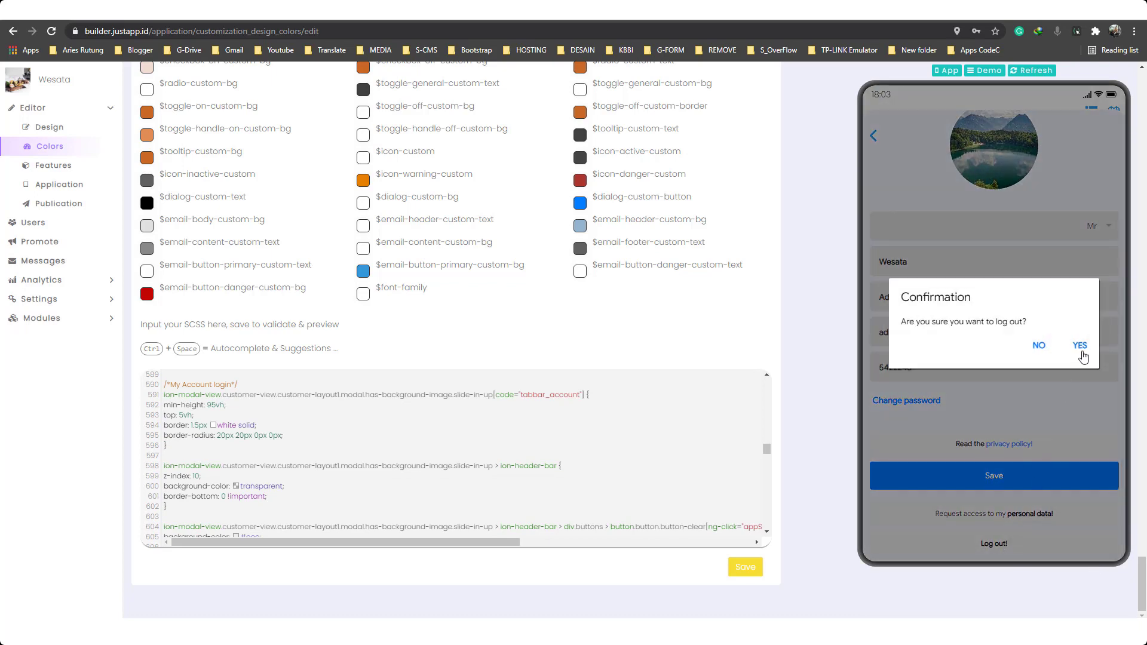
click(1082, 354)
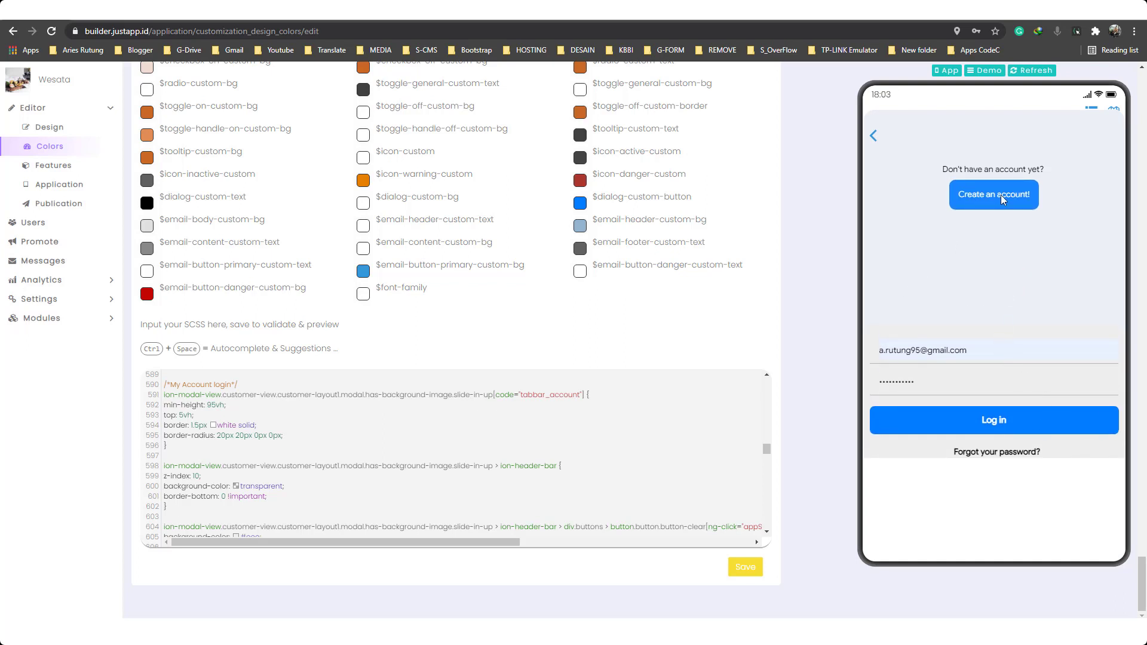
Step: Point out the login form's e-mail field, and open the account creation form alongside the "Myaccount - Signup" styles
drag(968, 352, 905, 350)
click(902, 301)
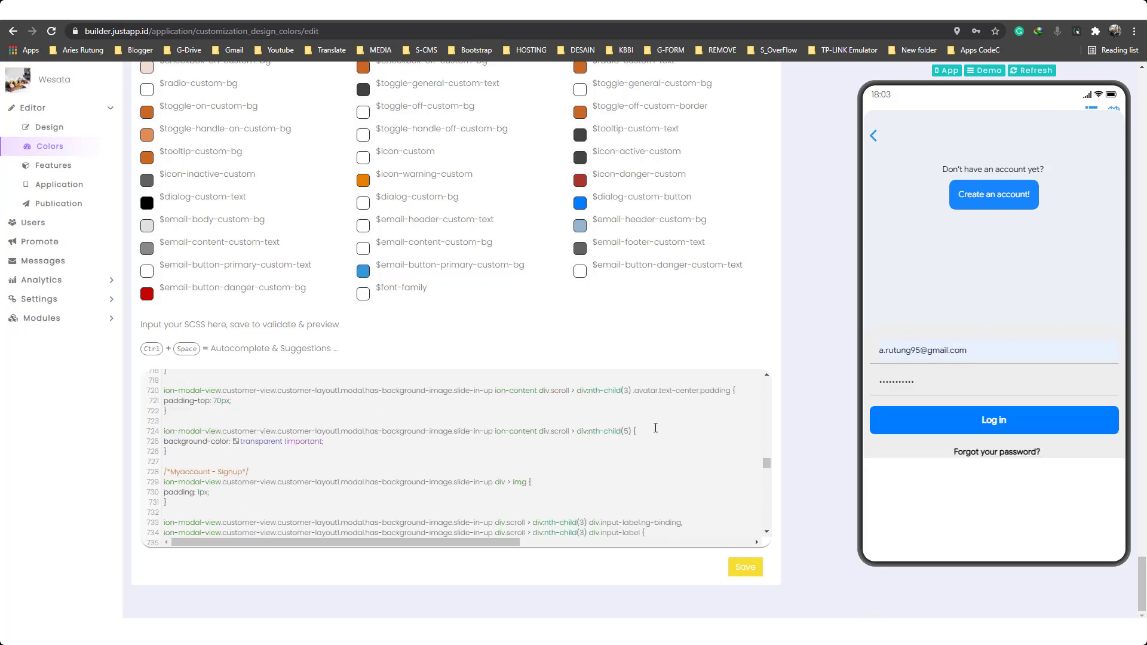
click(1002, 196)
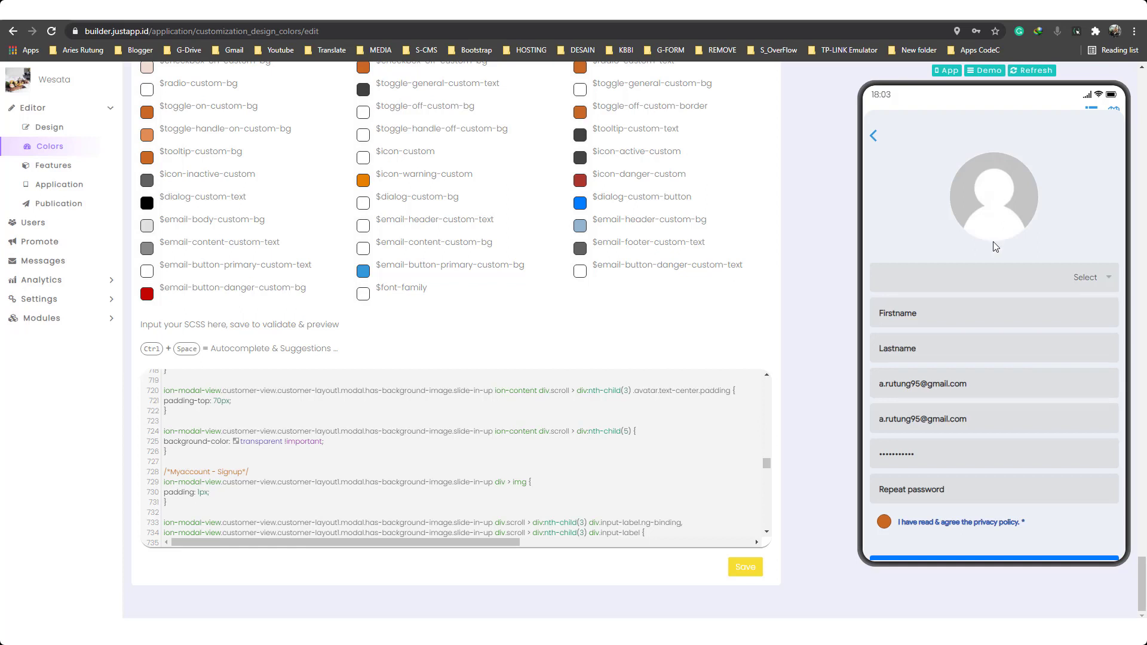
Step: View the rest of the sign-up form, and open the forgotten-password form alongside the "Forgot password" styles
scroll(937, 512, down, 1)
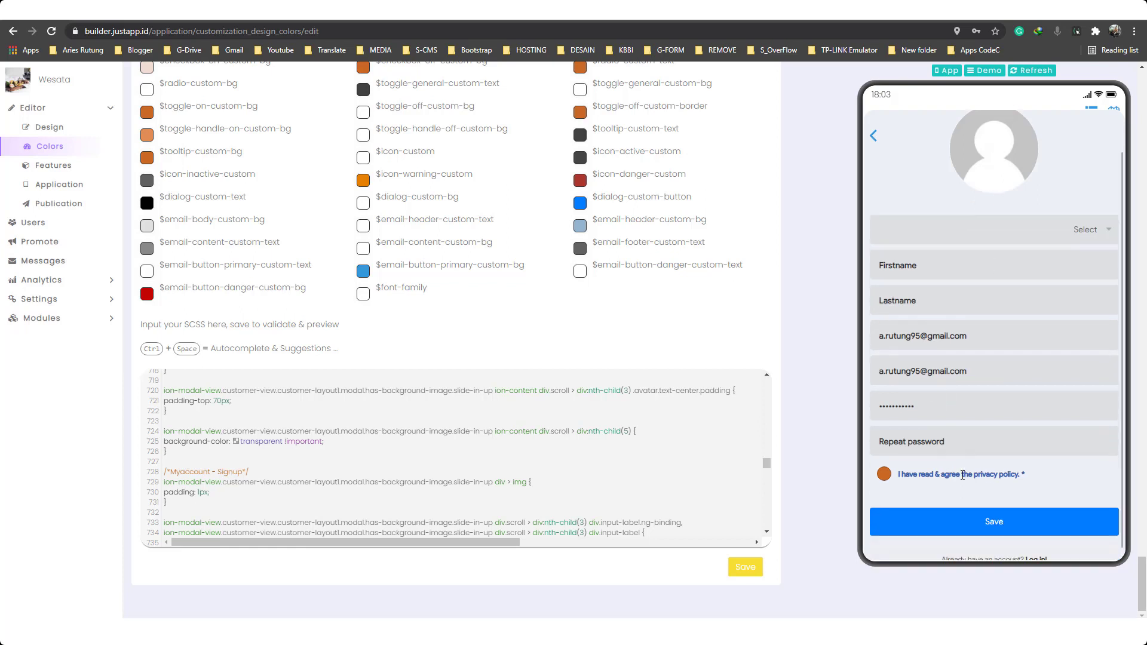
scroll(211, 480, down, 15)
scroll(211, 480, down, 1)
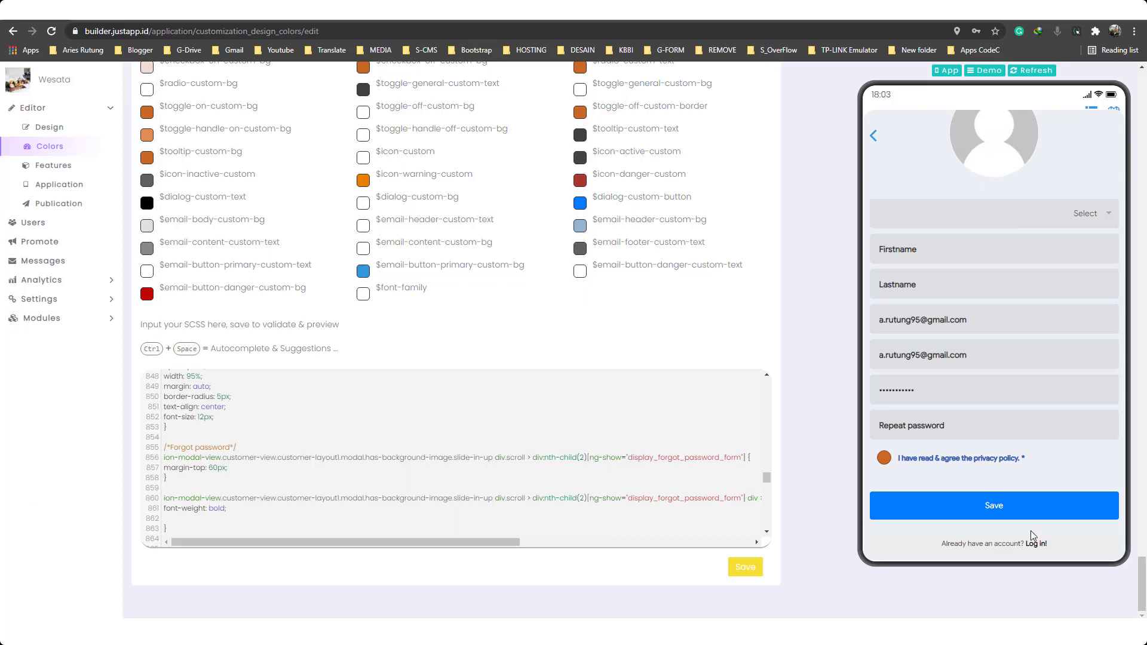
click(881, 146)
click(1102, 552)
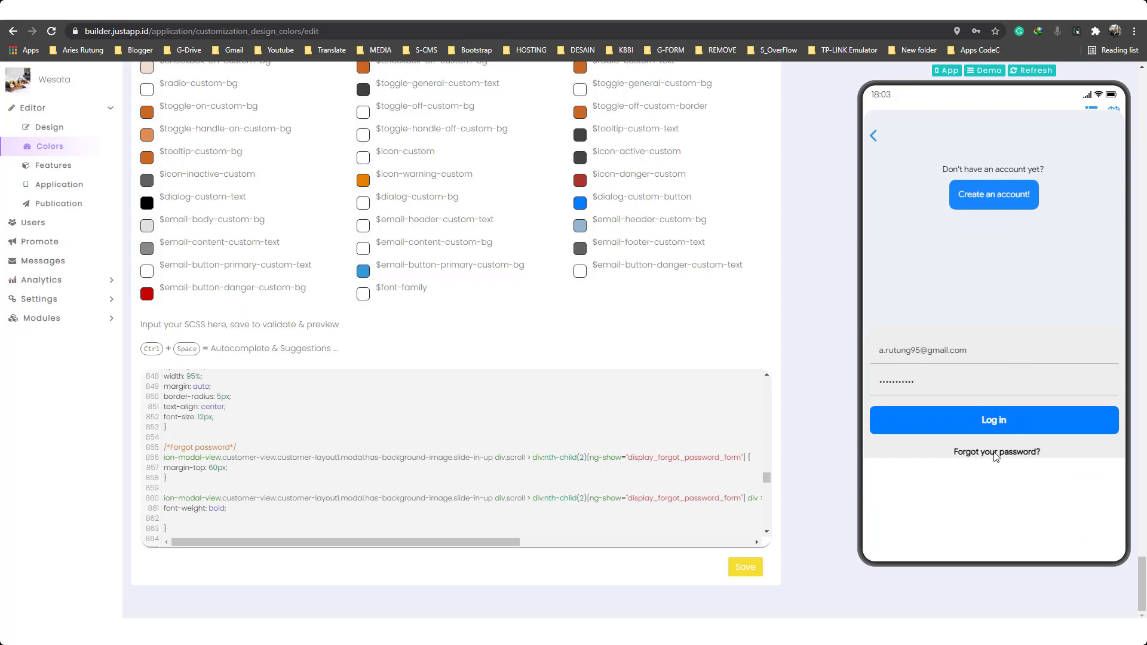
click(995, 453)
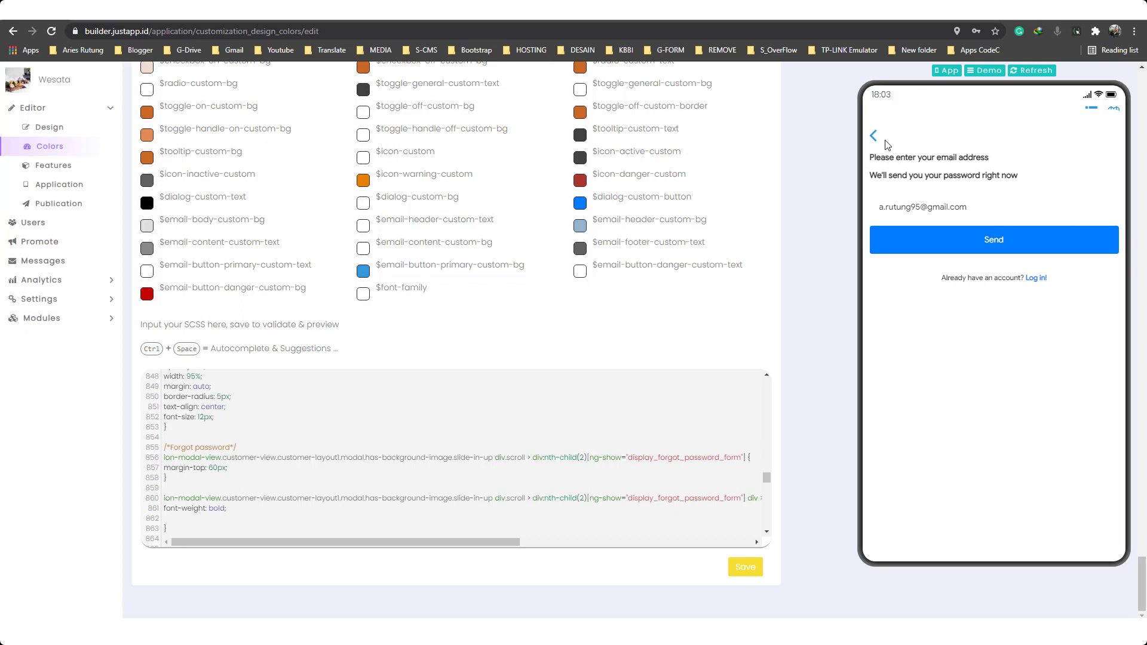
Step: Show the "Privacy policy" styles, and open the privacy policy page from the account creation form
click(460, 512)
scroll(459, 512, down, 6)
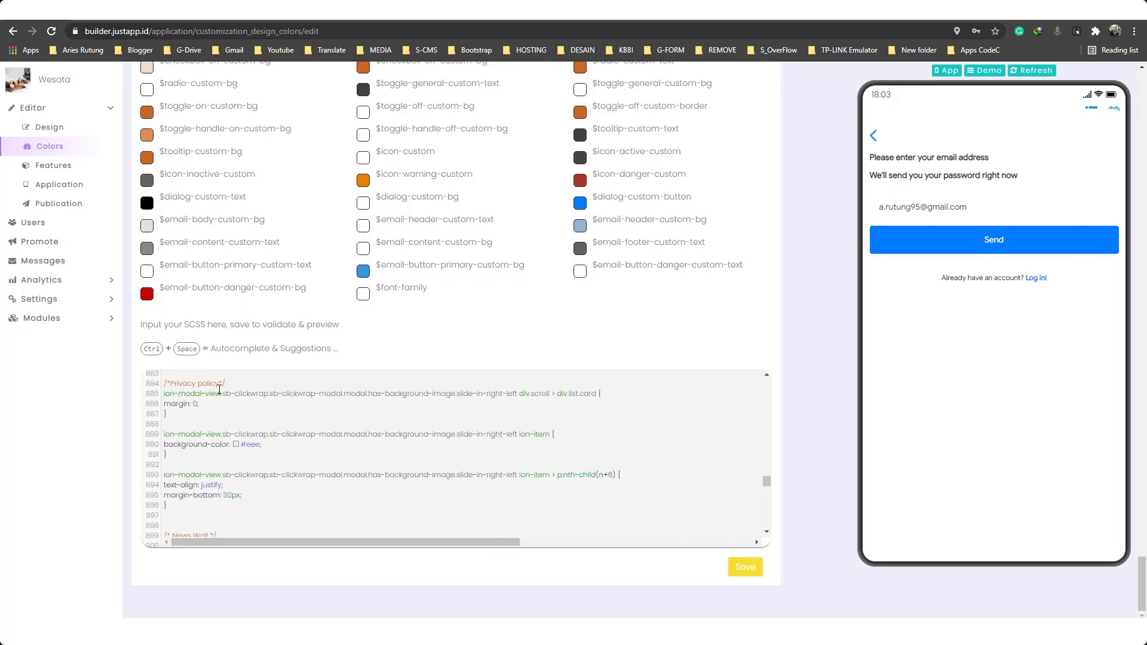
click(875, 136)
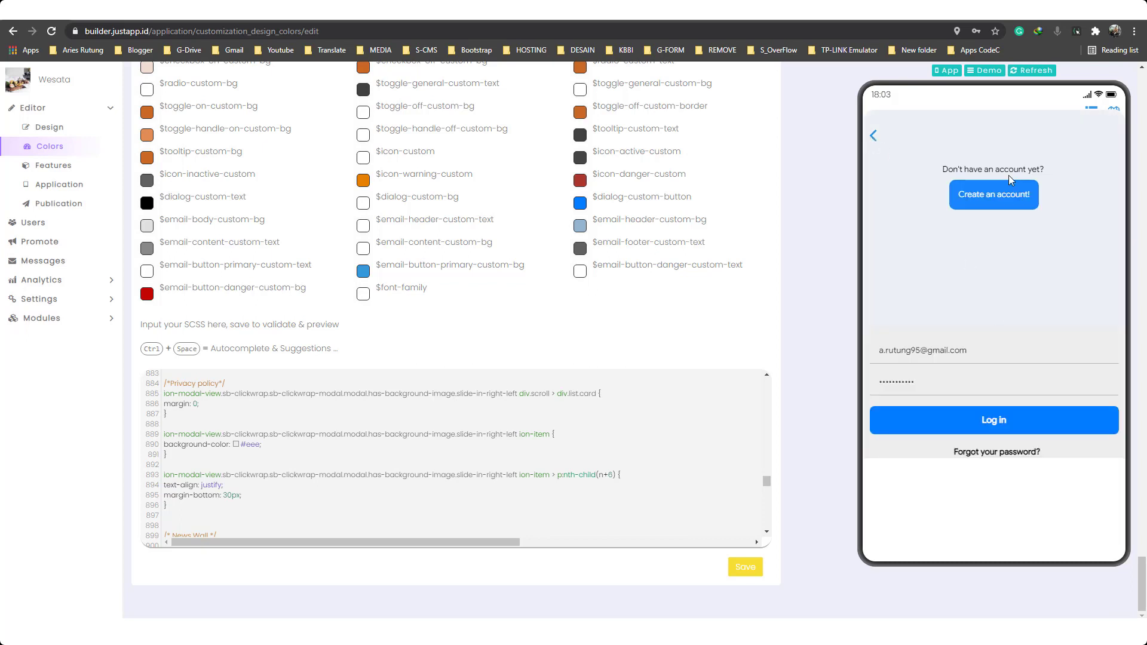
click(999, 199)
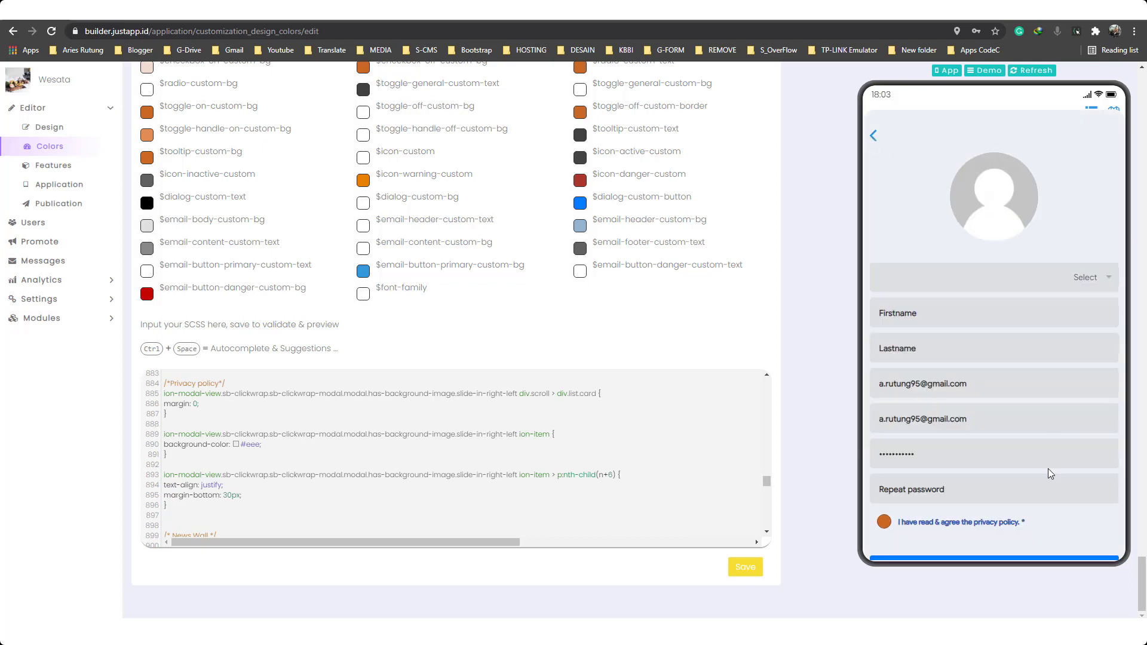
click(916, 525)
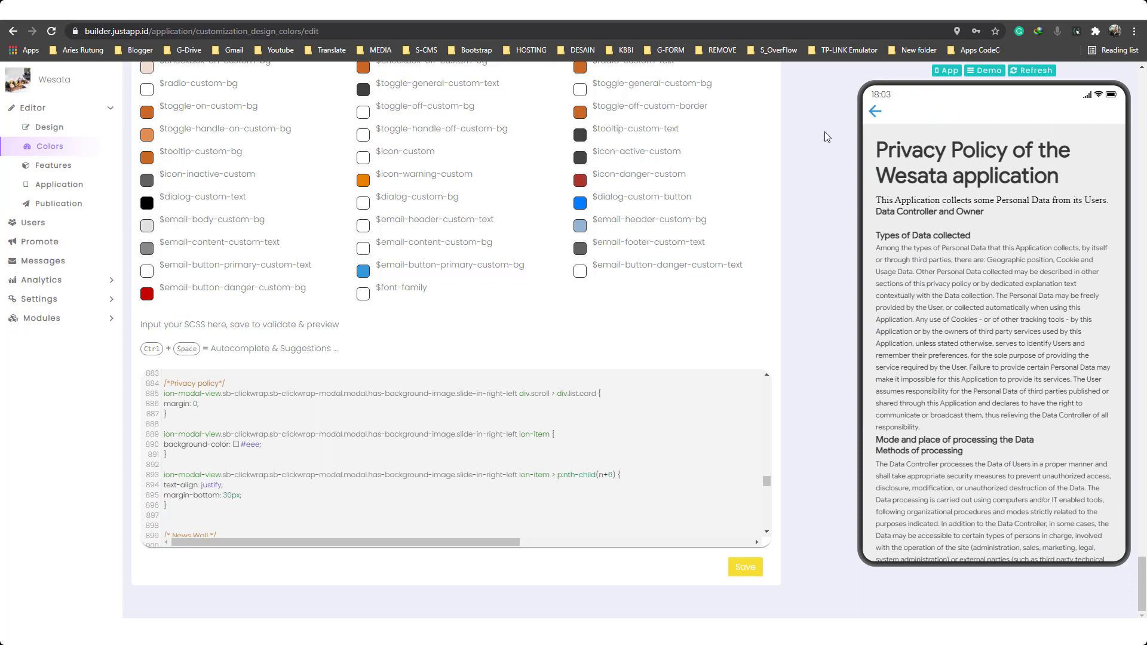
Step: Leave the privacy policy and sign-up form, and open the Berita news list alongside the "Newswall list" styles
click(874, 113)
scroll(368, 459, down, 2)
scroll(368, 459, down, 2)
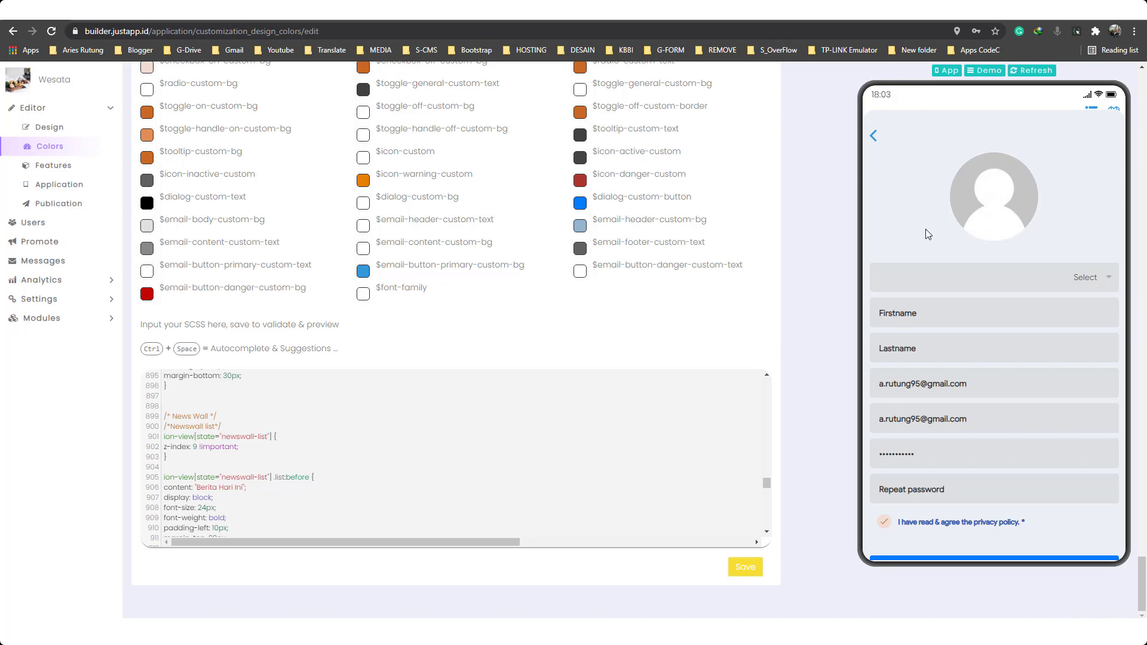
click(875, 137)
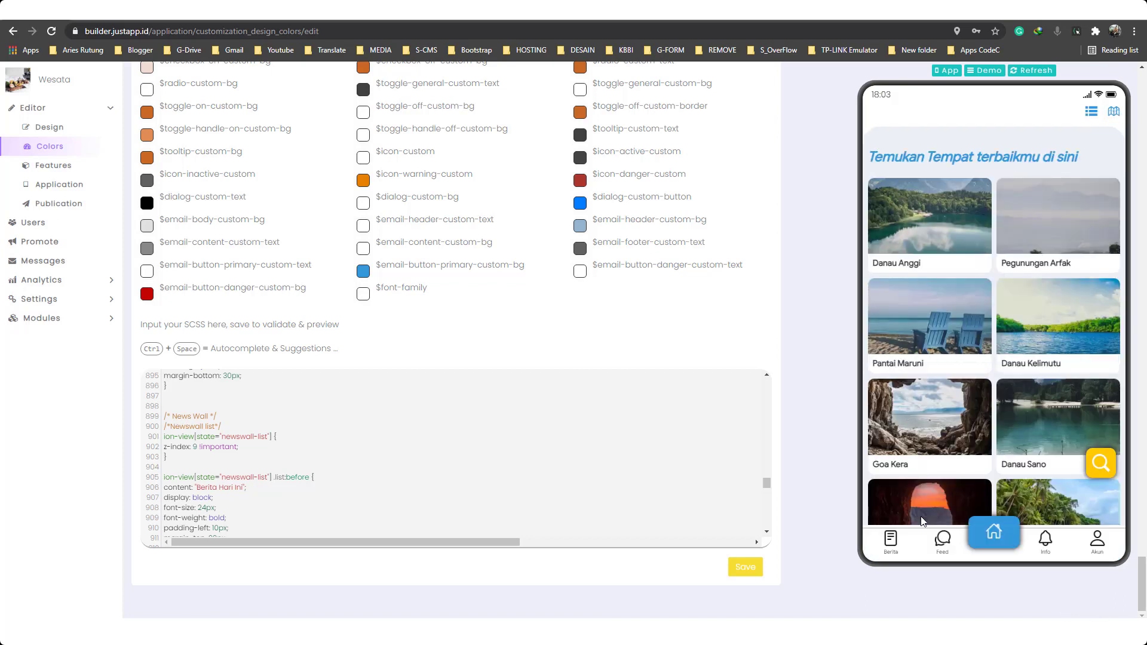
click(891, 557)
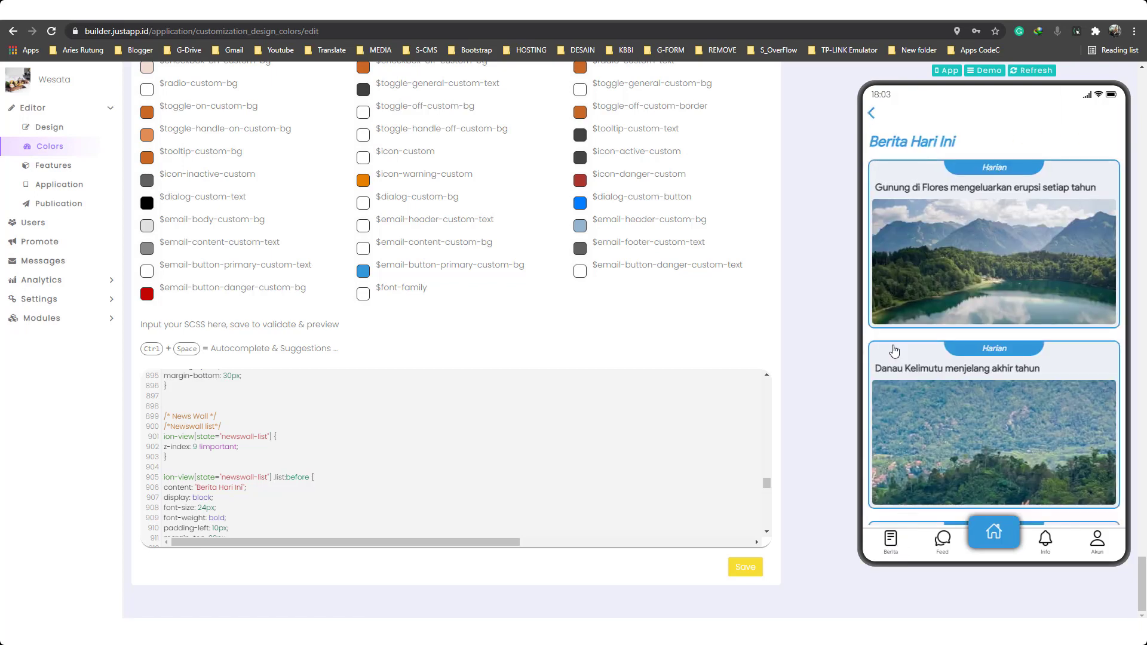
Step: Examine the "Gunung di Flores mengeluarkan erupsi setiap tahun" article from its title and photo through the text blocks to the comments
click(967, 251)
scroll(985, 331, down, 5)
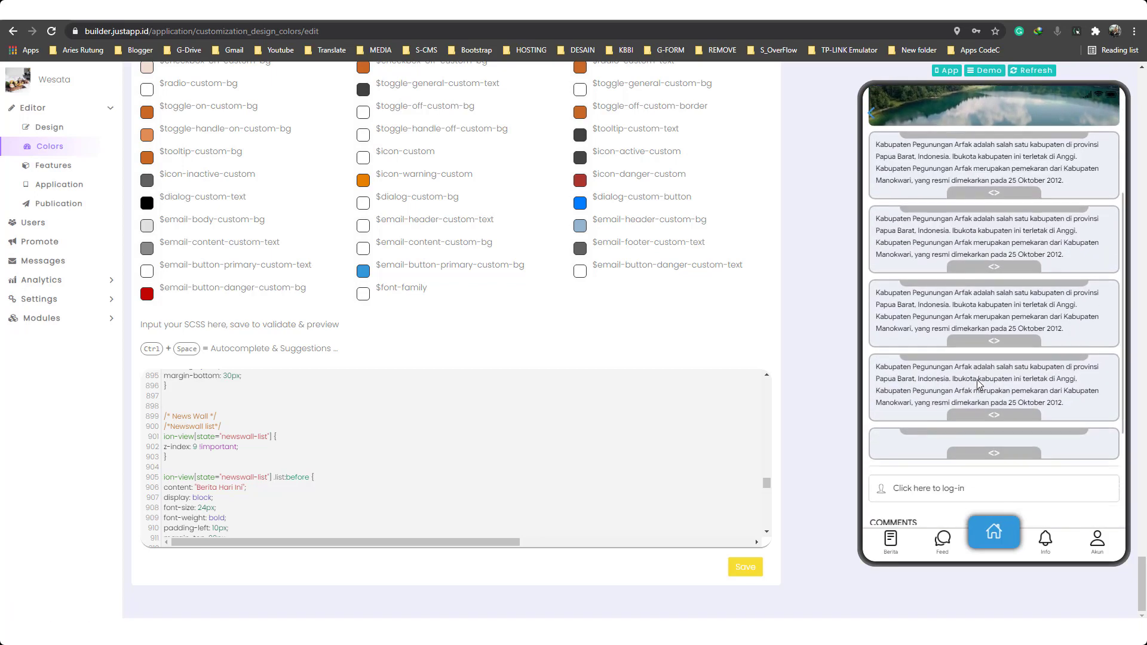
scroll(998, 330, up, 5)
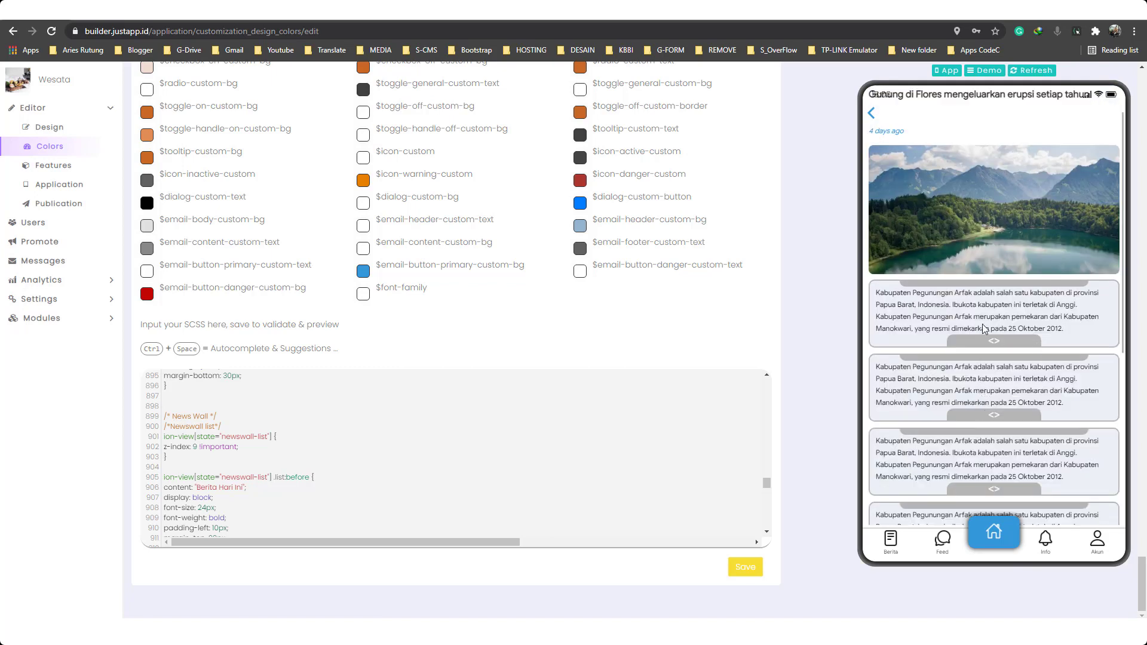
scroll(991, 335, up, 3)
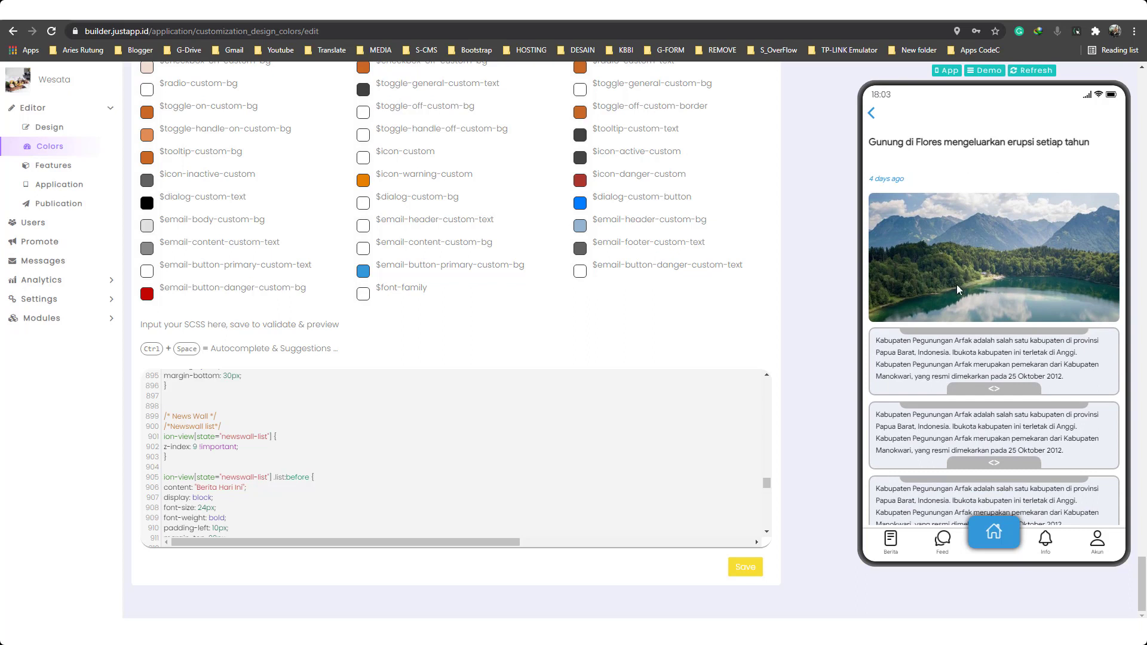
scroll(977, 368, down, 2)
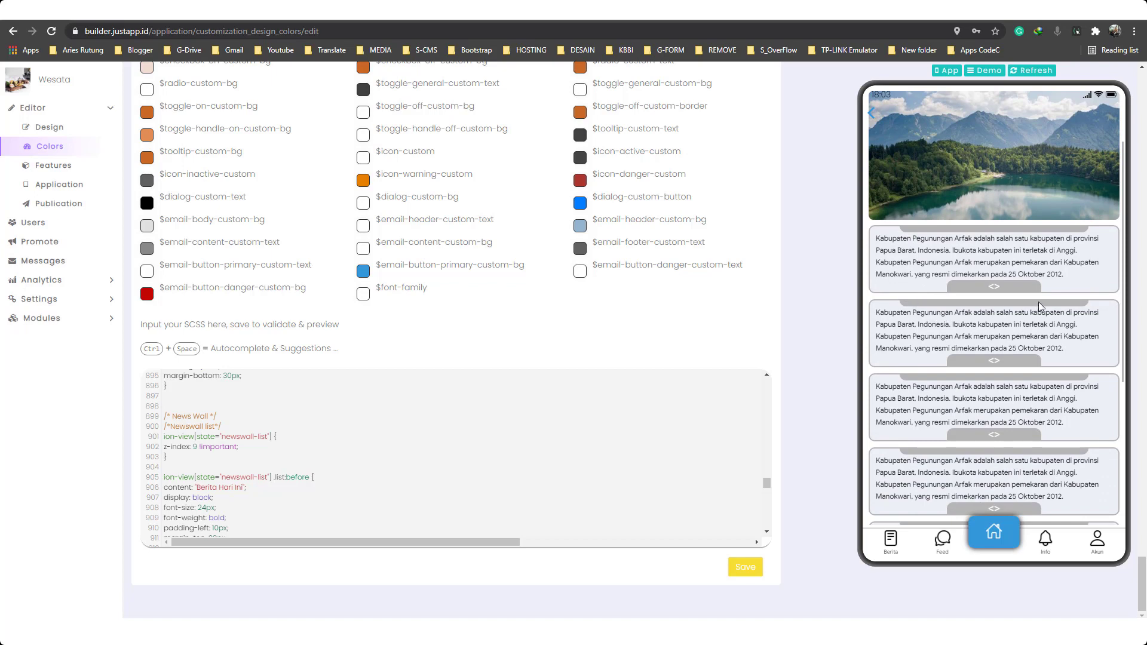
scroll(976, 362, down, 2)
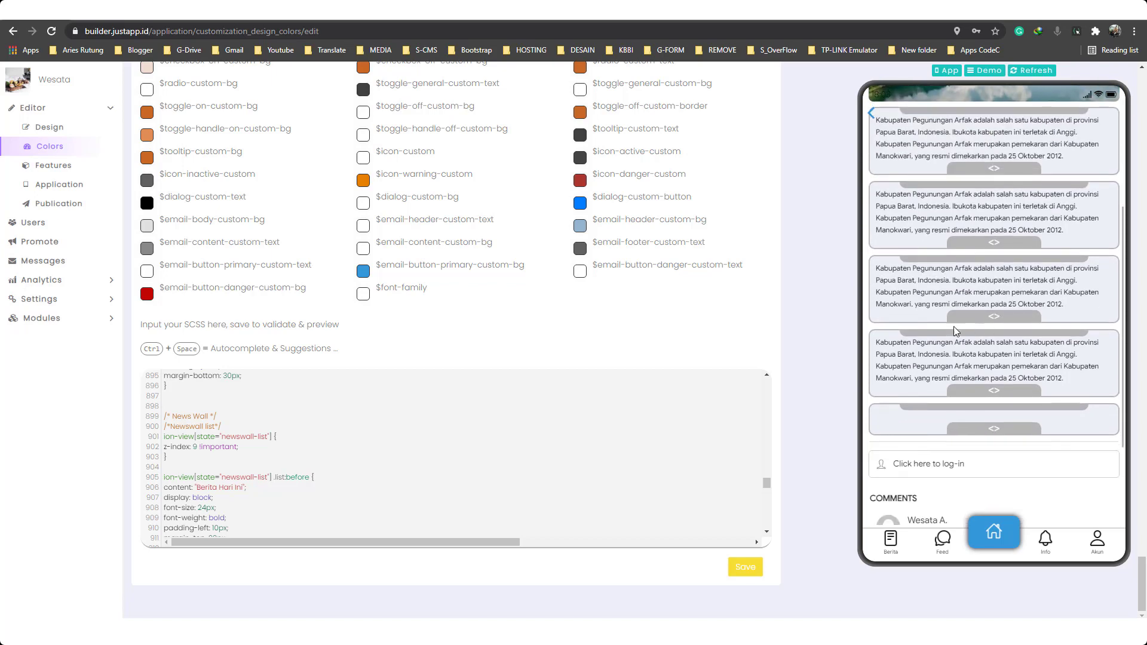
scroll(980, 323, up, 4)
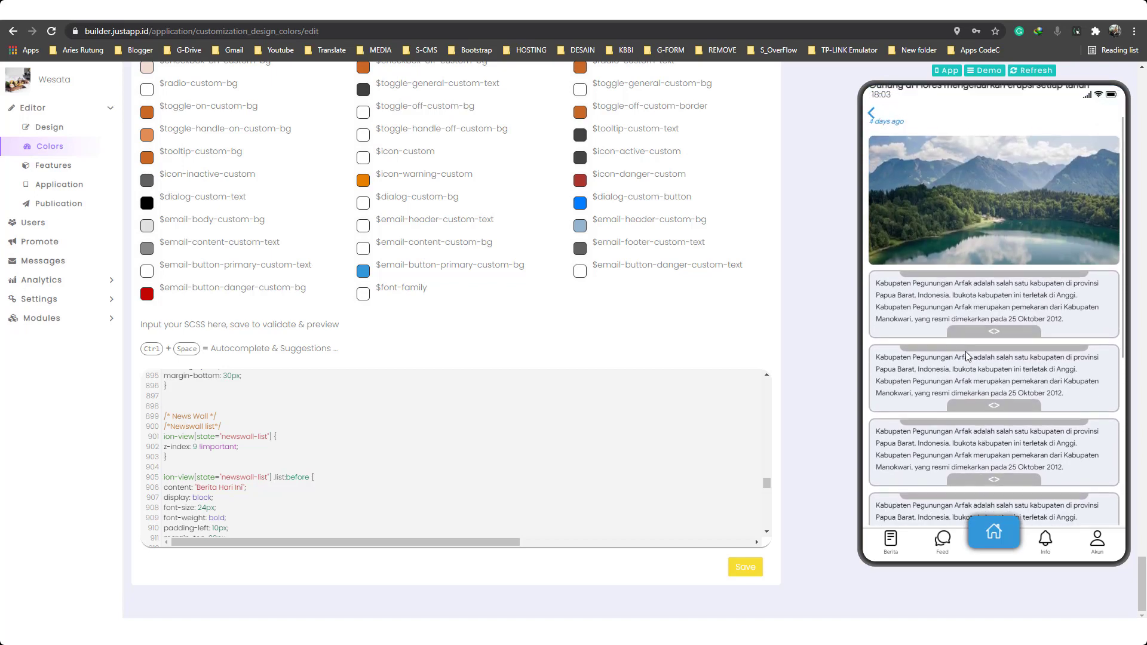
scroll(952, 345, down, 1)
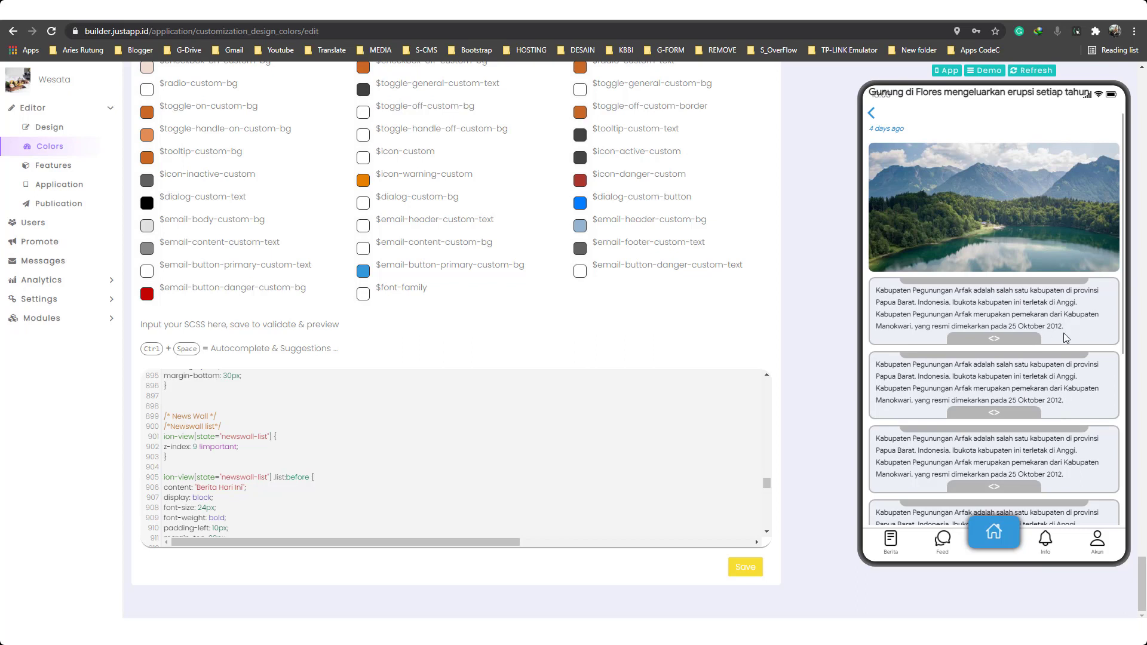
scroll(984, 403, up, 1)
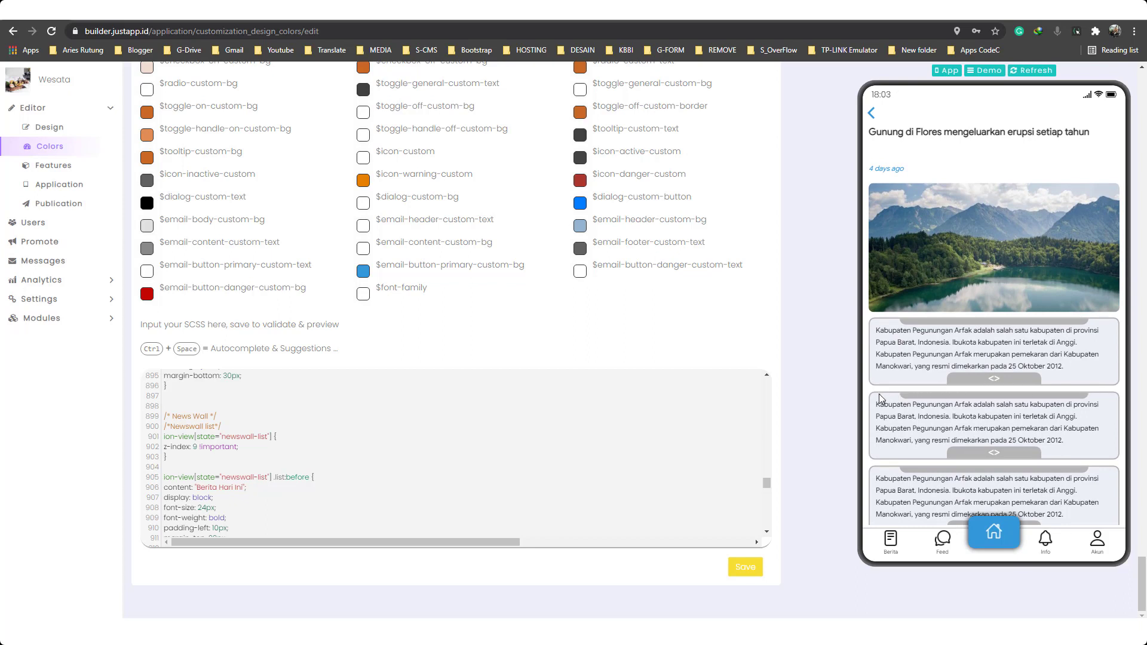
scroll(1001, 428, down, 2)
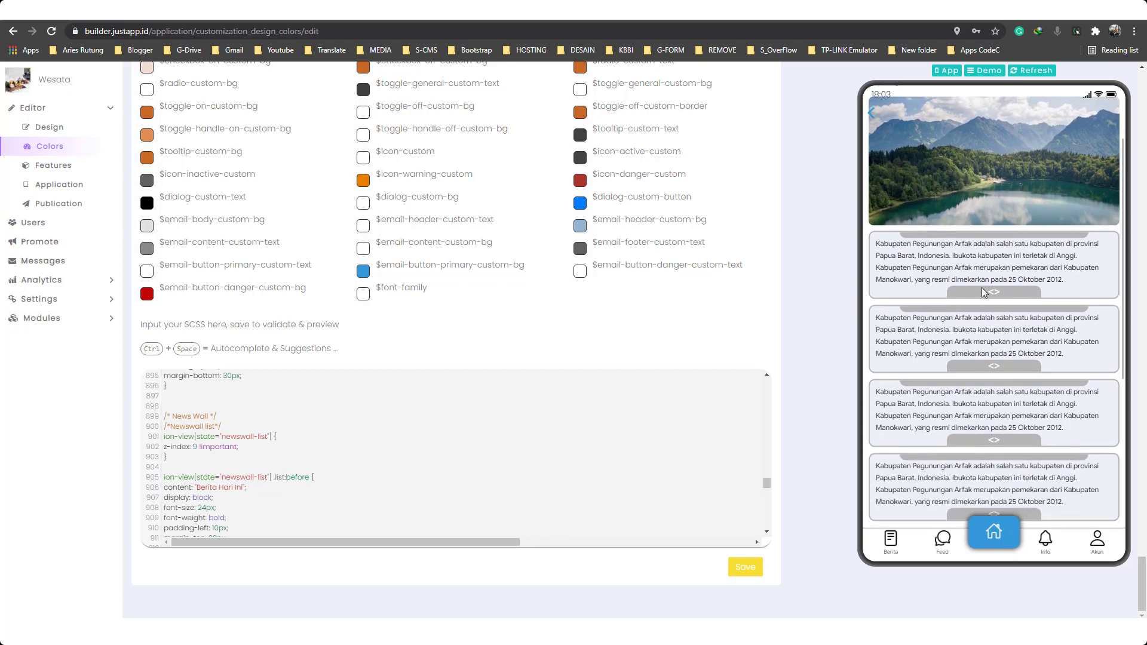
drag(1021, 452, 1015, 326)
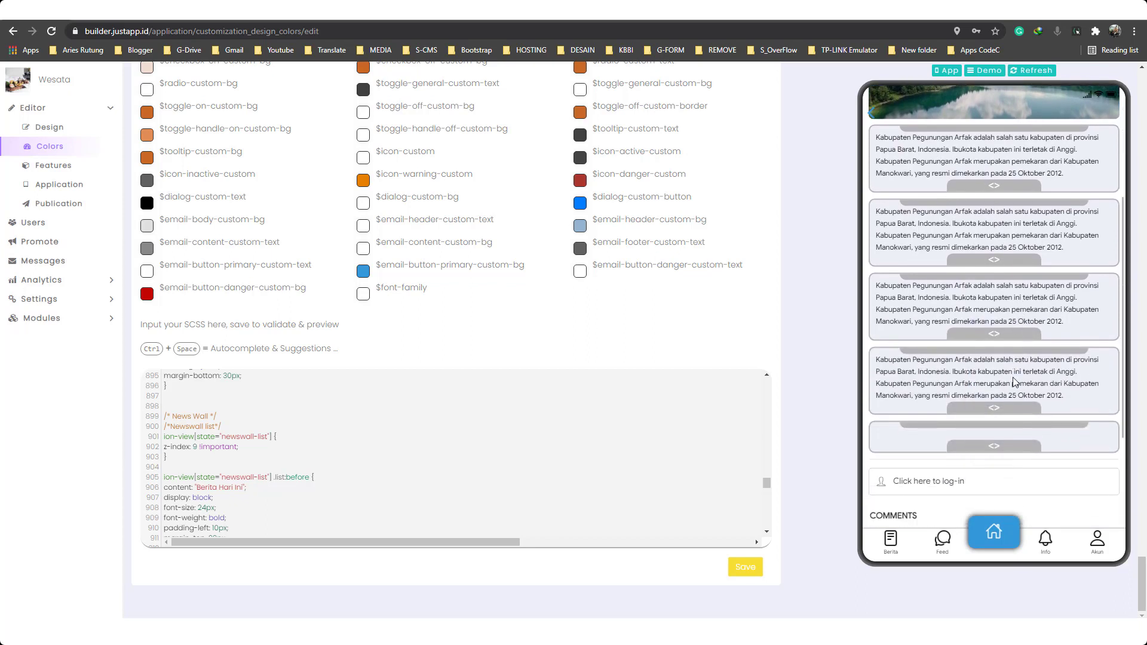
drag(1013, 378, 1005, 454)
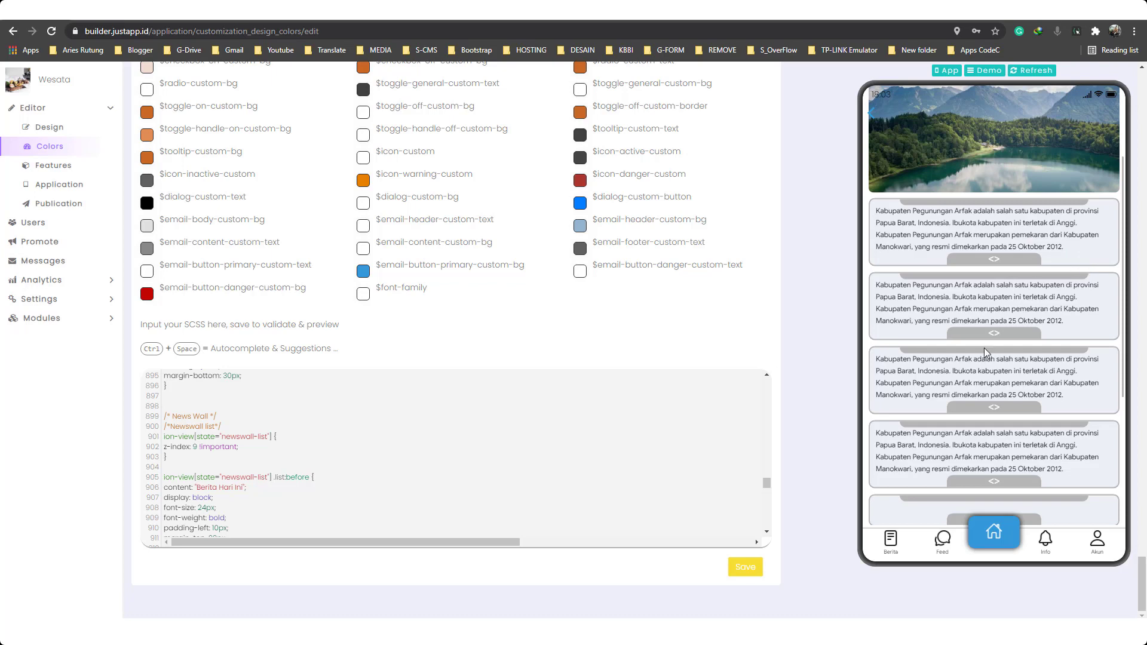
drag(984, 347, 959, 243)
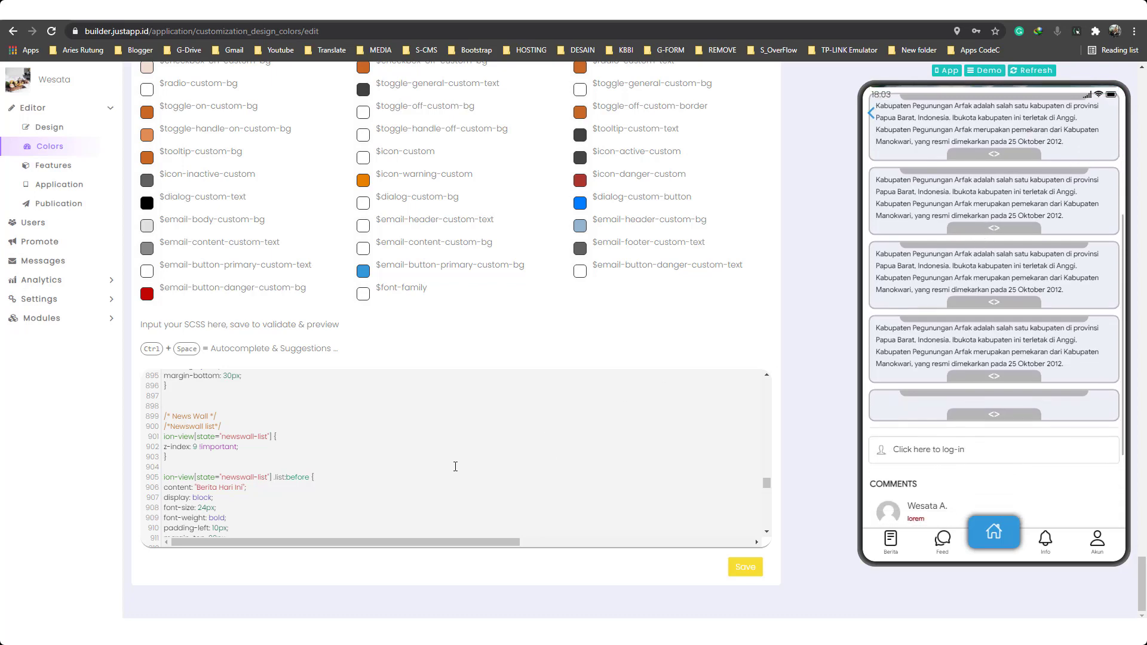
drag(994, 341, 986, 439)
Step: Return to the news list, point out the "Berita Hari Ini" heading text in the SCSS, and review the remaining newswall-list rules
click(871, 113)
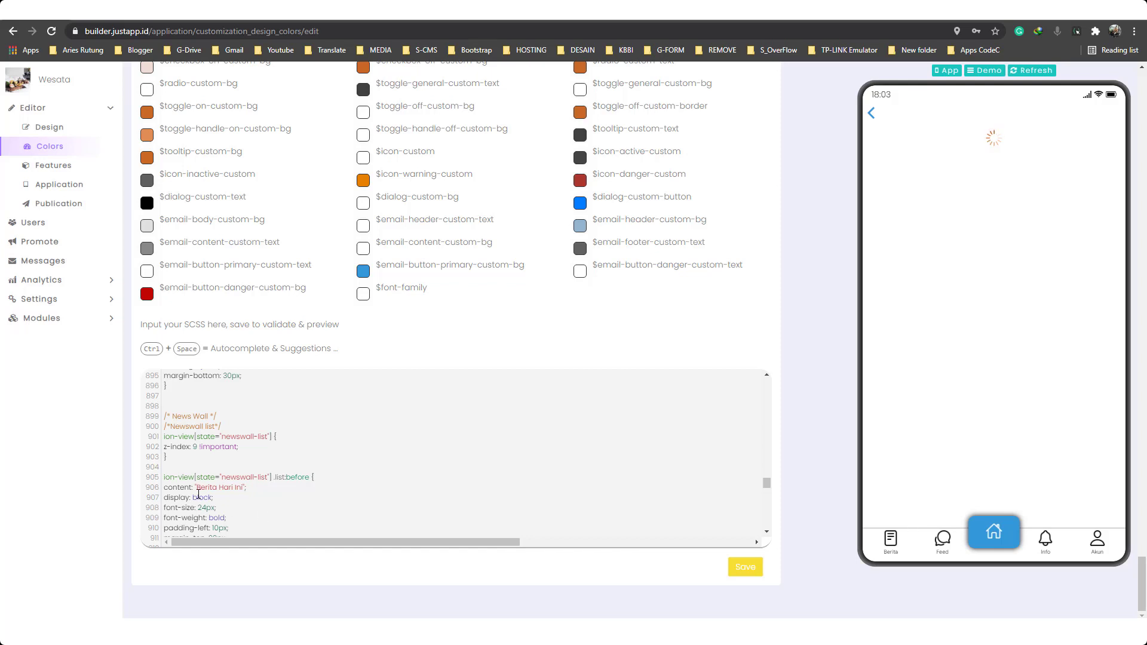
drag(197, 488, 242, 490)
click(427, 466)
scroll(421, 464, down, 1)
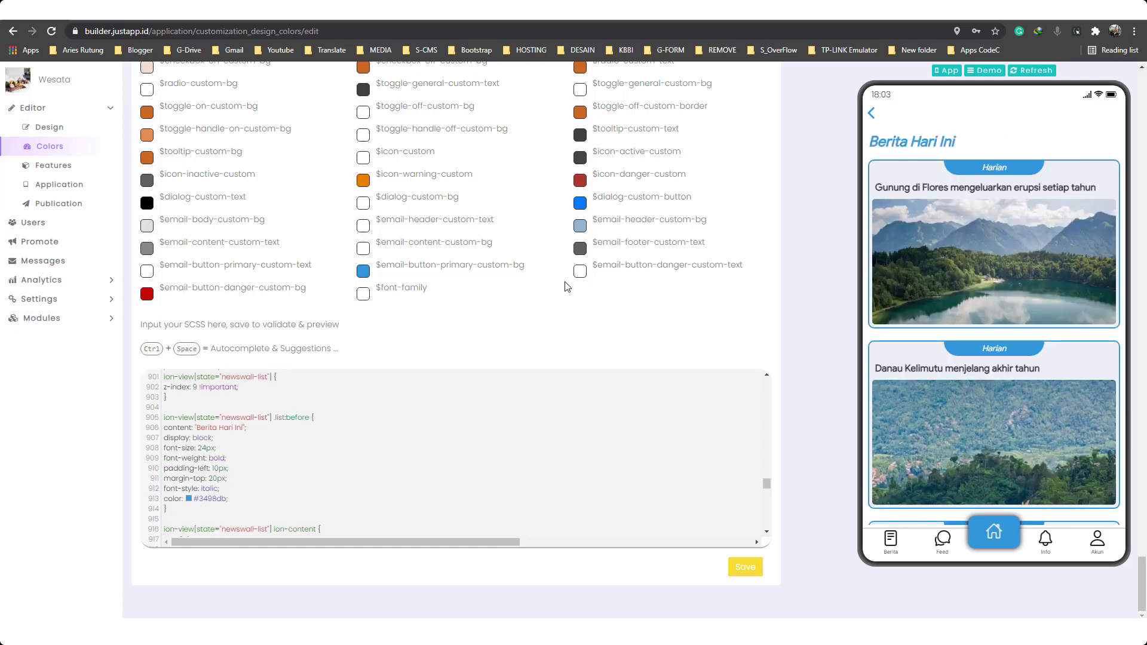
scroll(500, 419, down, 10)
scroll(500, 420, down, 5)
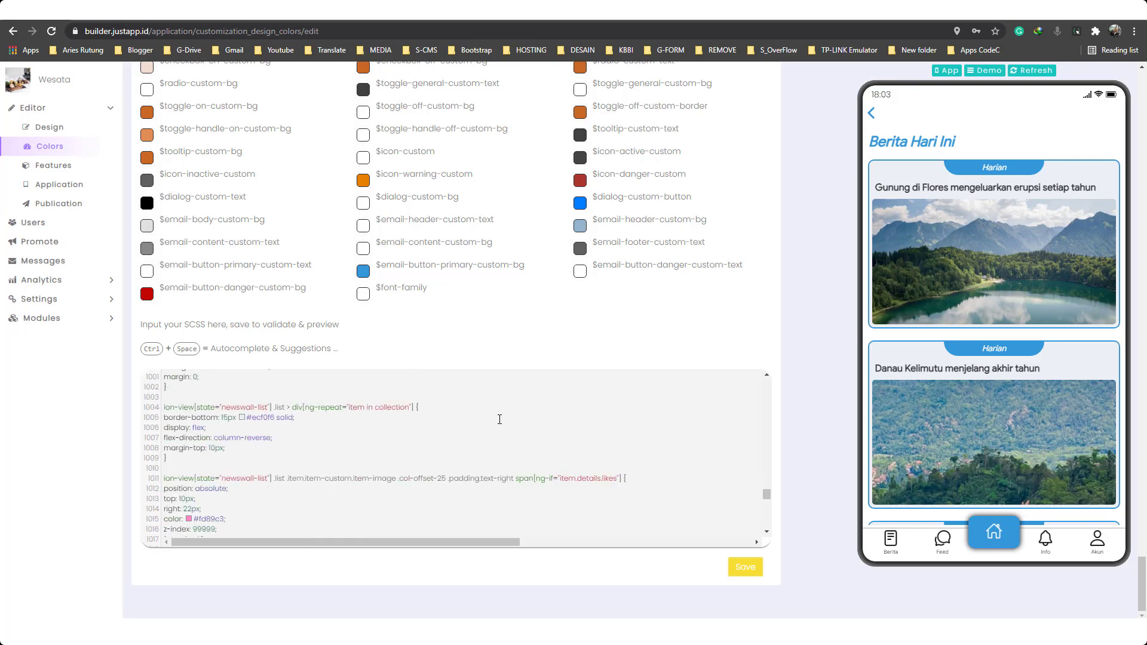
Step: Show the "Newswall view" styles alongside the Gunung di Flores article, and open the article's comment form
scroll(499, 419, down, 8)
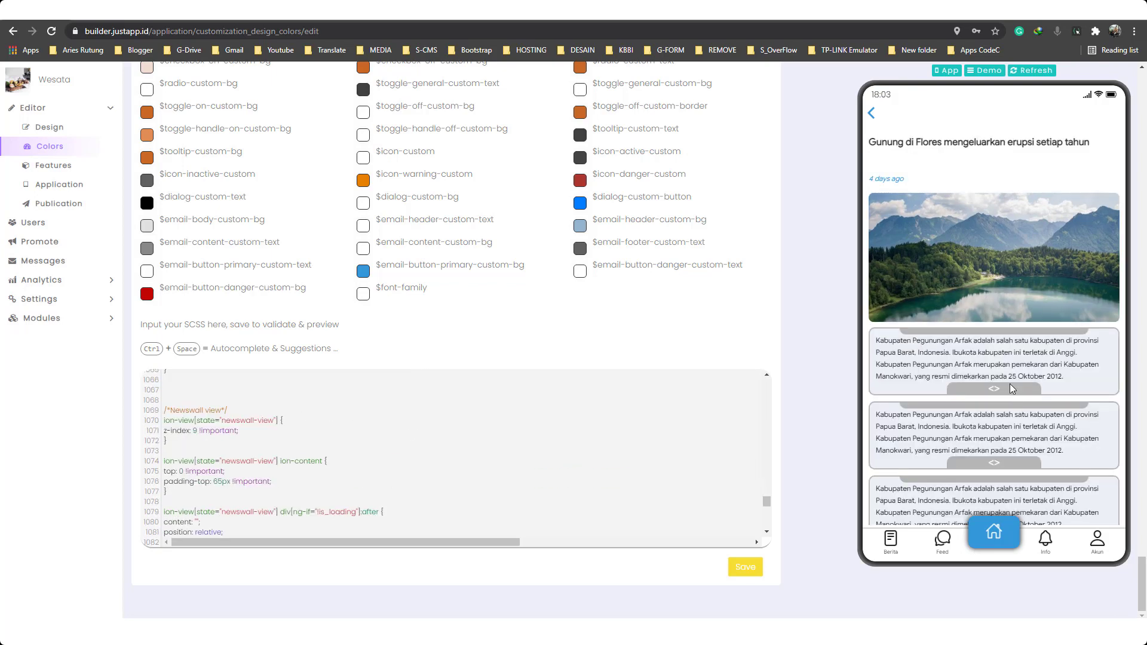
scroll(1004, 316, down, 5)
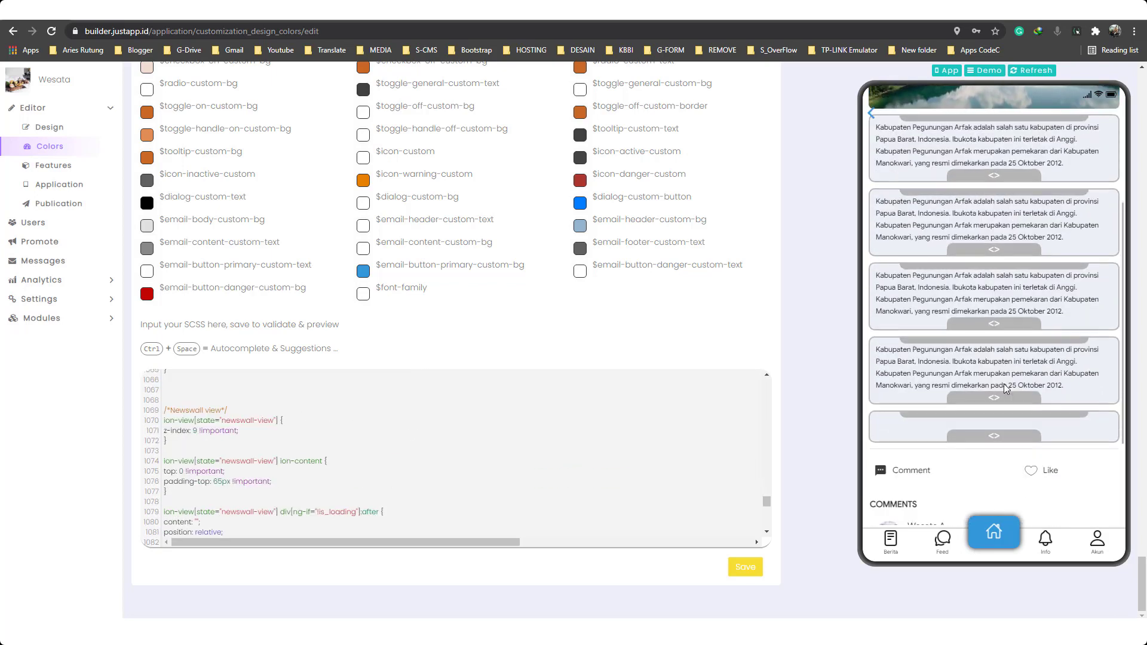
click(905, 372)
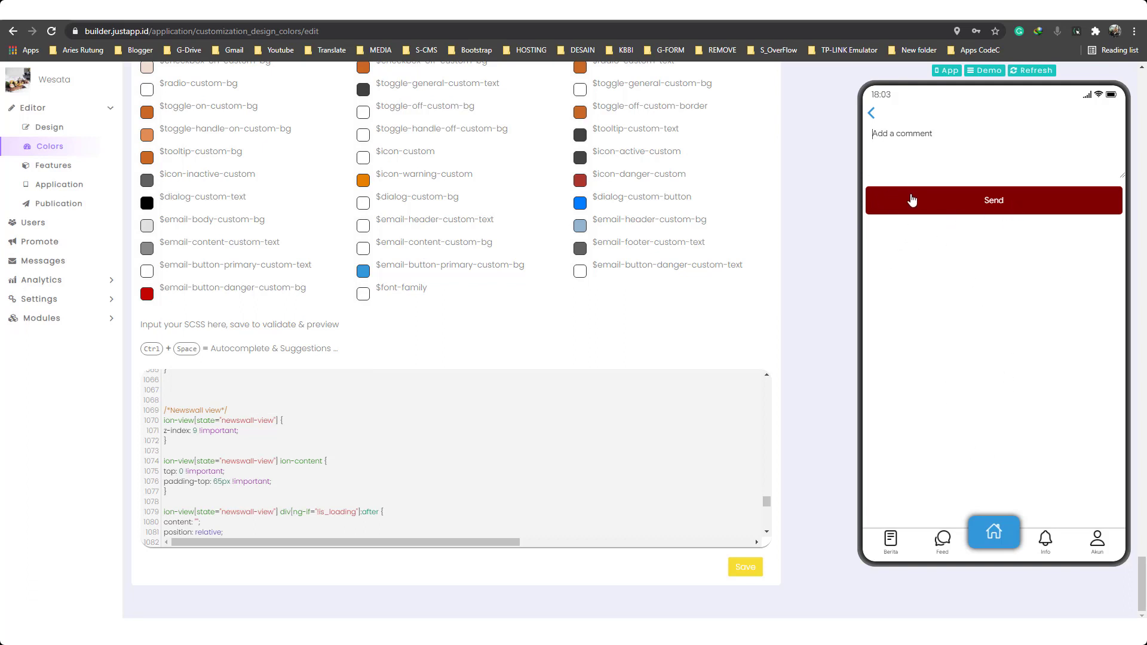
Step: Open the browser's developer tools and inspect the Send button of the comment form
right_click(838, 169)
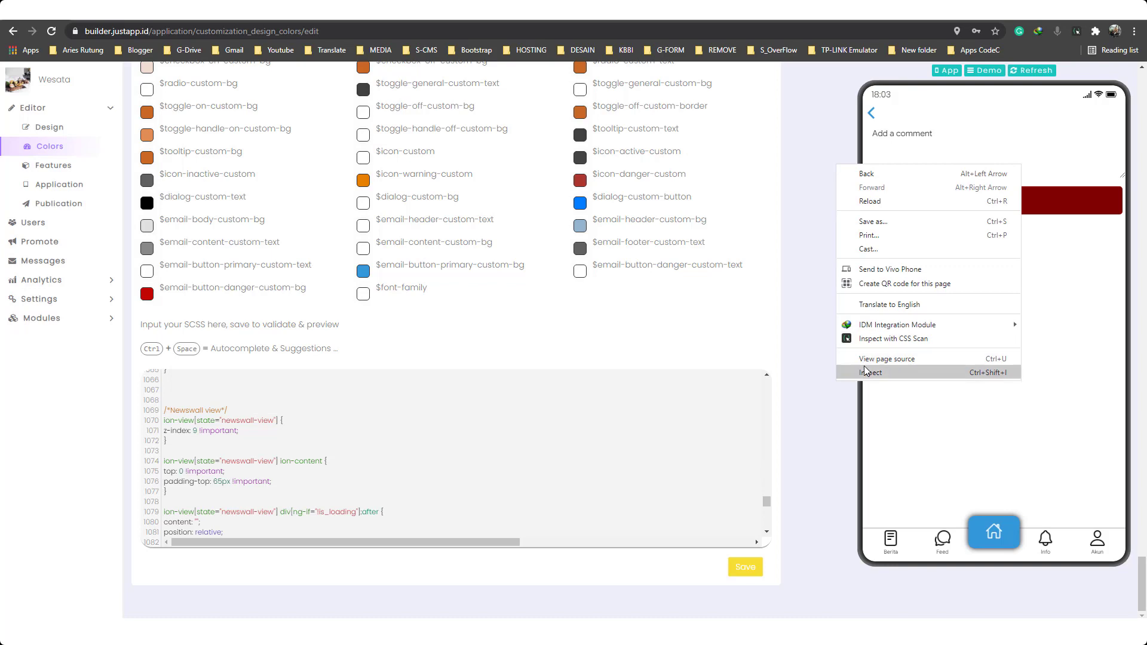
click(867, 370)
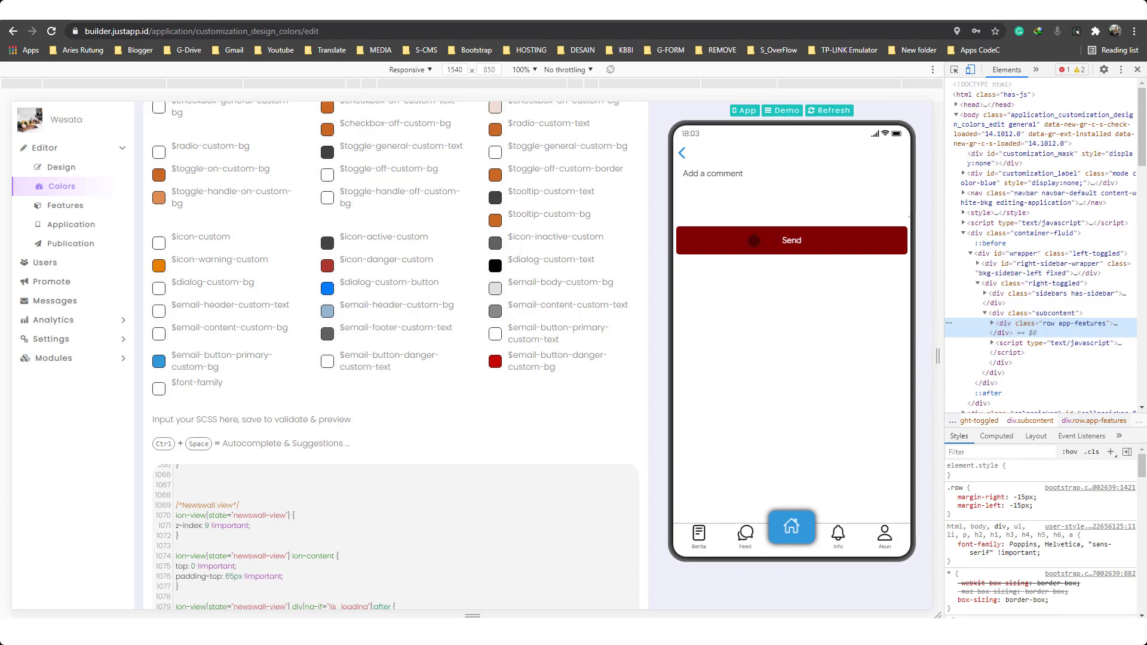
right_click(752, 239)
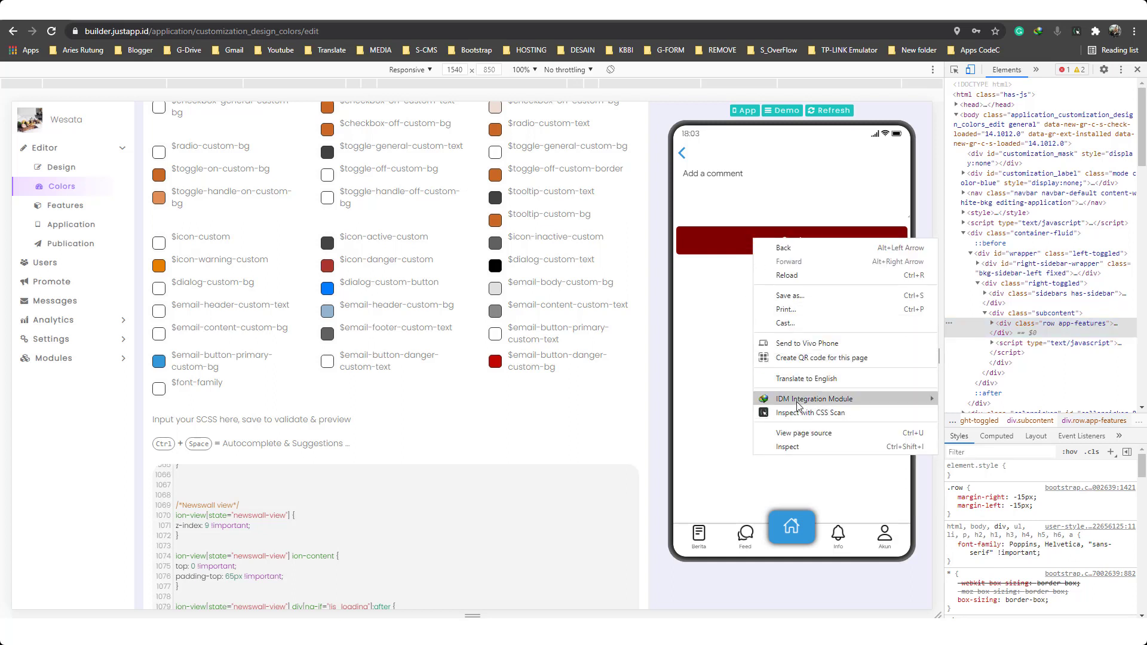
click(800, 447)
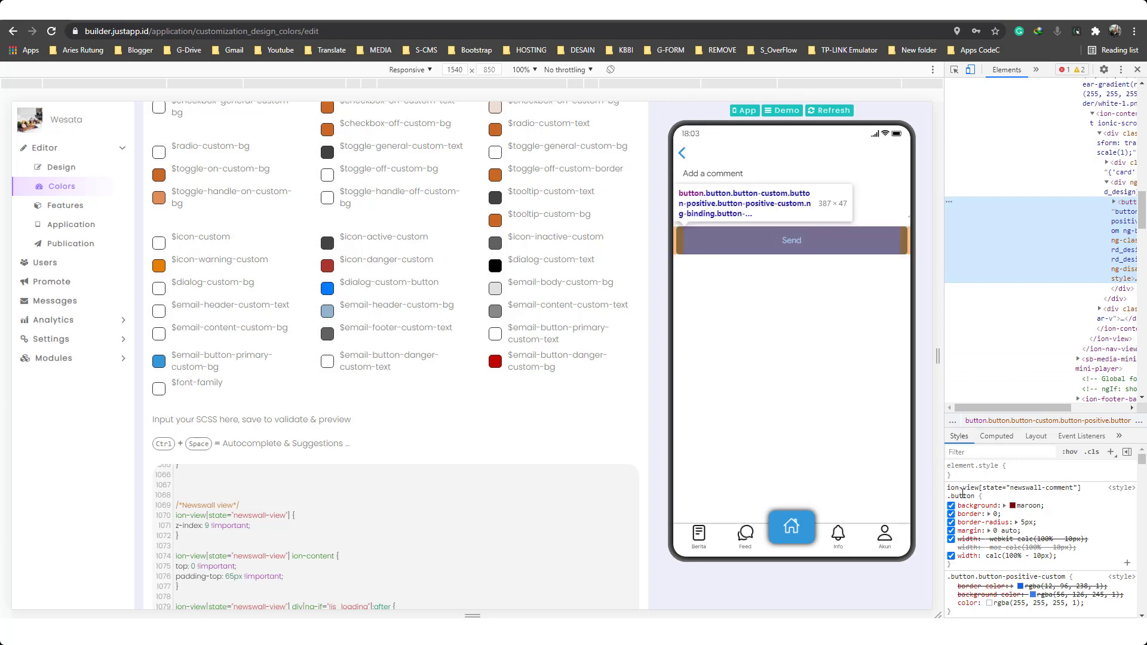
Step: Preview the Send button's background as #3498db in the newswall-comment .button rule by sampling the home button's blue
click(963, 493)
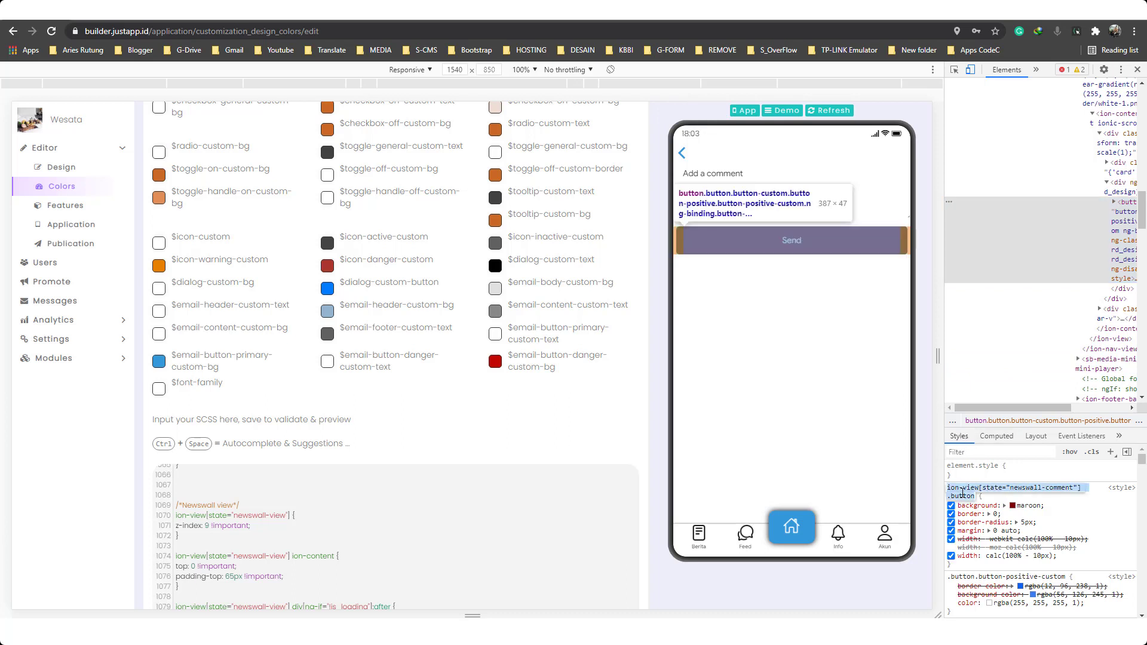
click(1012, 506)
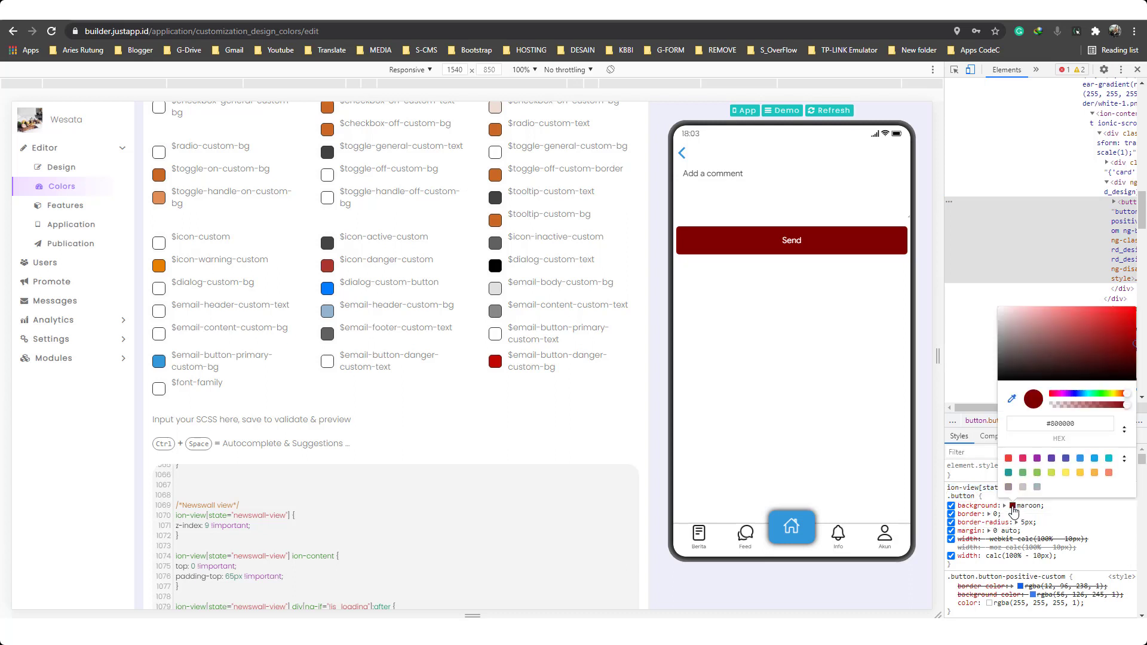
click(805, 527)
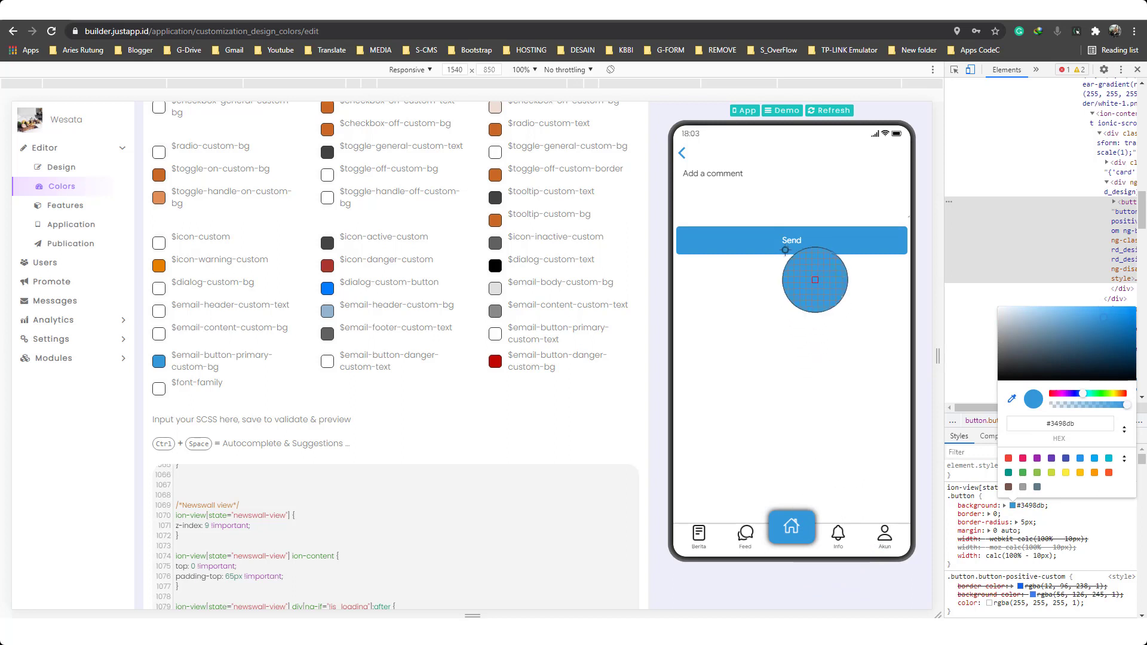
click(1031, 504)
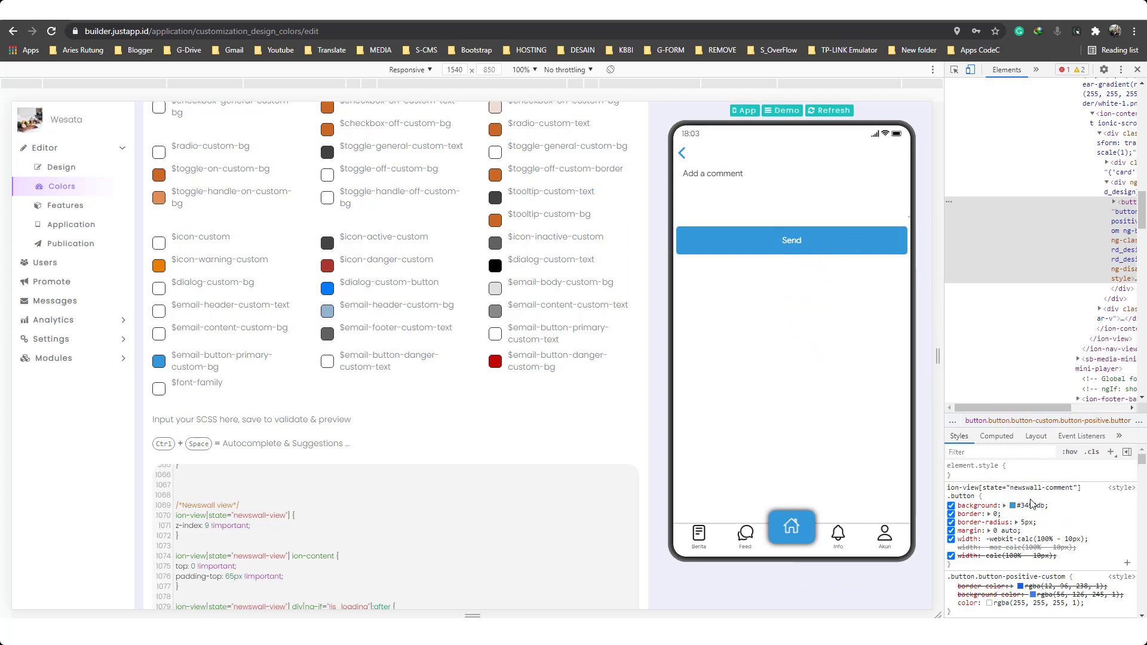
Step: Copy the ion-view[state="newswall-comment"] .button selector, switch to Visual Studio Code, and find its rule in css_aplikasi_wesata.css
click(963, 495)
key(ctrl+c)
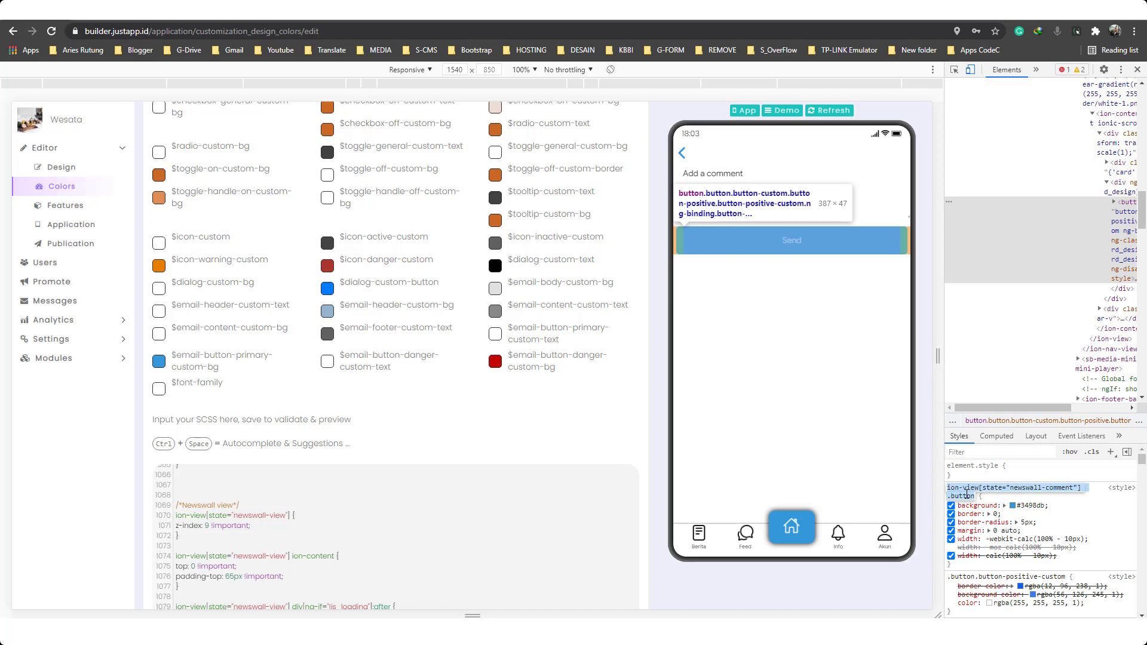
key(alt+Tab)
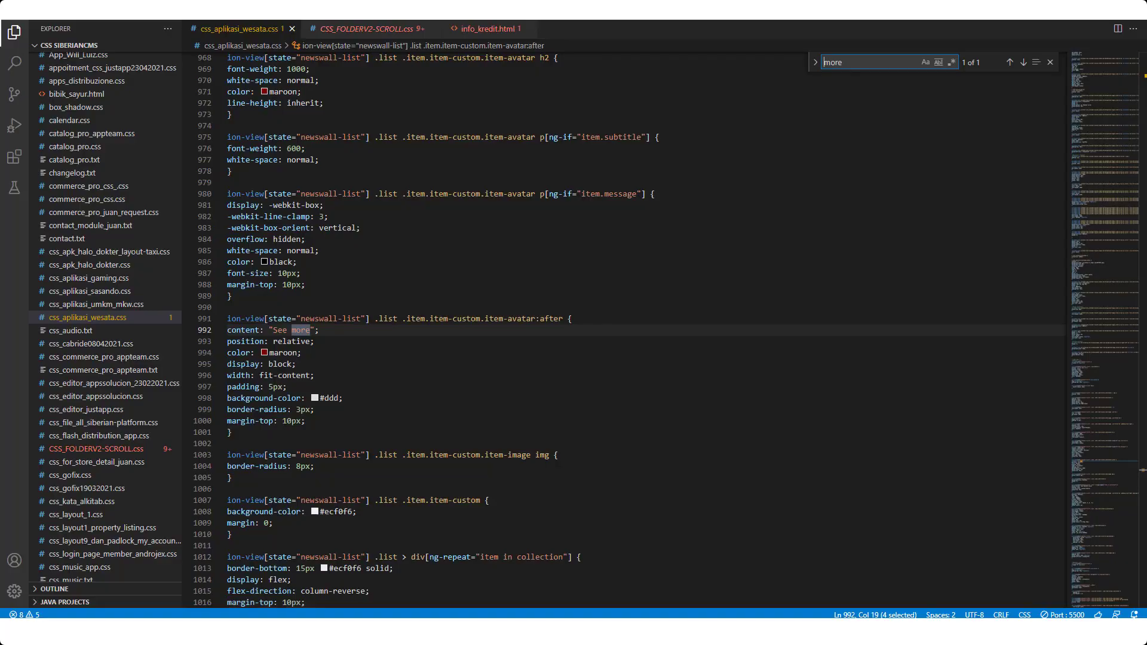
click(466, 274)
scroll(476, 381, down, 1)
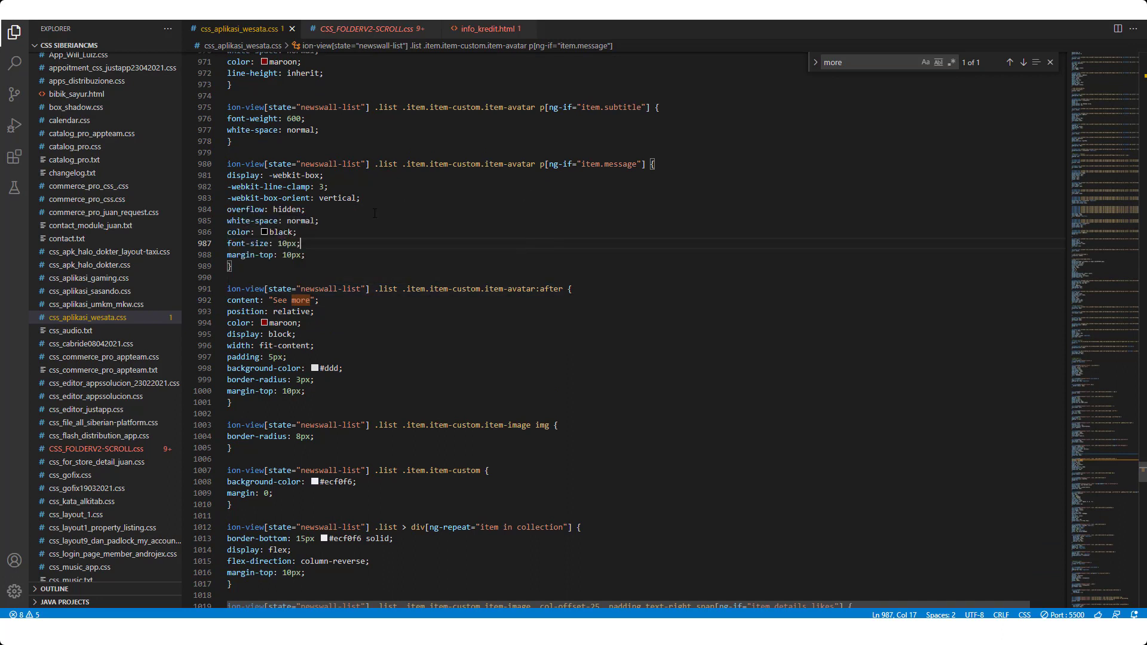
key(ctrl+f)
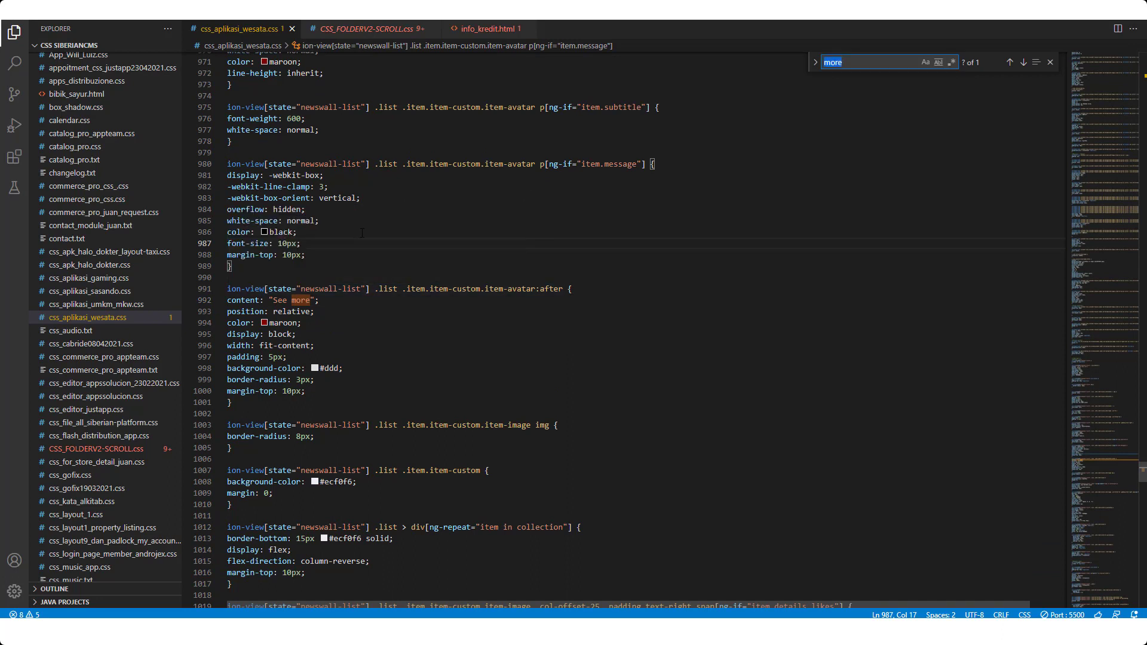
key(ctrl+v)
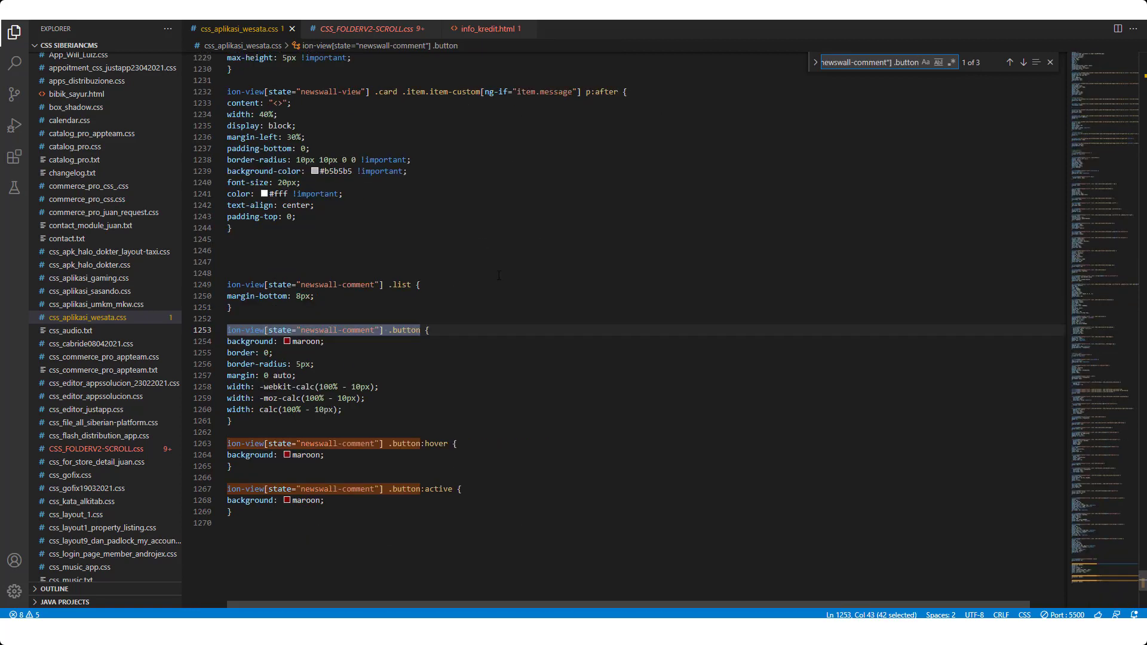
key(Return)
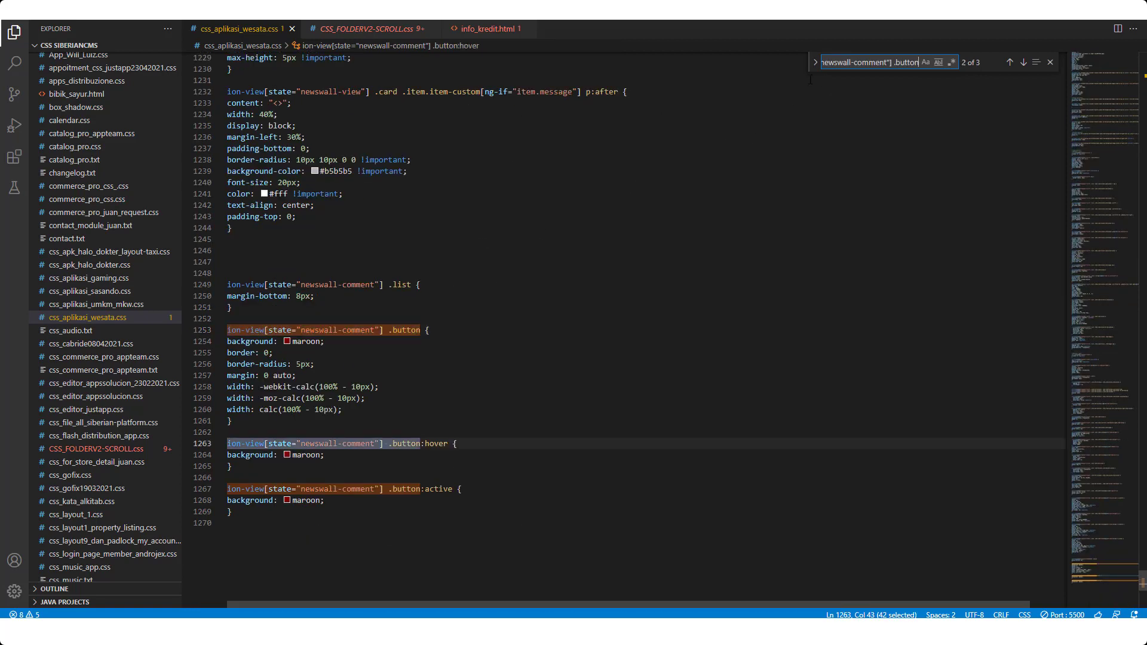
key(Return)
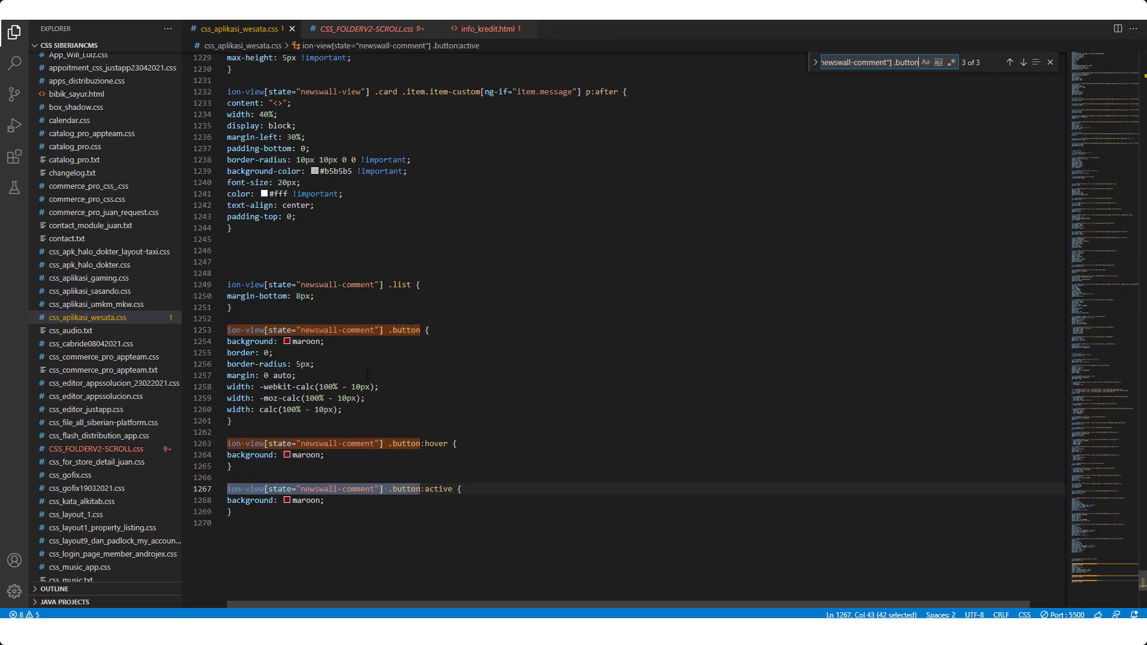
click(267, 330)
mouse_move(306, 345)
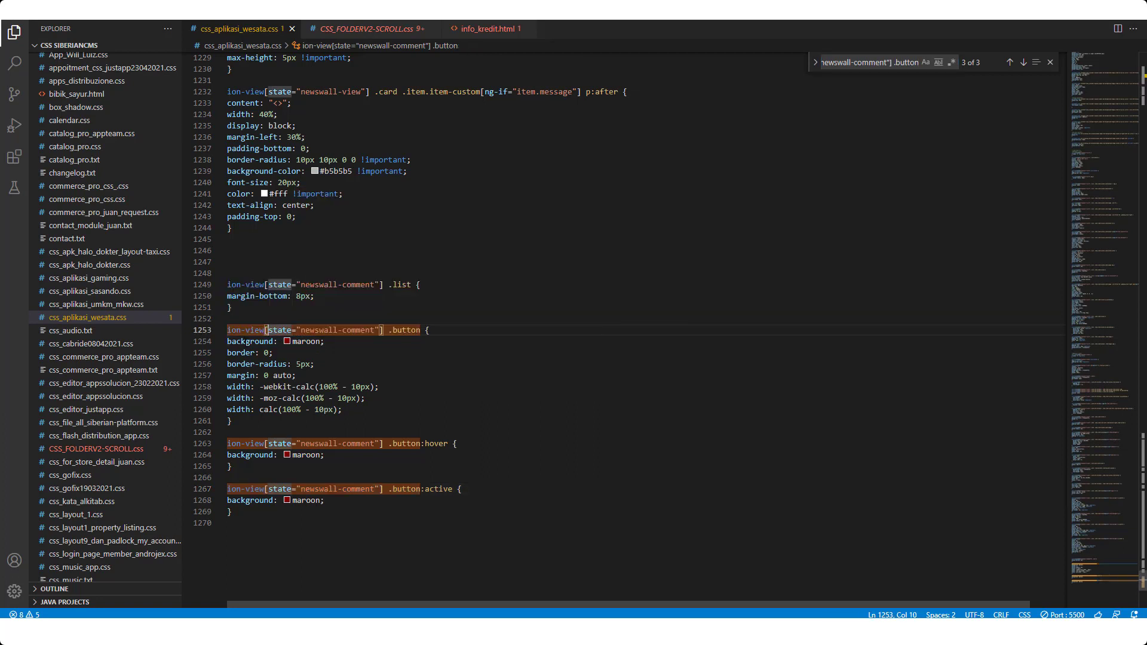
Step: Copy the sampled color from the browser's style rule and set the newswall-comment .button background to #3498db in css_aplikasi_wesata.css
key(alt+Tab)
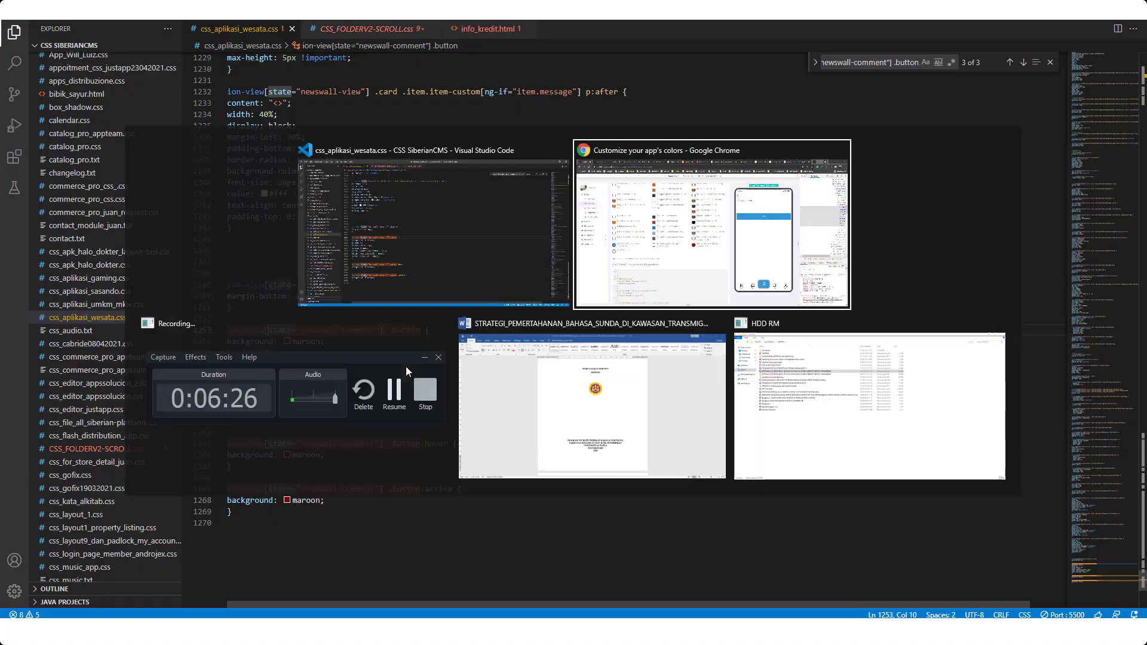
click(1030, 505)
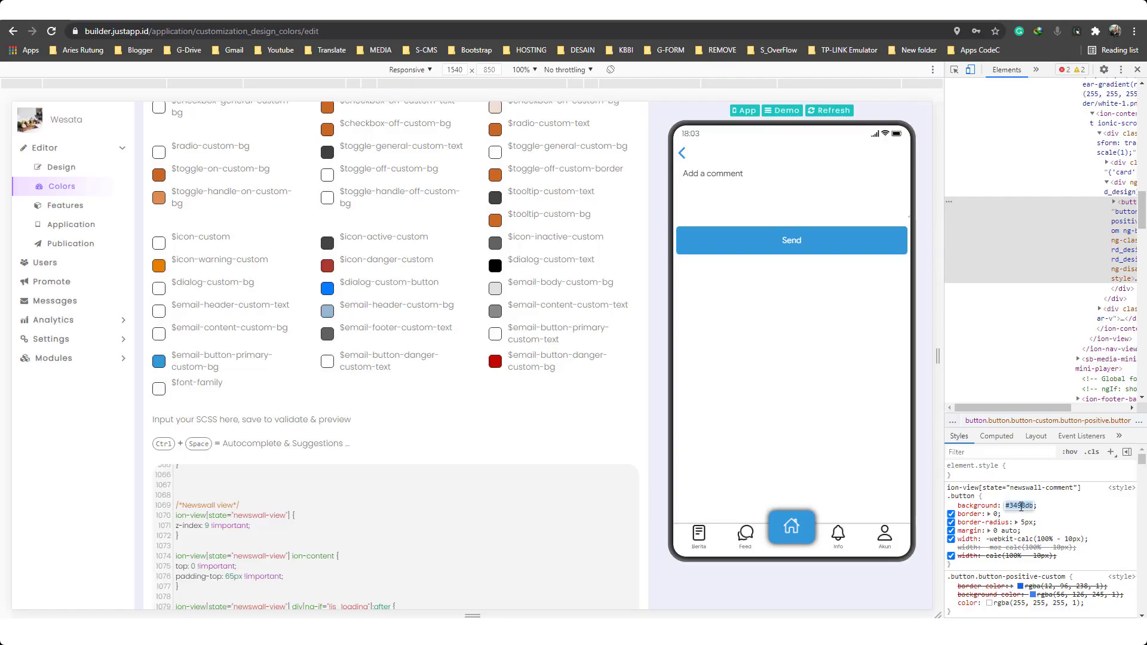
key(alt+Tab)
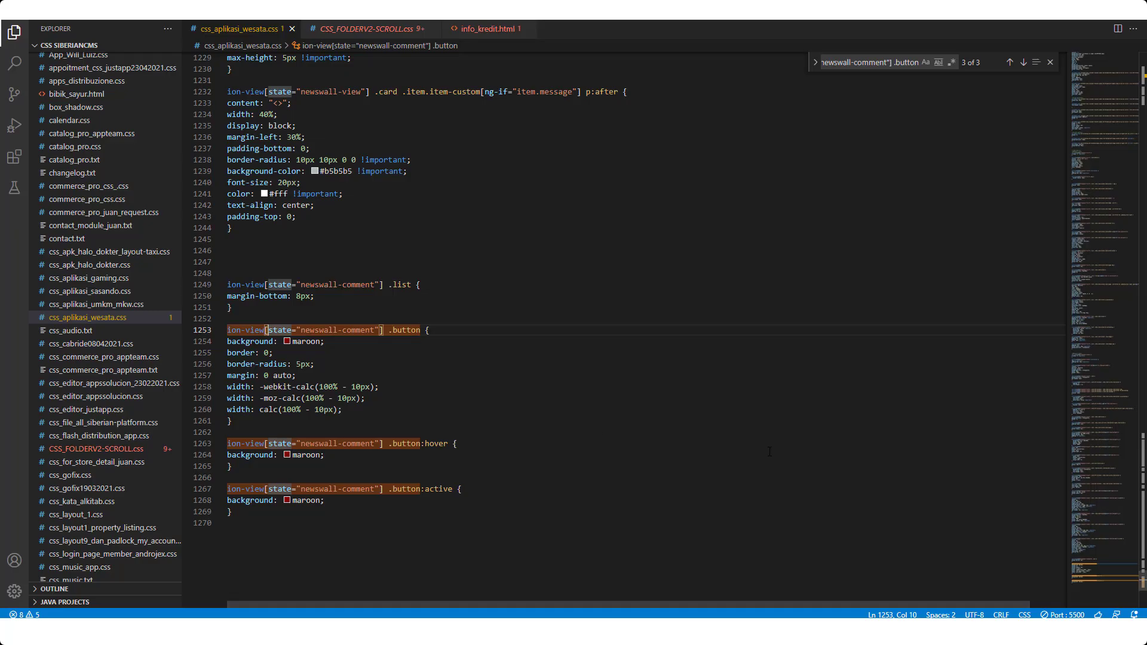
double_click(305, 342)
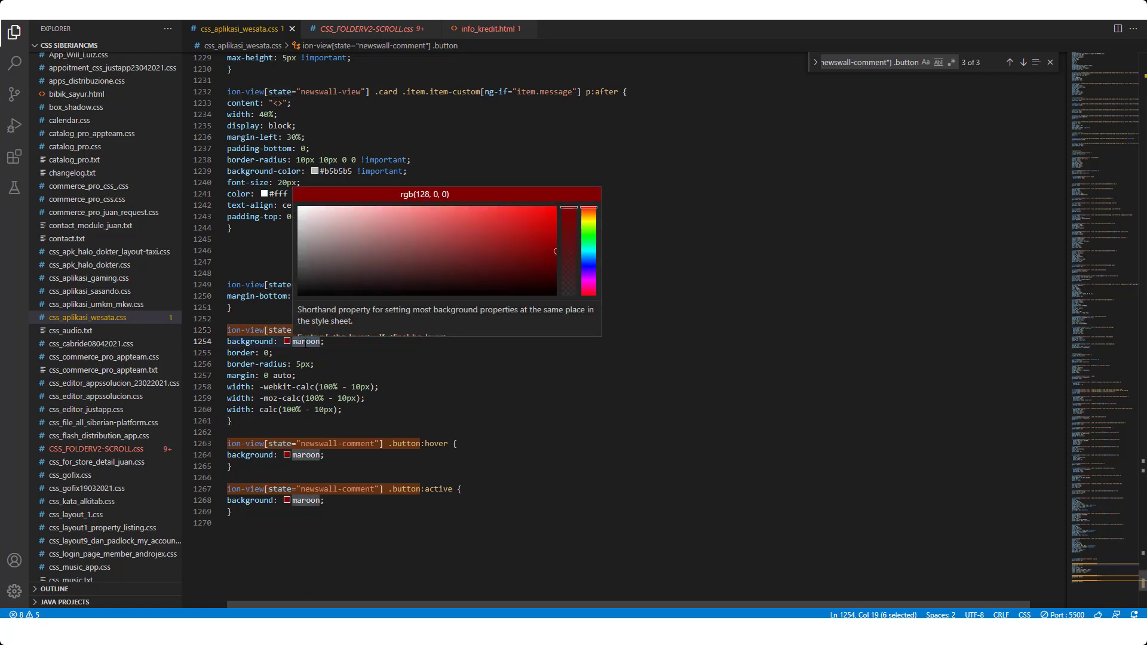
text(#3498db)
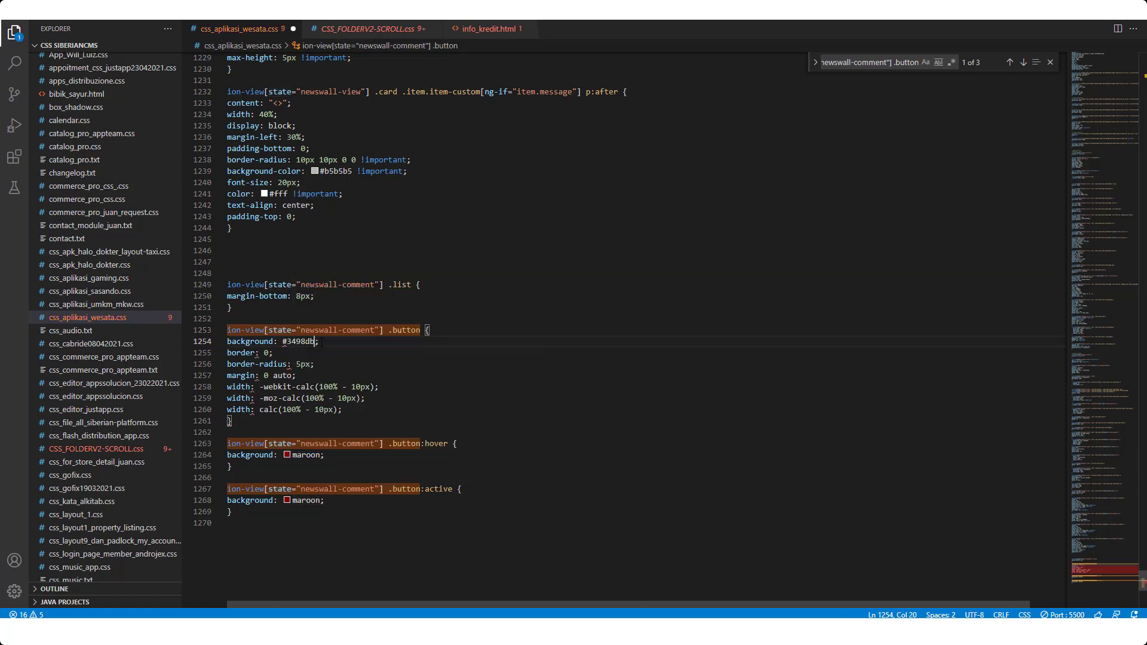
mouse_move(289, 341)
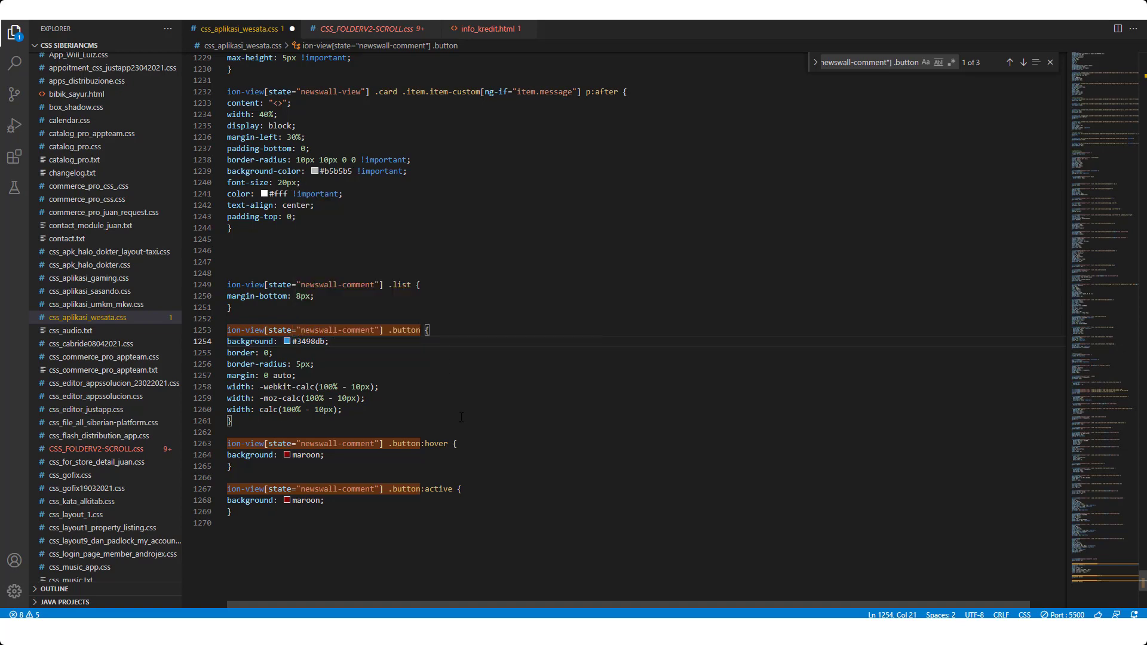
click(407, 424)
Step: Switch back to Chrome, inspect the app's home button, and show the selector of its li:nth-child(1) tab-item rule
key(alt+Tab)
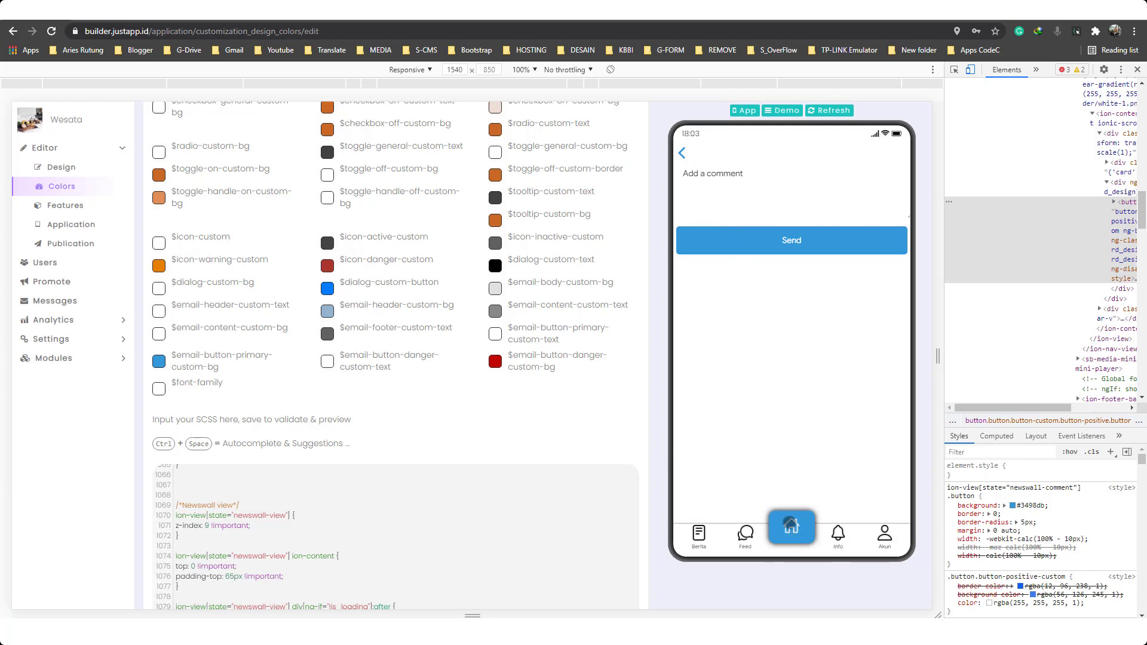
right_click(797, 524)
click(824, 517)
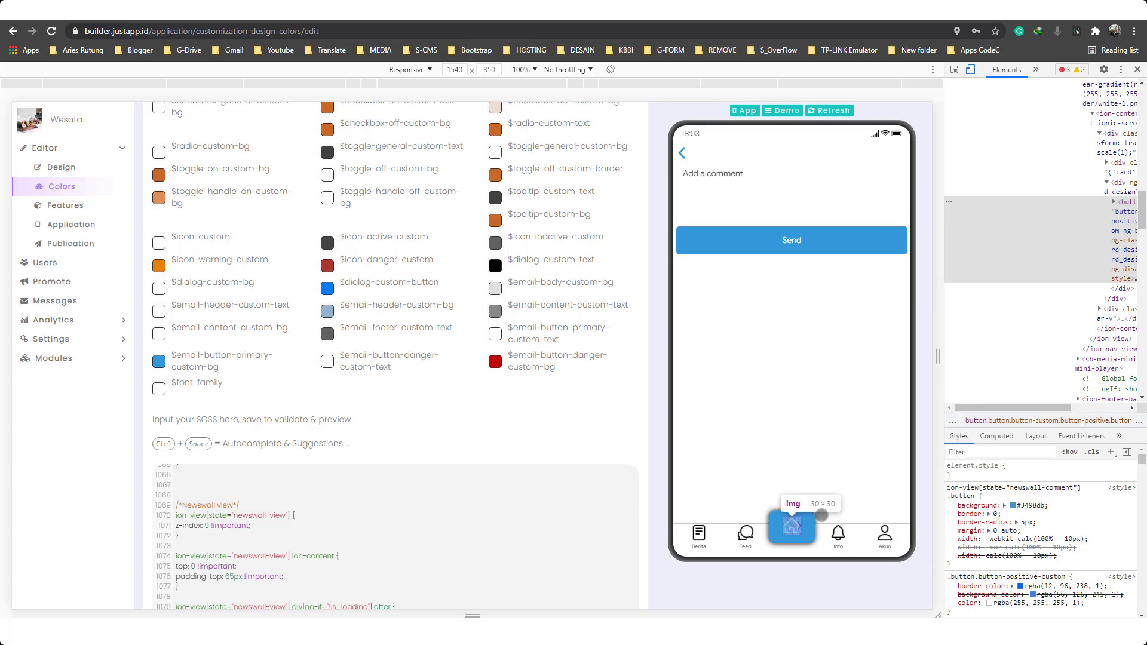
drag(1034, 408, 1099, 408)
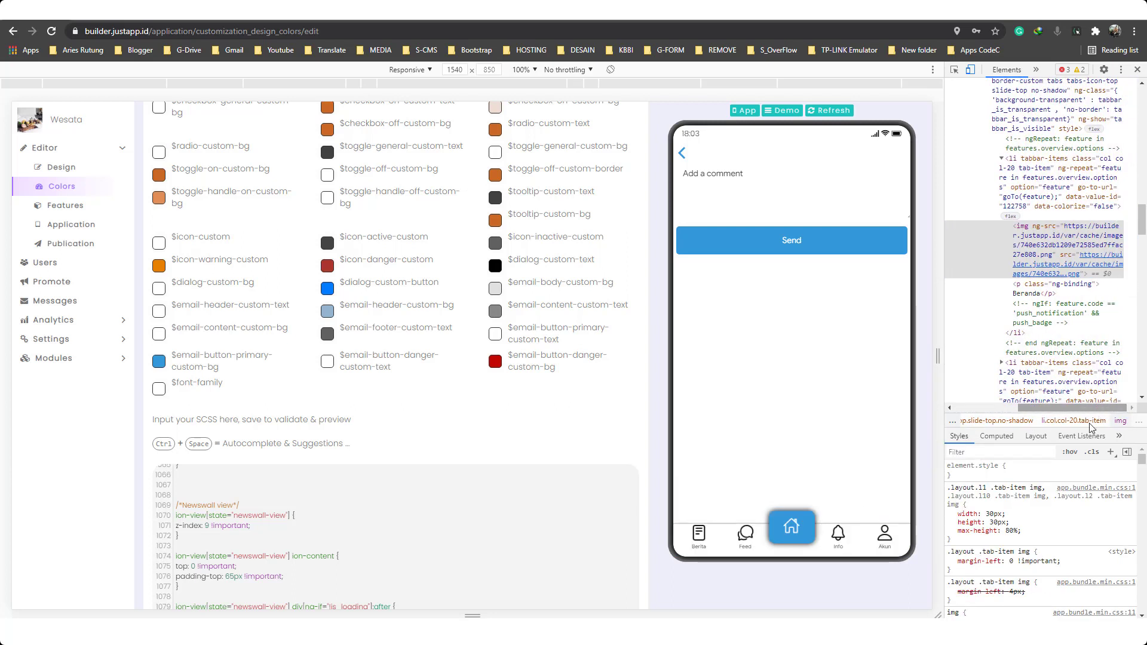
click(1015, 168)
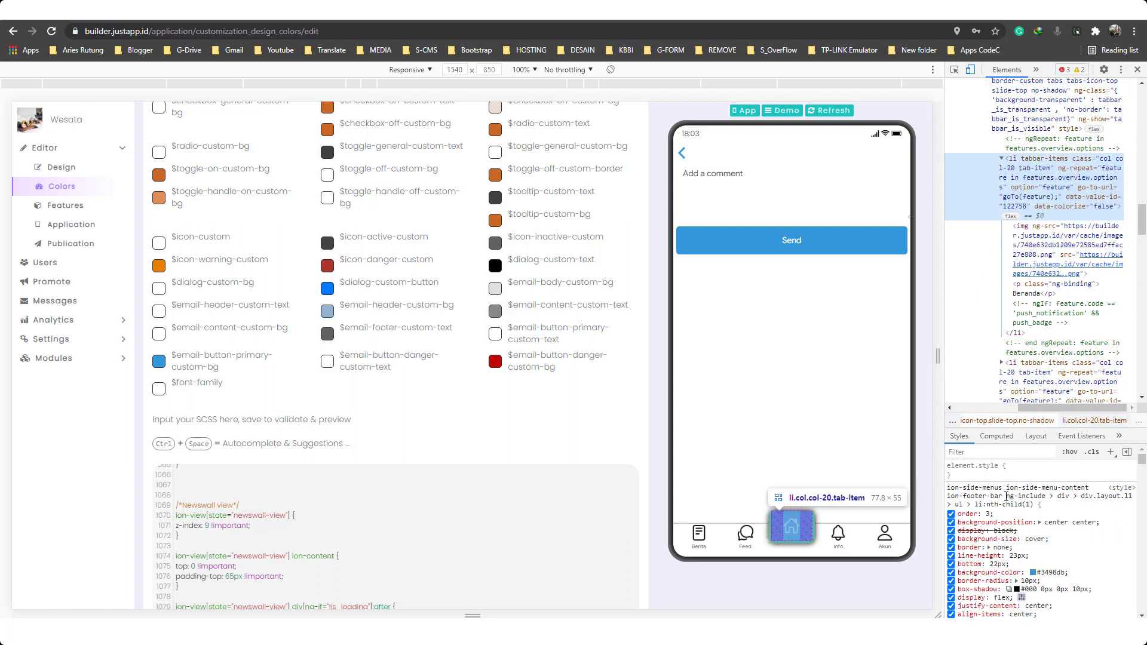
click(975, 495)
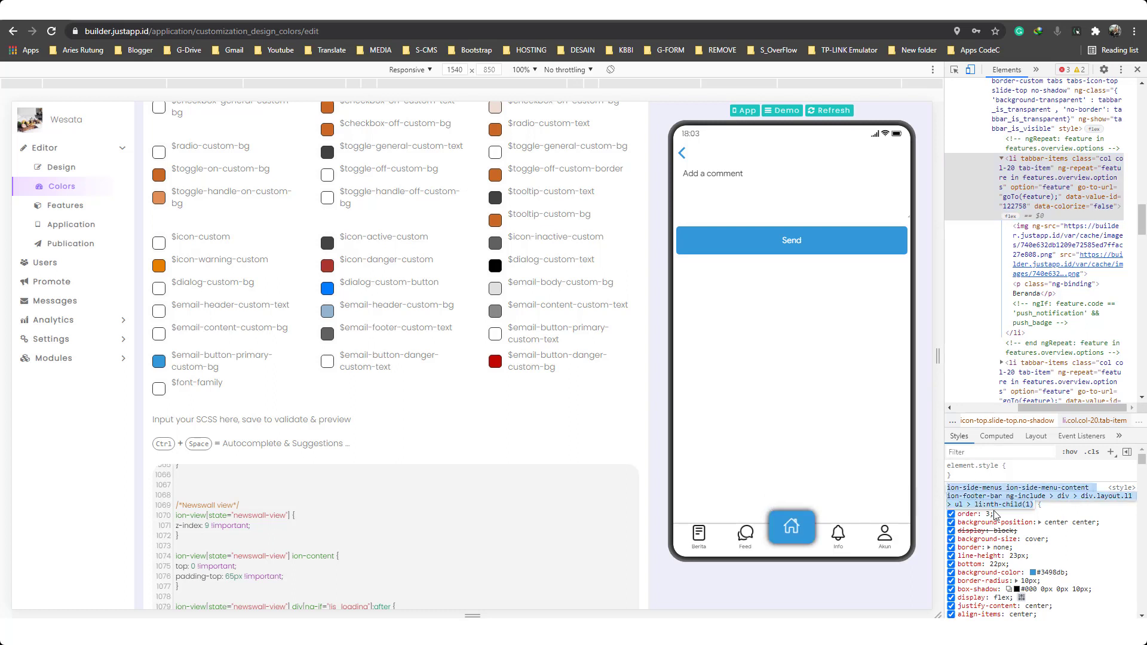
Step: Preview the home button with a gray background-color of #585858 in its tab-item rule
click(1033, 572)
drag(1016, 416, 992, 428)
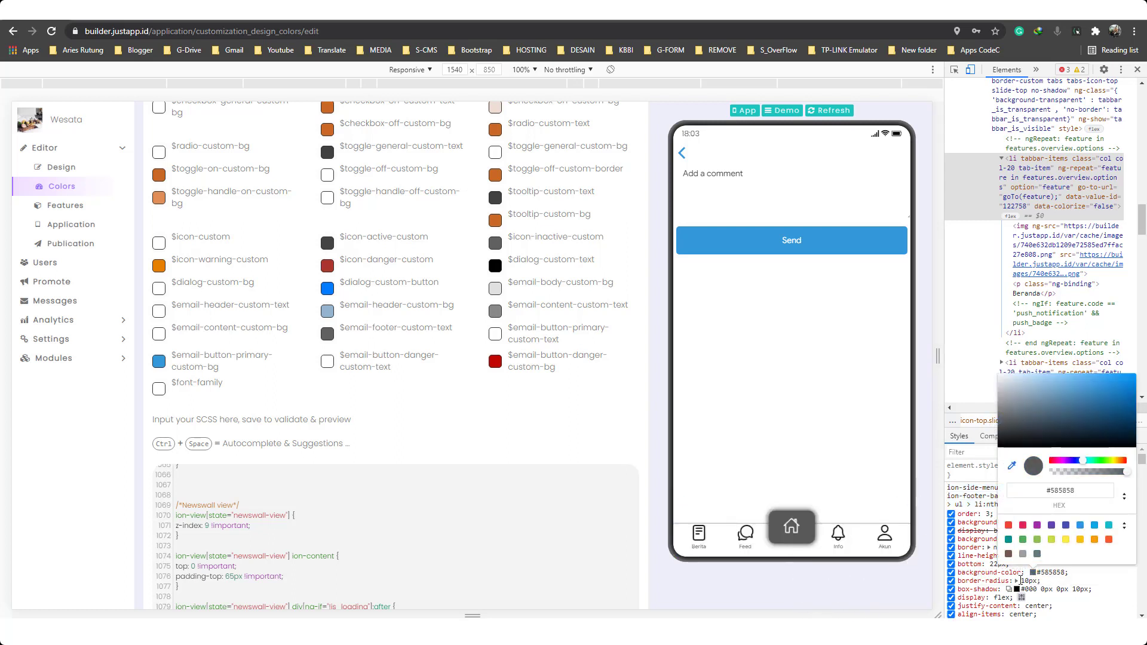
click(1062, 599)
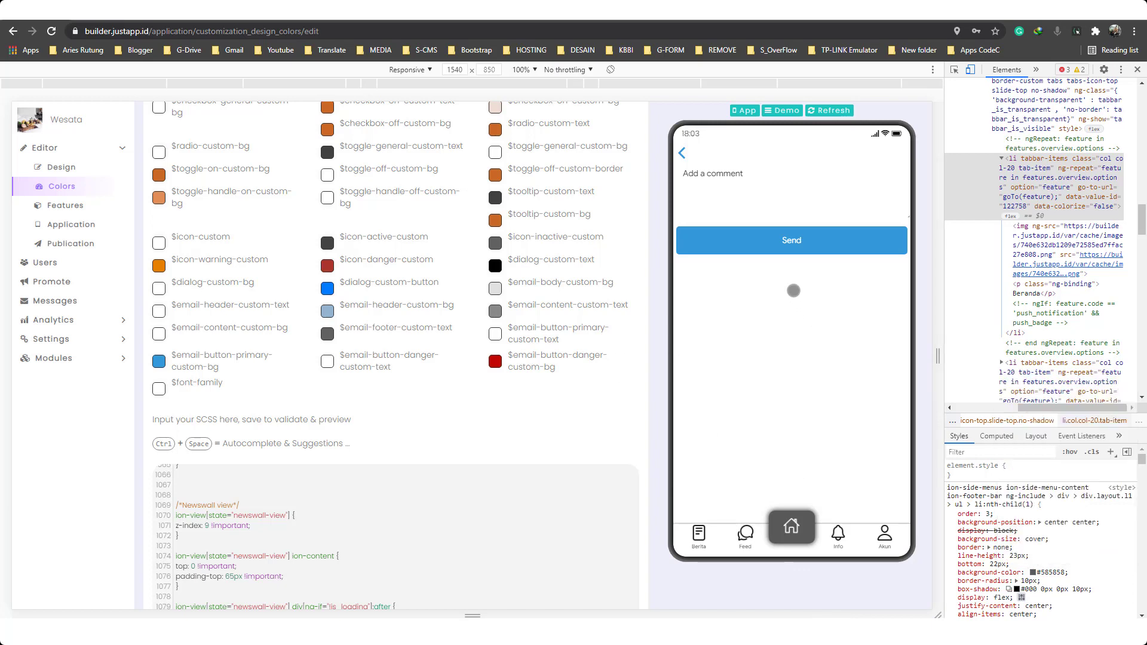
Step: Leave the comment form for the Gunung di Flores article and open the Berita news list
click(682, 154)
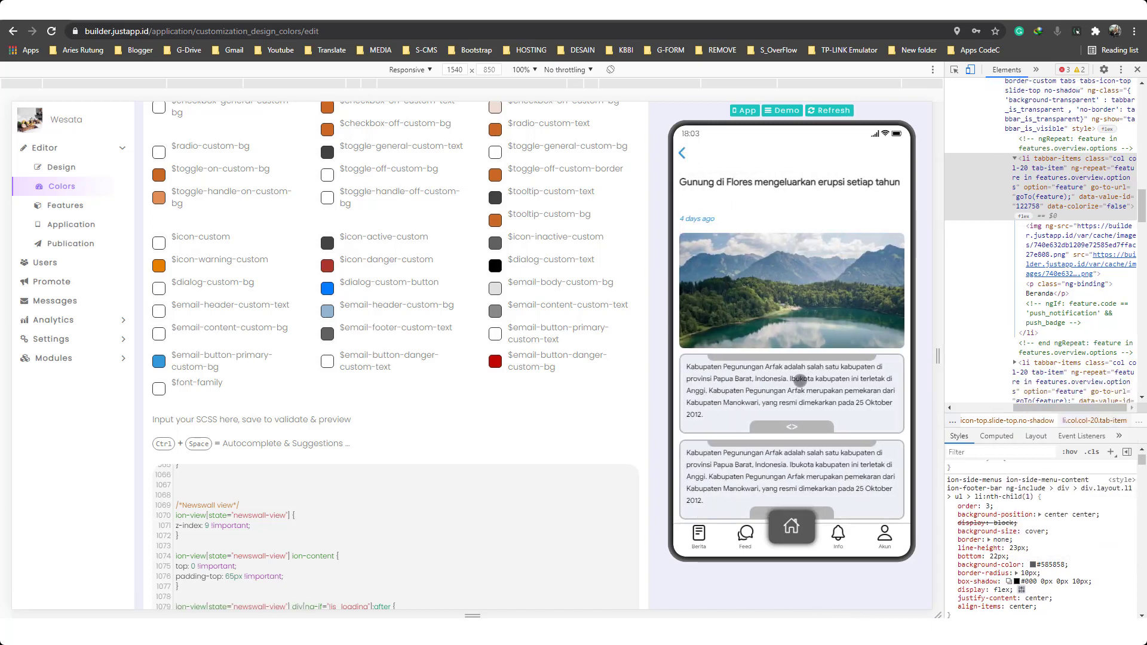
scroll(777, 299, down, 2)
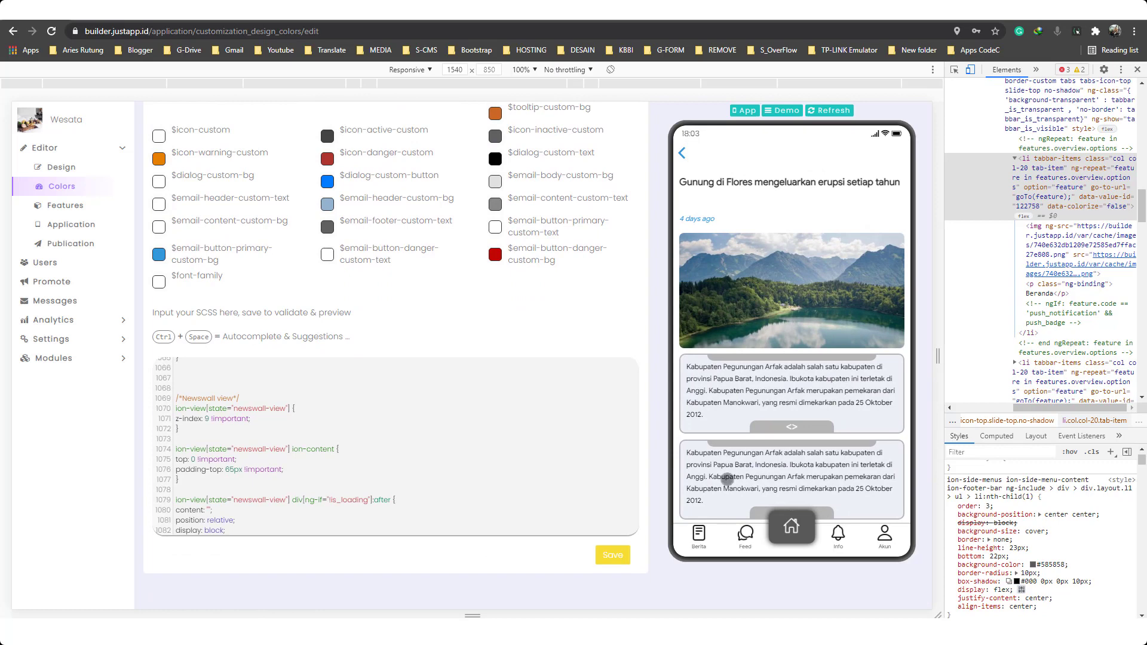
click(704, 537)
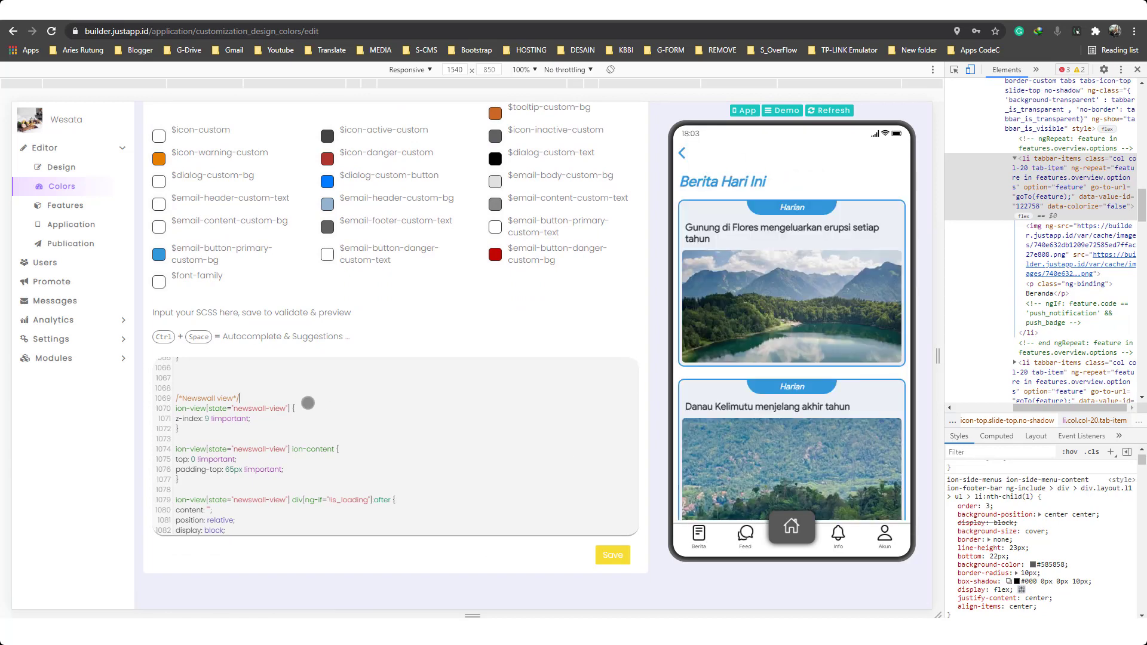
Step: Review the remaining newswall-view rules in the SCSS down to the item.message p:after block, and leave the news list
scroll(305, 404, down, 3)
scroll(297, 406, down, 20)
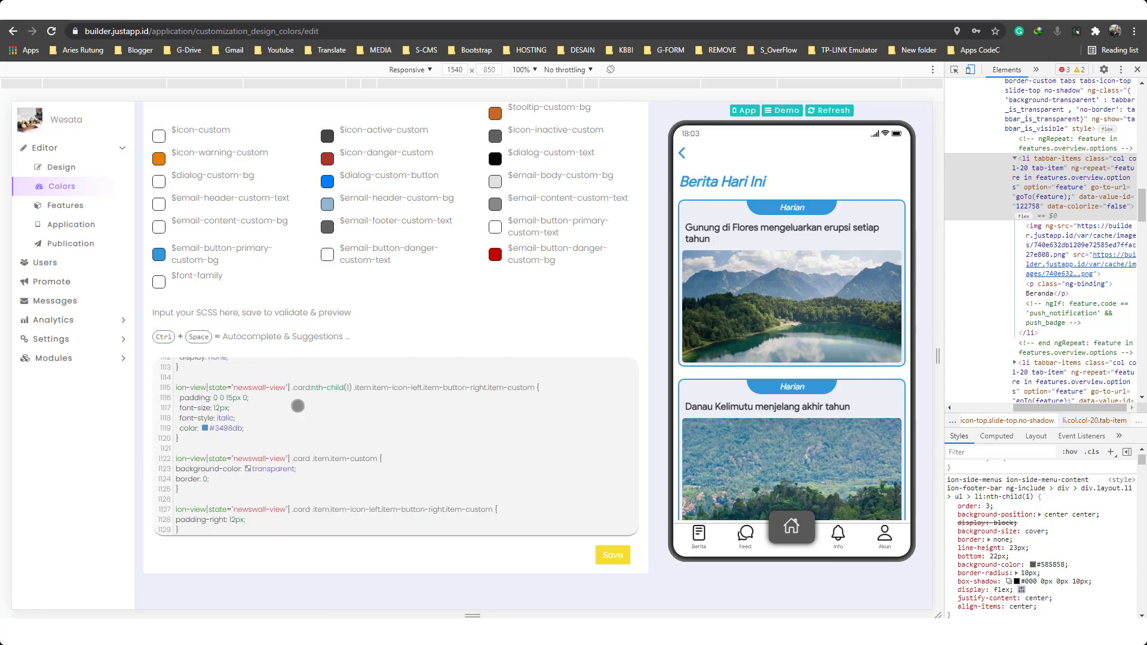
scroll(696, 377, up, 1)
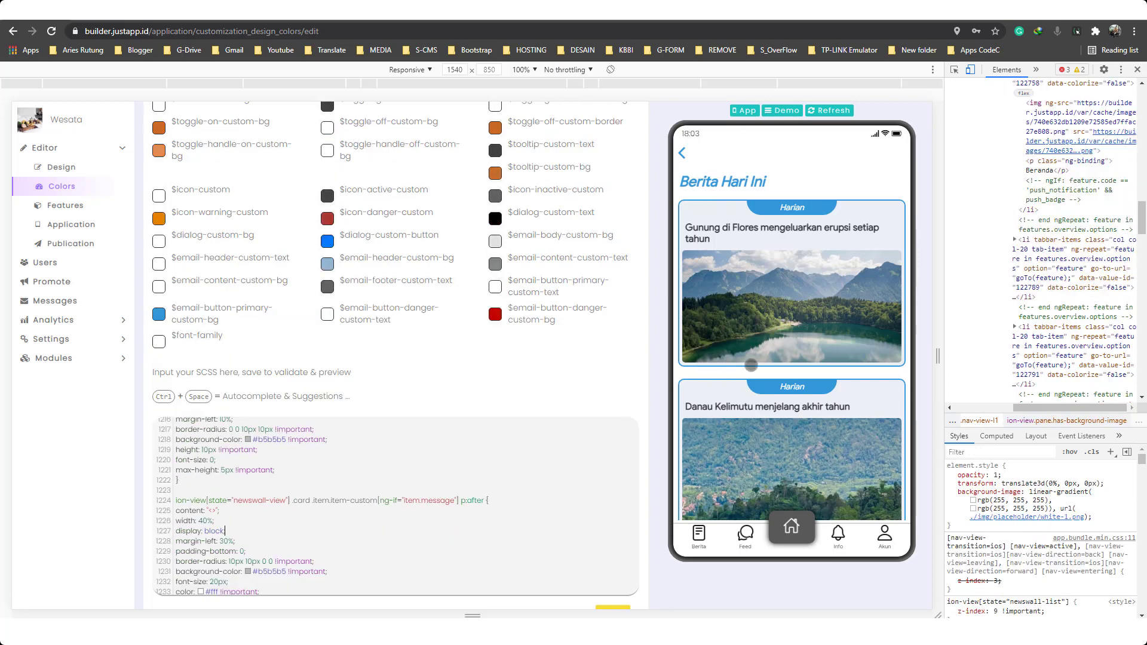
click(687, 155)
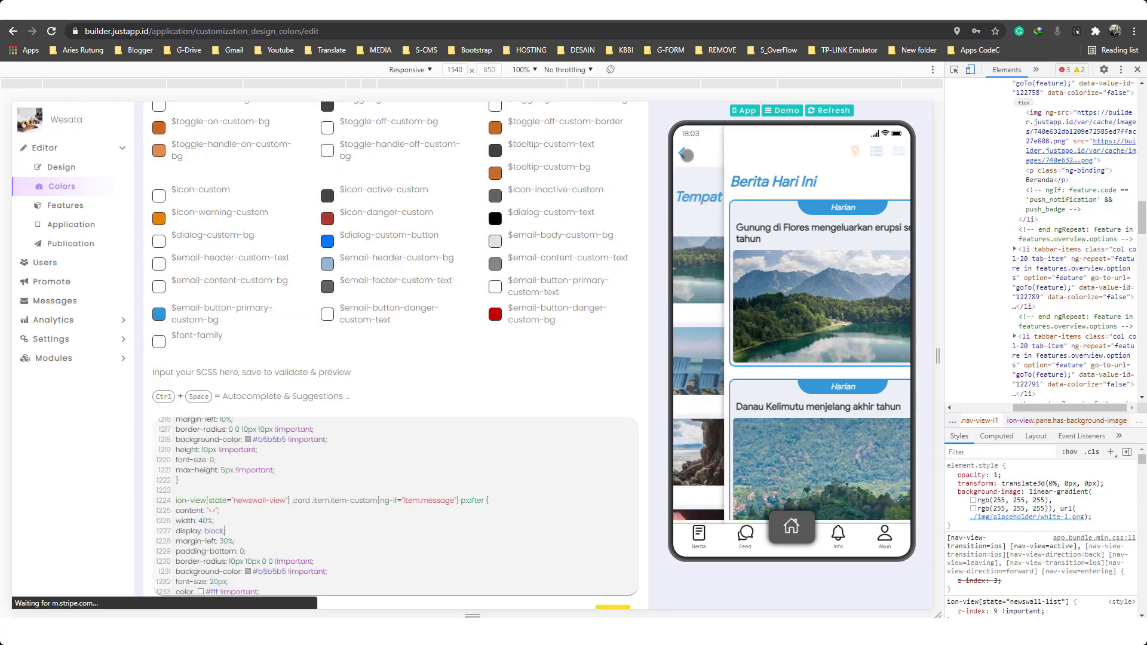